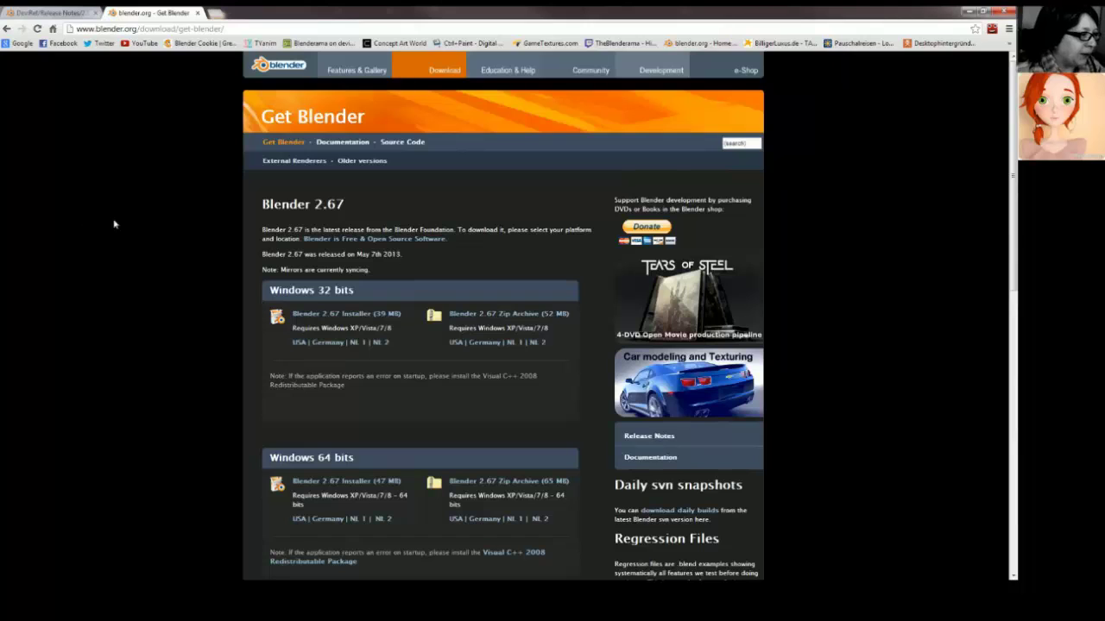
Step: Look through the Blender 2.67 download page for the packages offered for Windows, Linux, Mac OS X and FreeBSD
scroll(117, 225, down, 2)
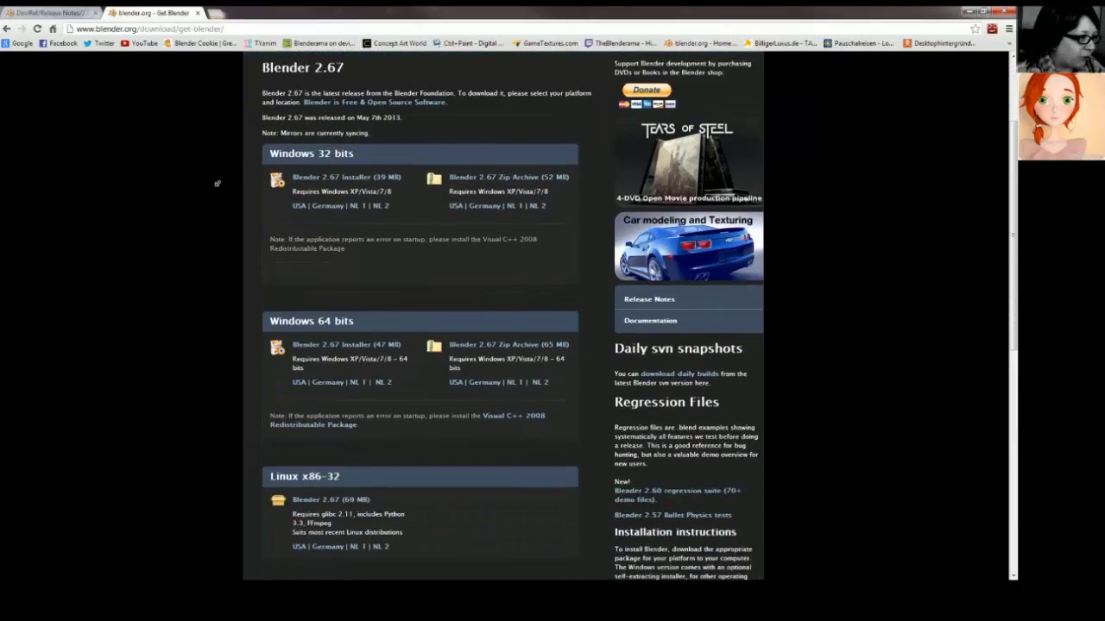
scroll(217, 194, down, 3)
scroll(216, 220, down, 2)
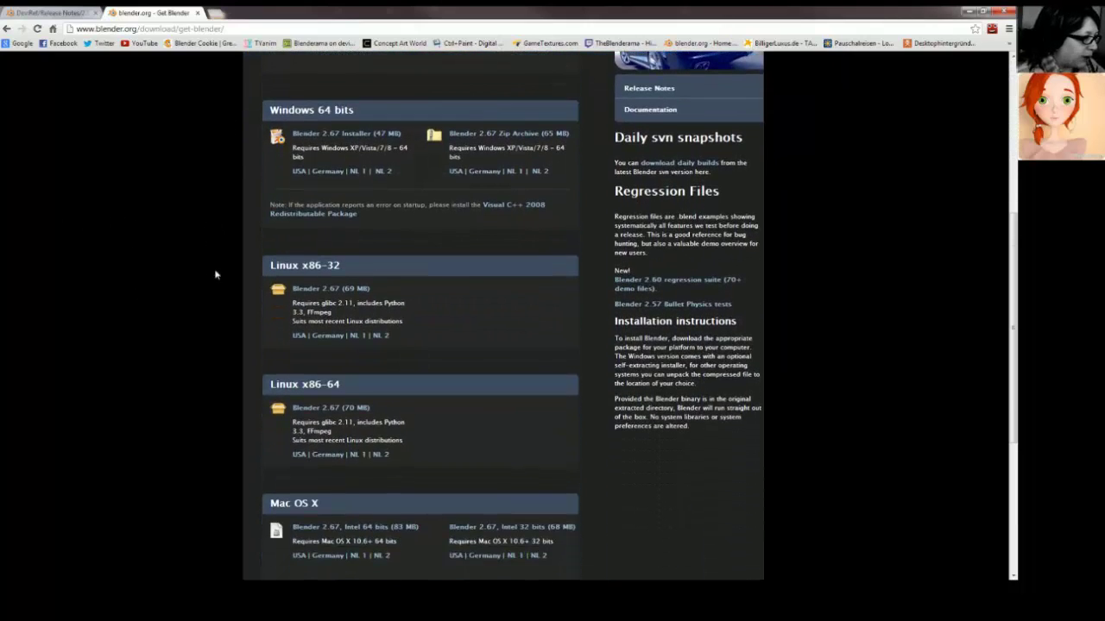
scroll(209, 147, up, 2)
scroll(220, 198, down, 2)
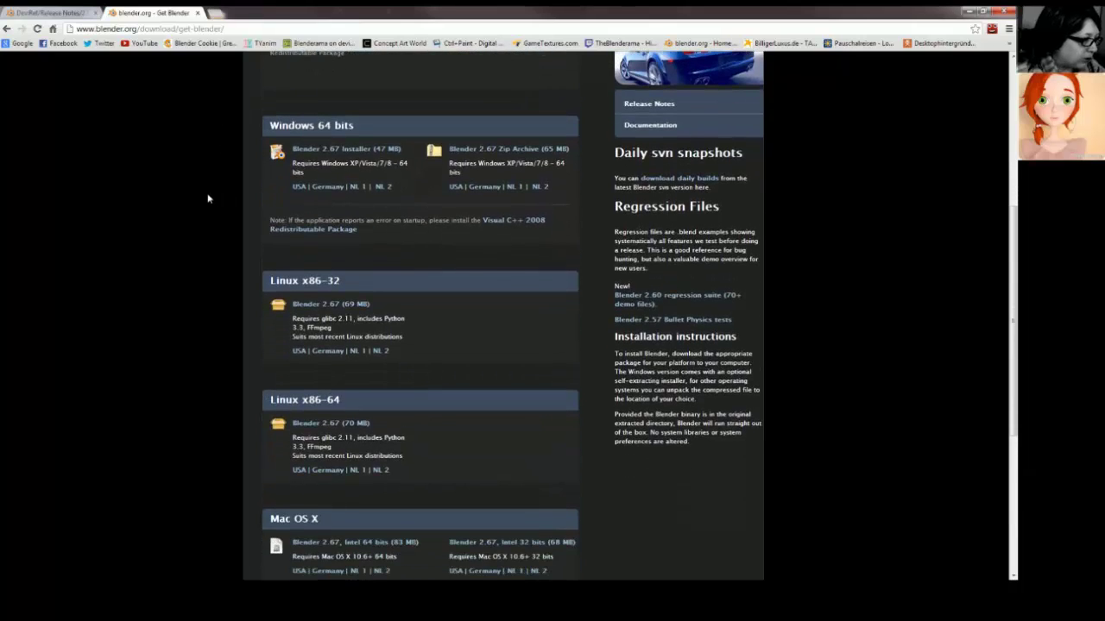
scroll(202, 238, down, 6)
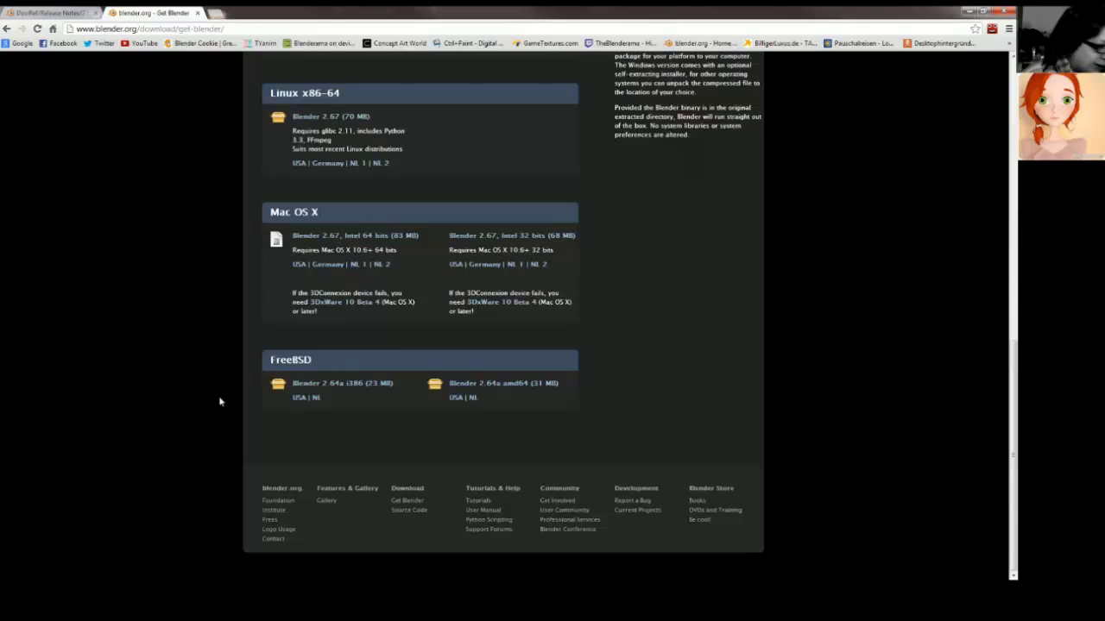
scroll(220, 398, up, 3)
scroll(208, 281, up, 8)
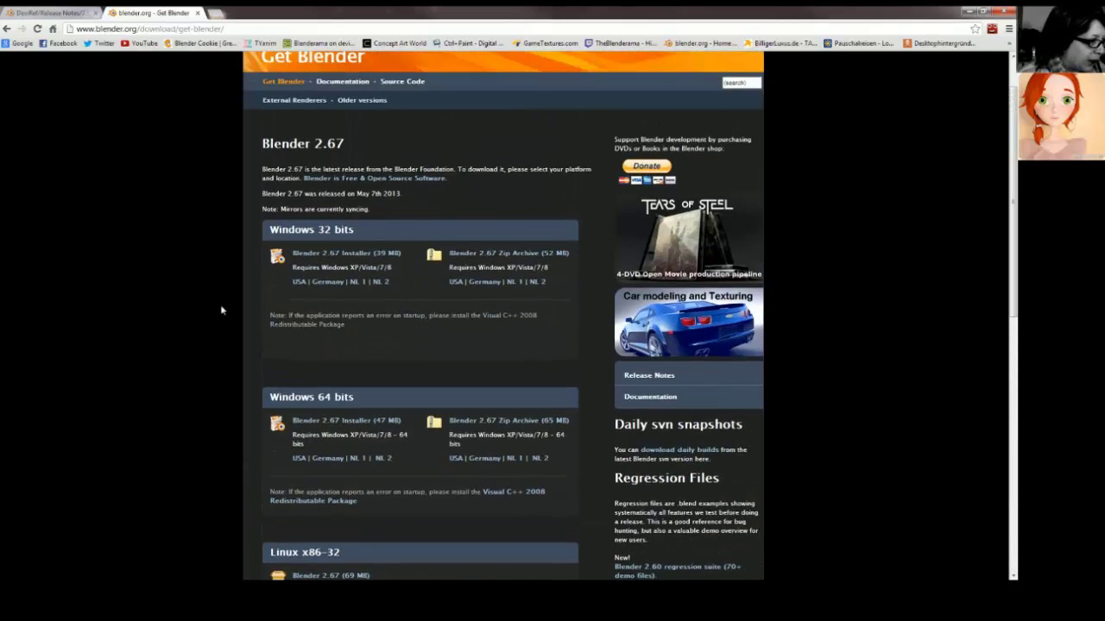
Step: Download the Blender 2.67 Installer for Windows 64 bits
scroll(221, 379, down, 2)
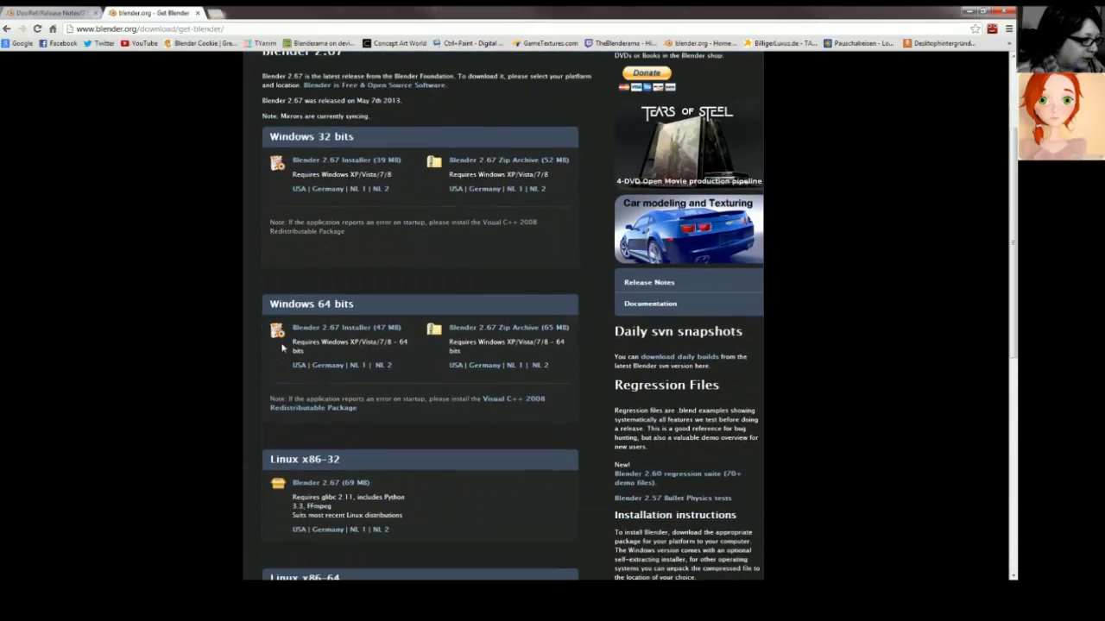
click(339, 327)
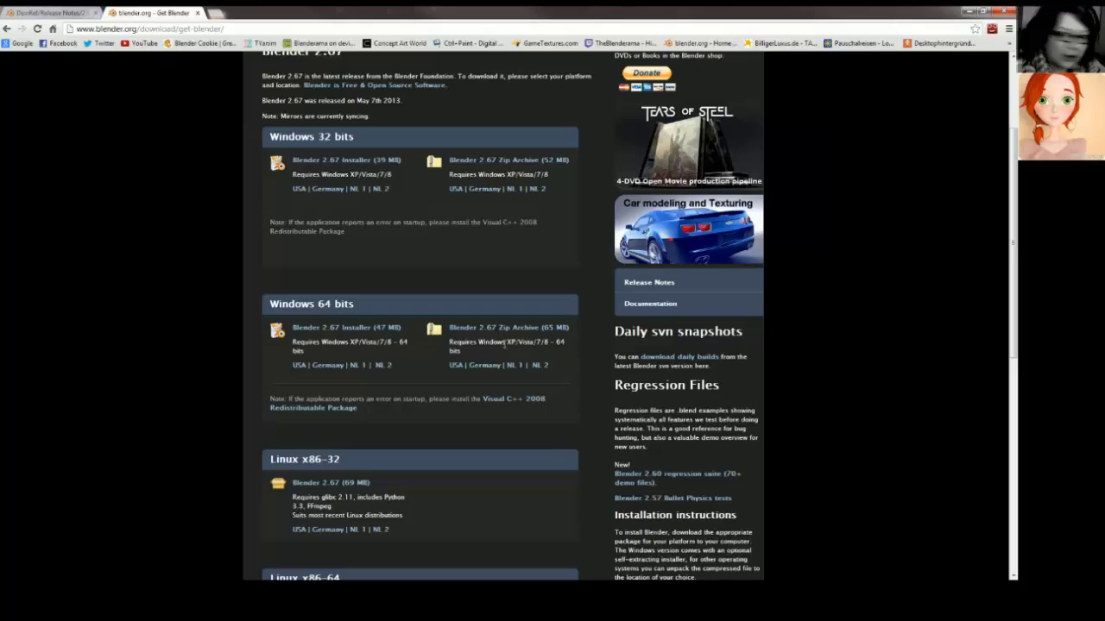
click(319, 329)
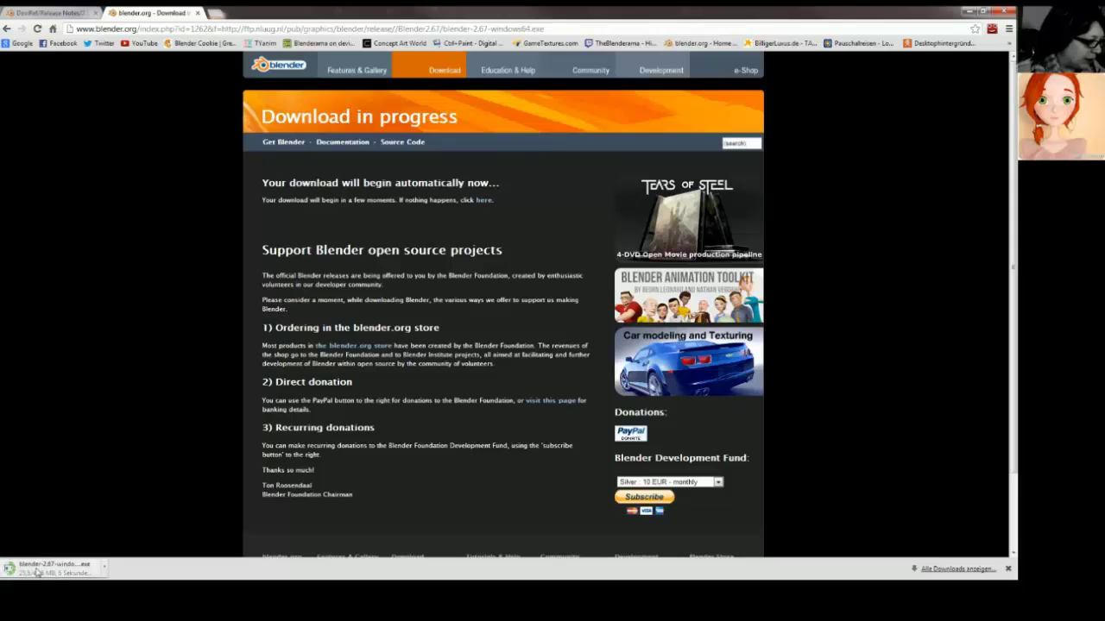
Step: Show the running installer download in its Downloads folder and minimize the browser window
click(970, 12)
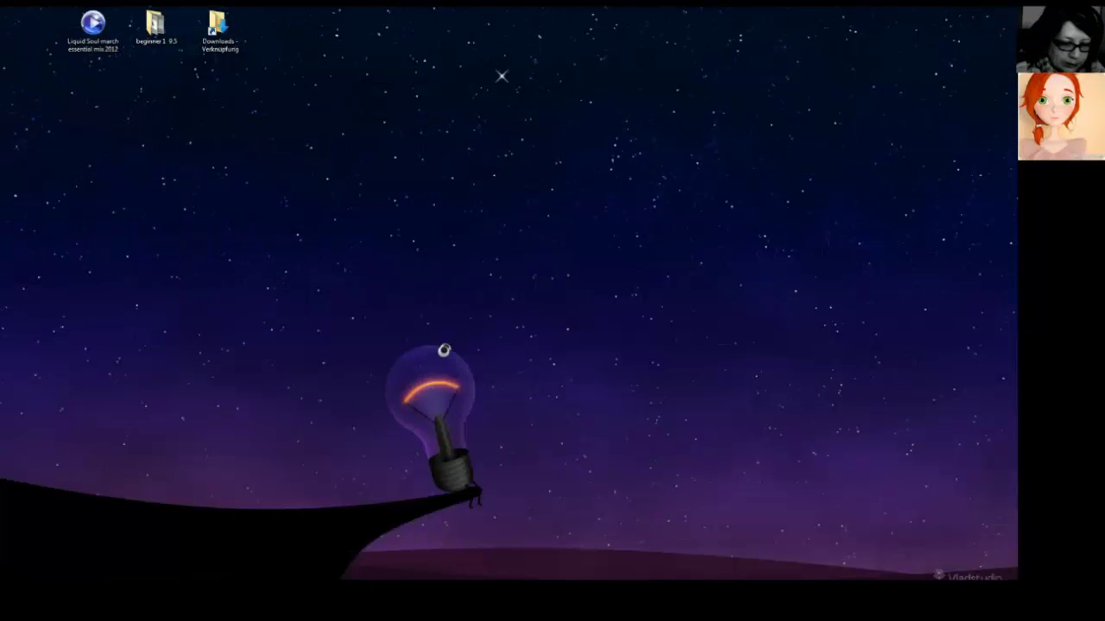
key(alt+Tab)
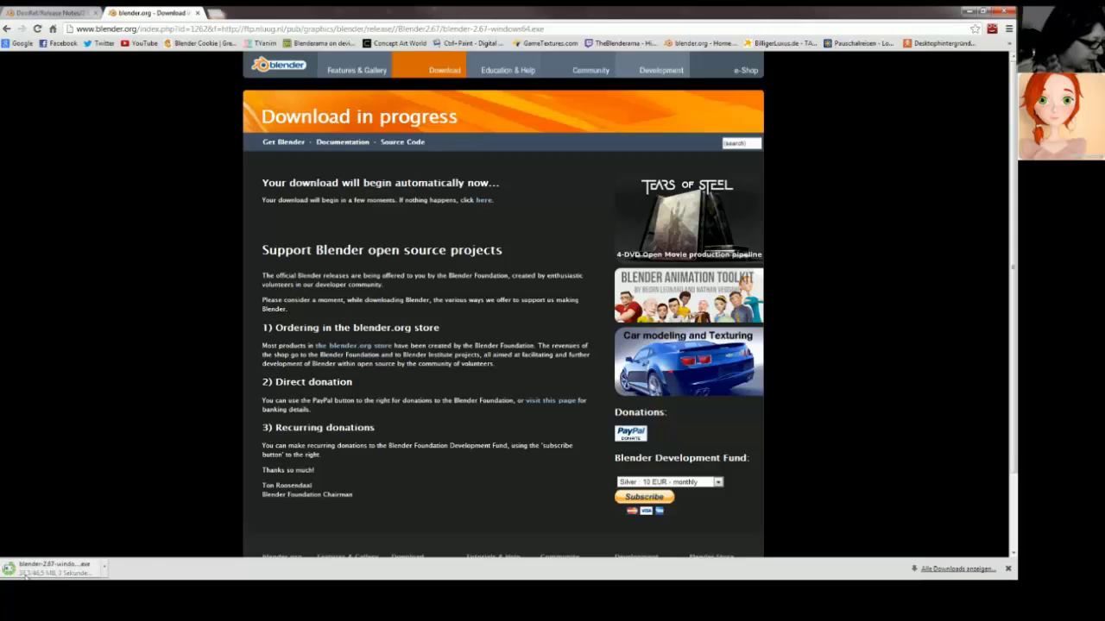
right_click(31, 572)
click(82, 542)
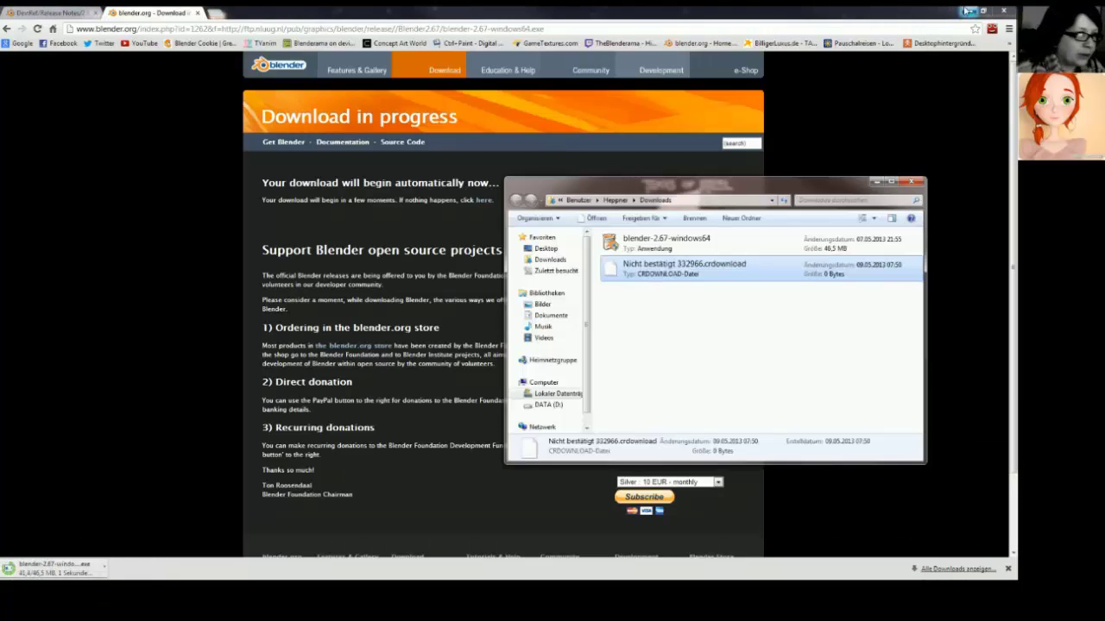
click(970, 11)
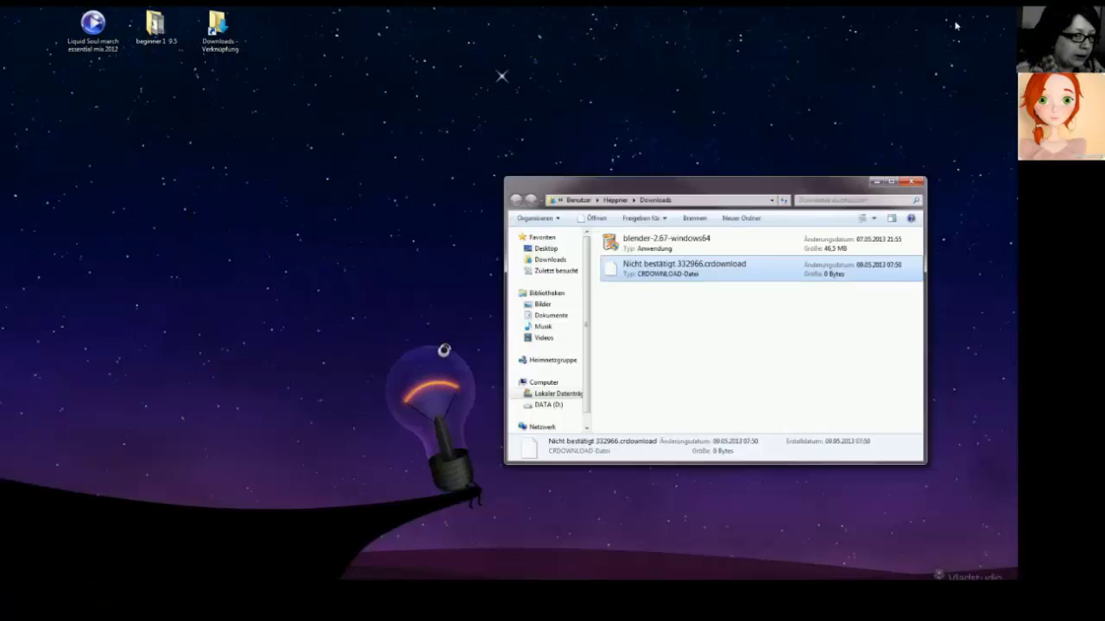
Step: Launch the newly downloaded installer blender-2.67-windows64 (1) from the Downloads folder
click(660, 245)
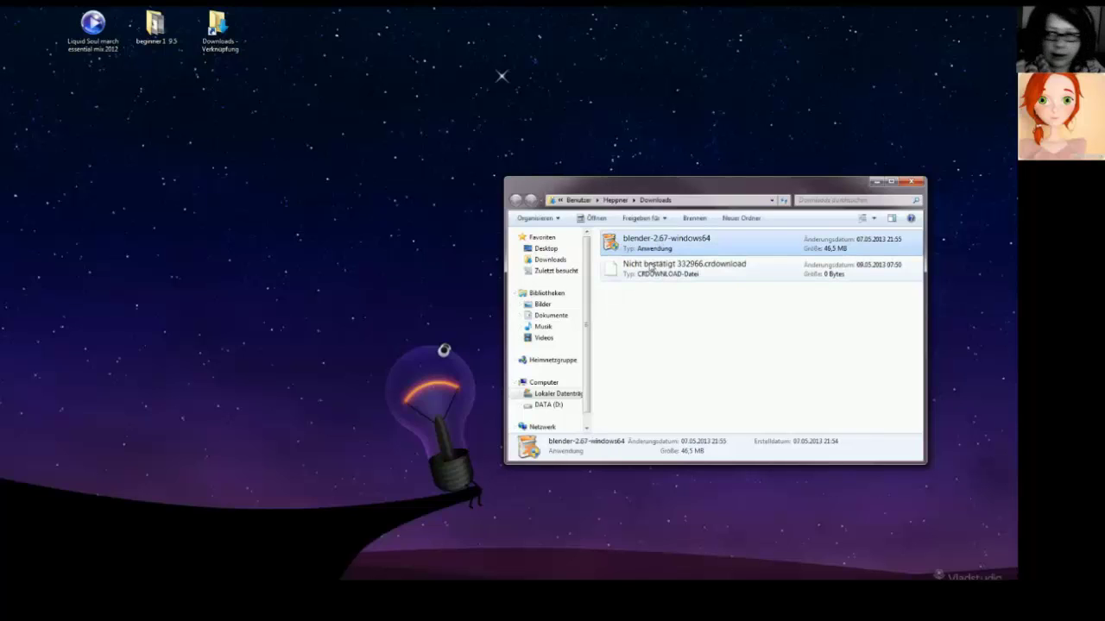
click(654, 272)
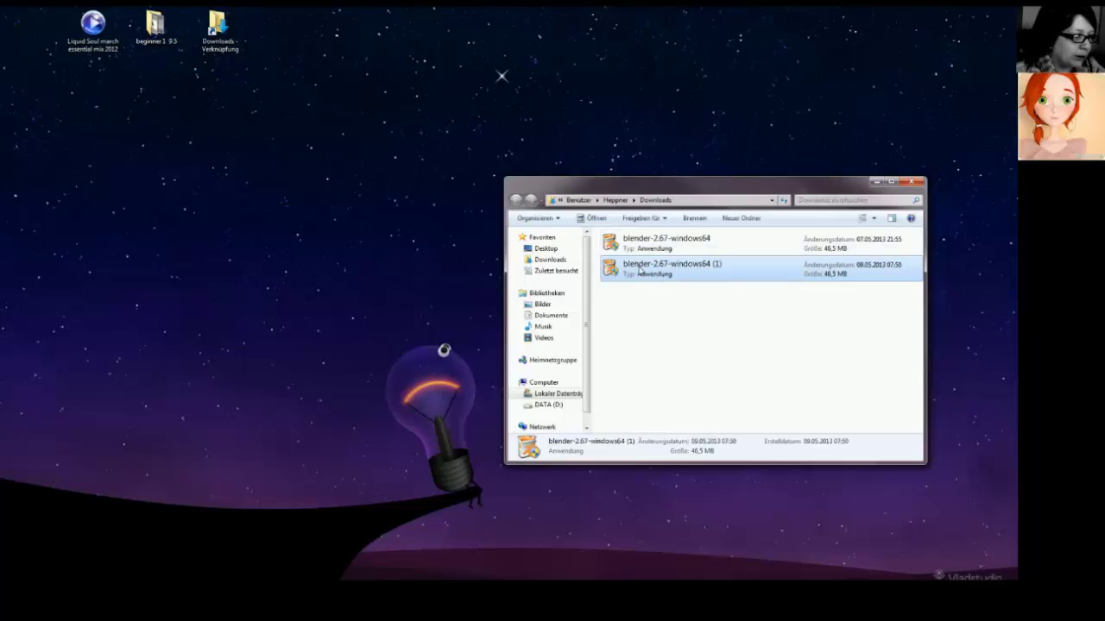
drag(647, 184, 534, 151)
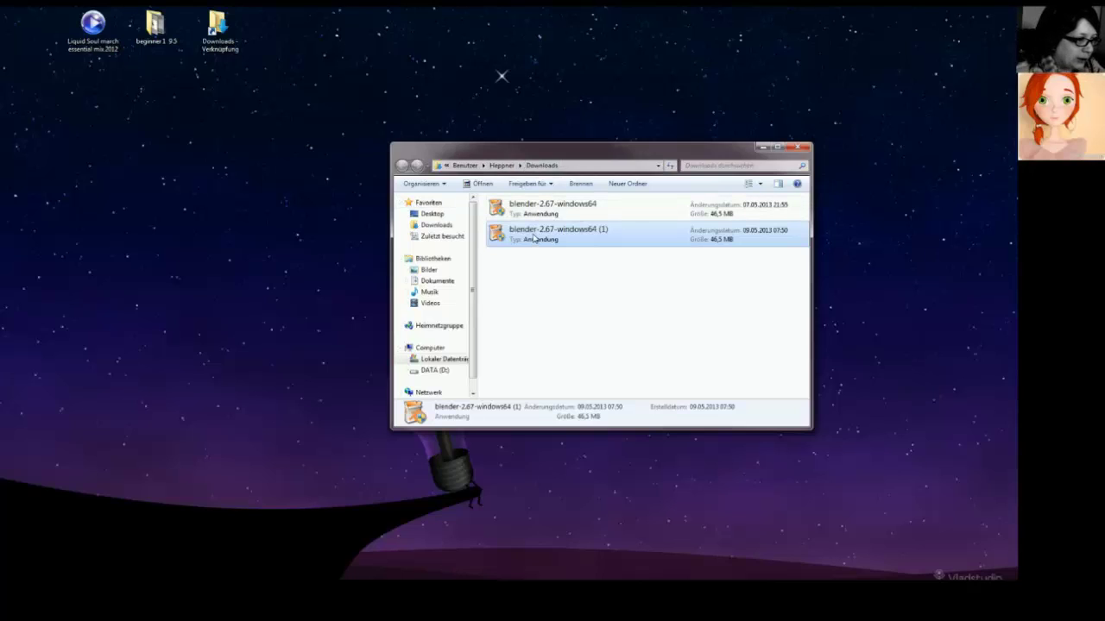
double_click(535, 237)
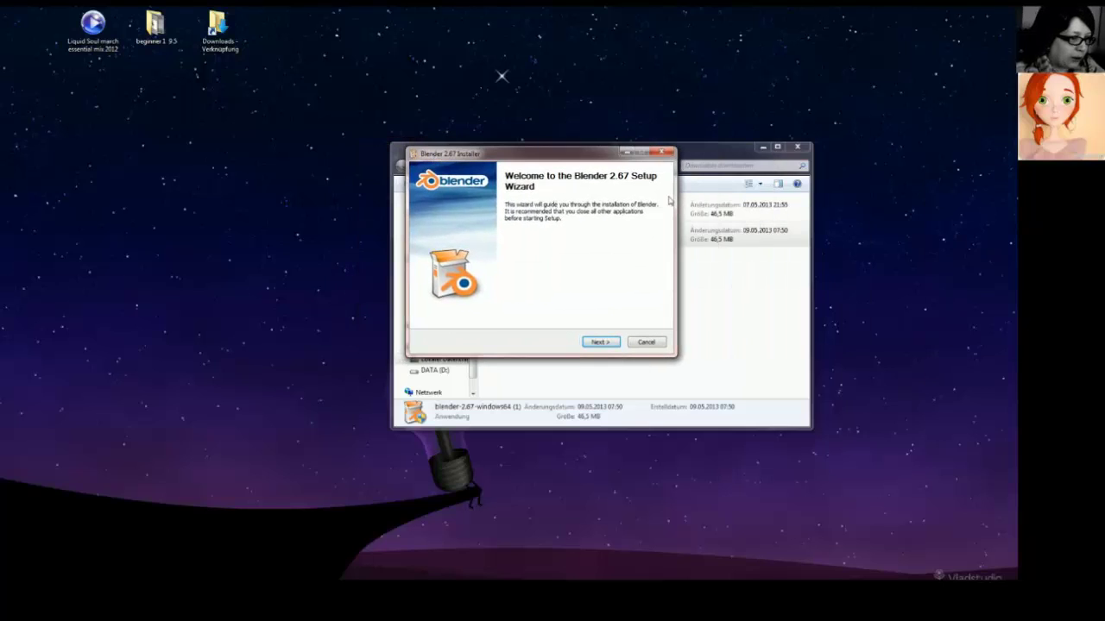
Step: Accept the license, install Blender 2.67 with the preselected components in the default destination folder, and run it on finishing
click(602, 342)
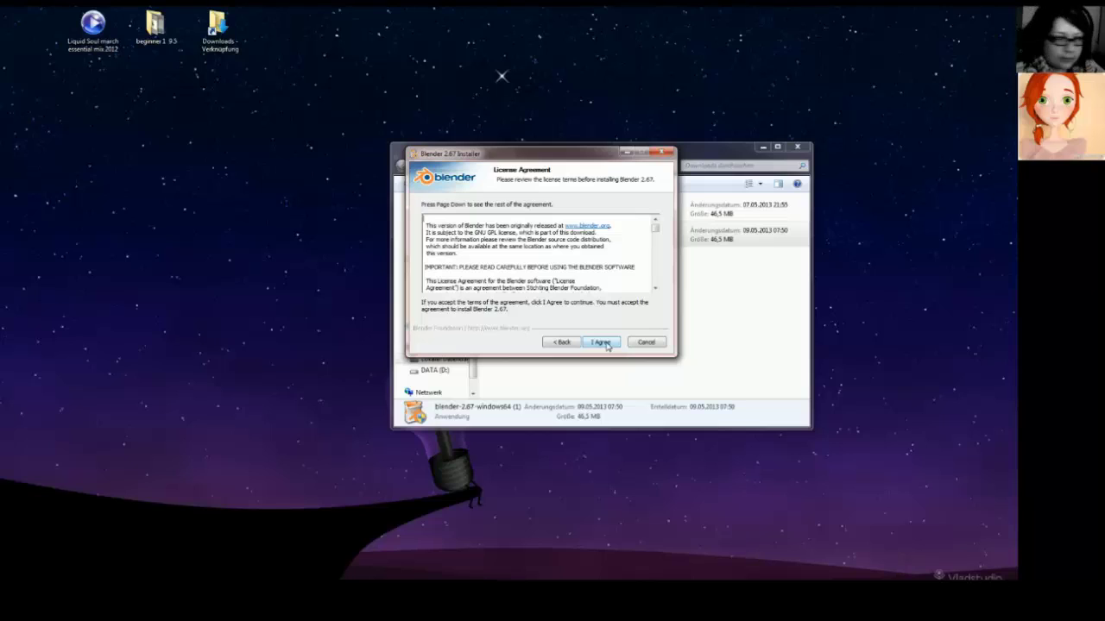
click(603, 343)
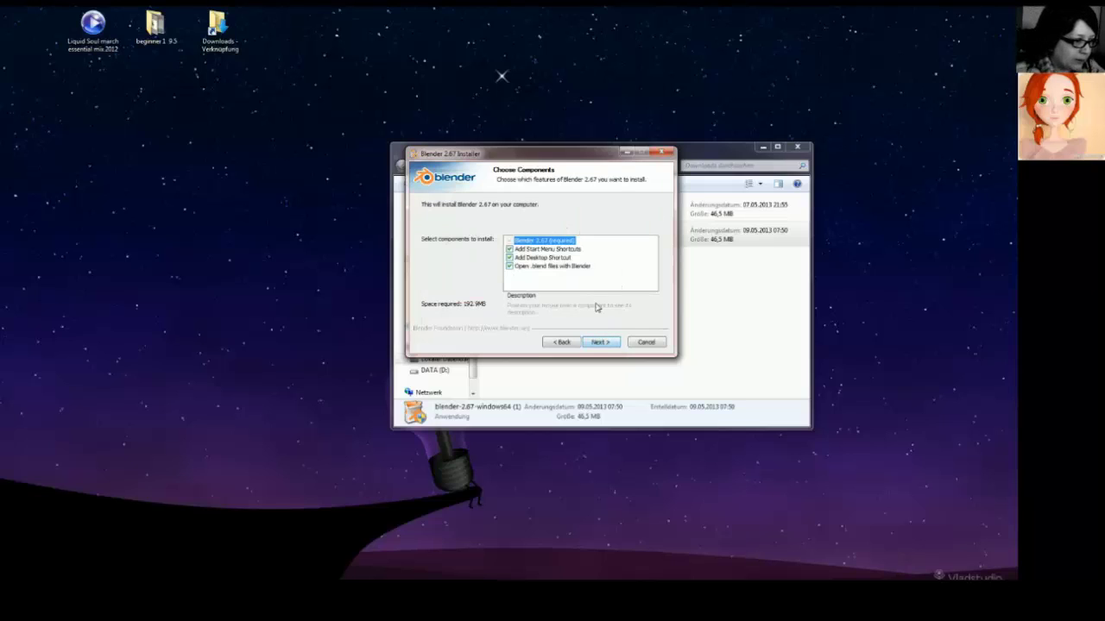
click(602, 343)
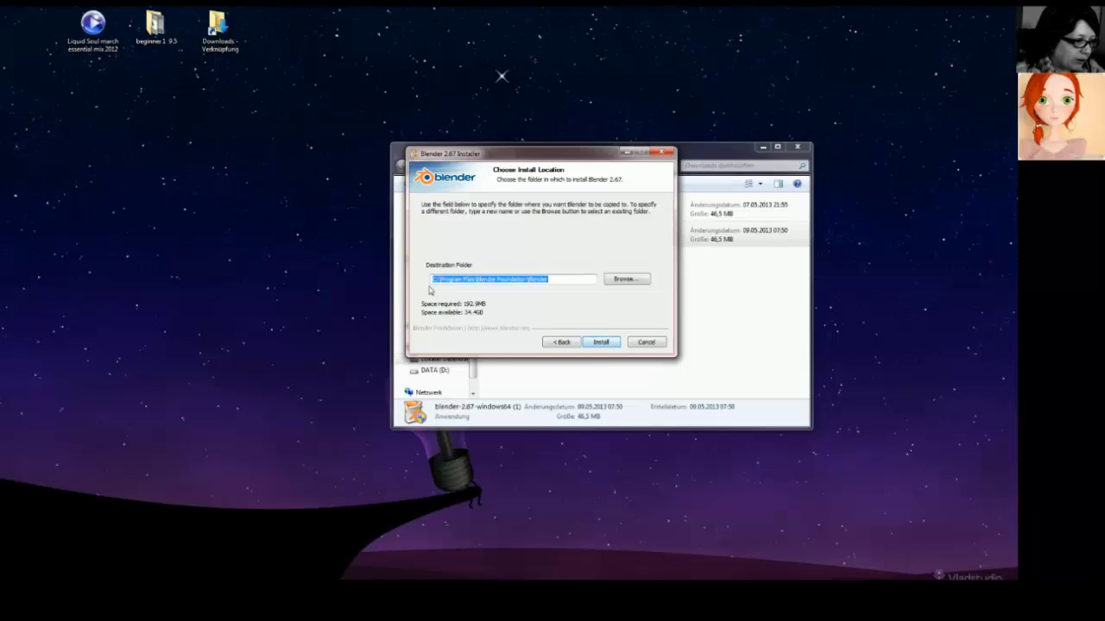
click(599, 343)
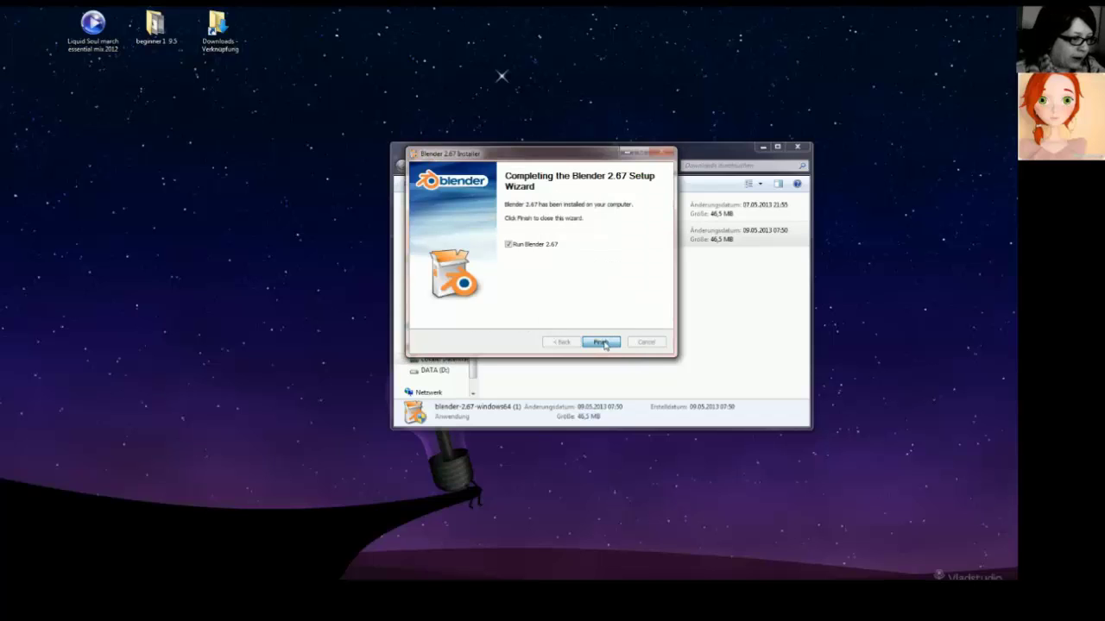
click(601, 343)
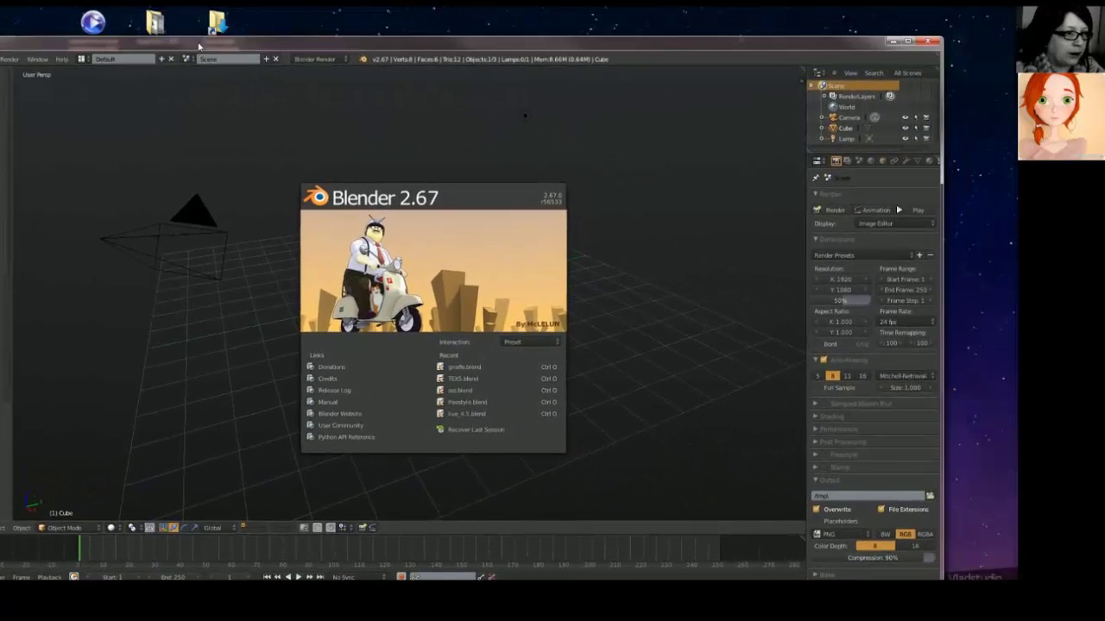
Step: View the files in the desktop folder "beginner1 9.5" and minimize its window
click(907, 41)
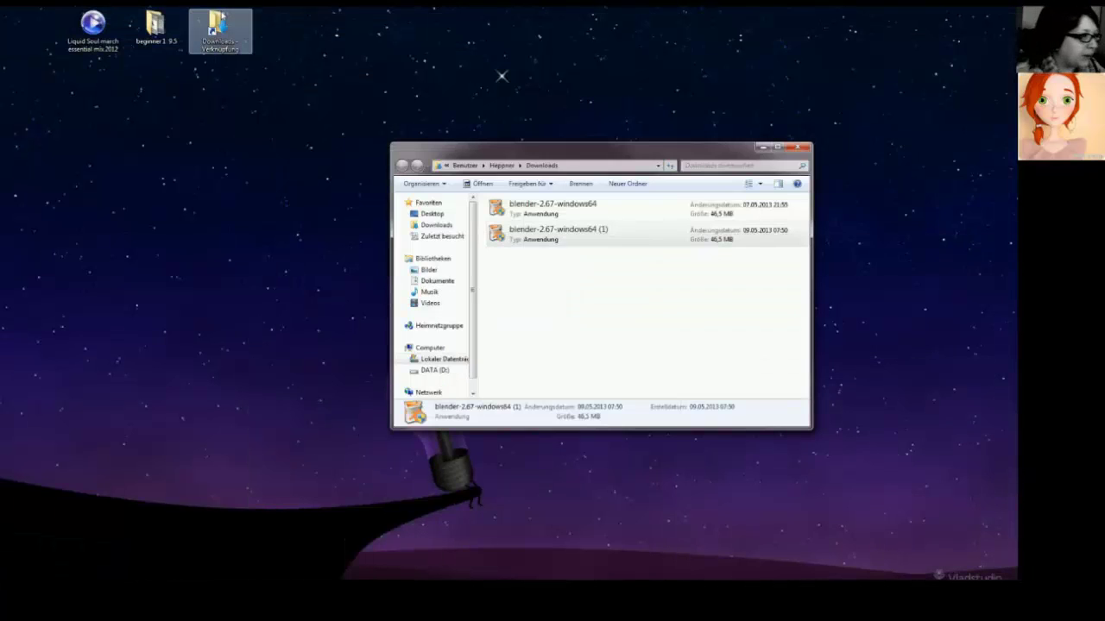
double_click(162, 28)
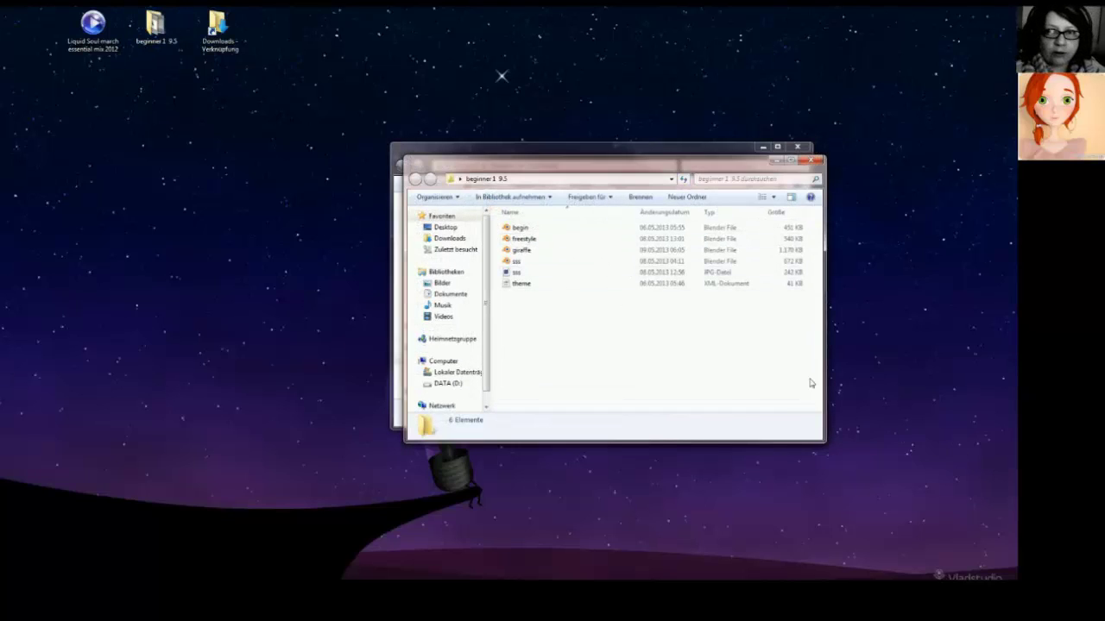
click(776, 162)
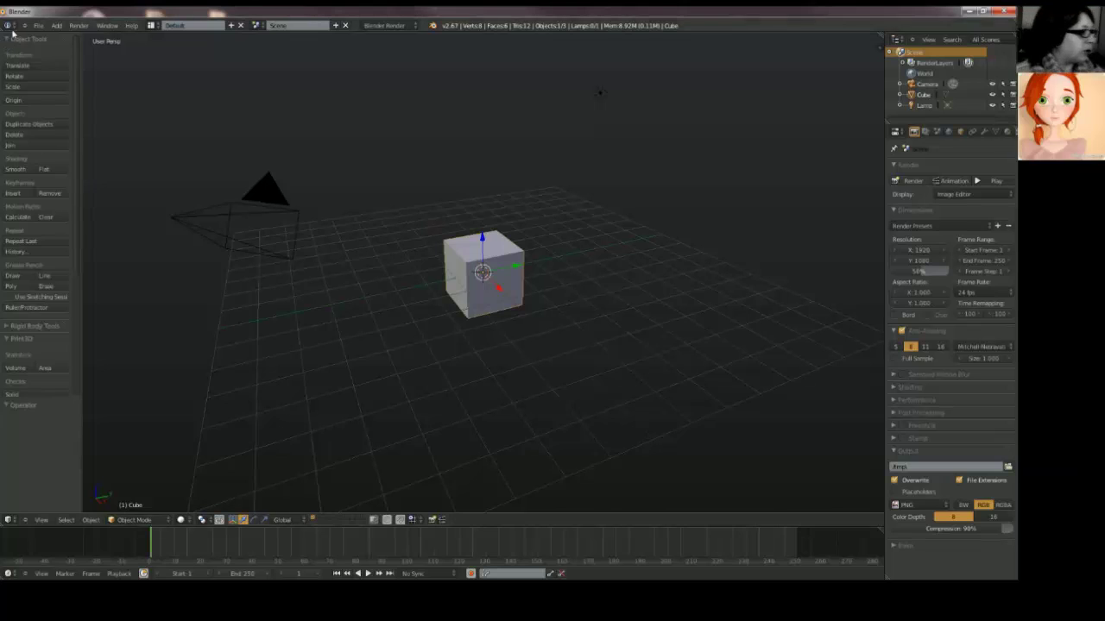
Step: Open Blender's User Preferences
click(39, 26)
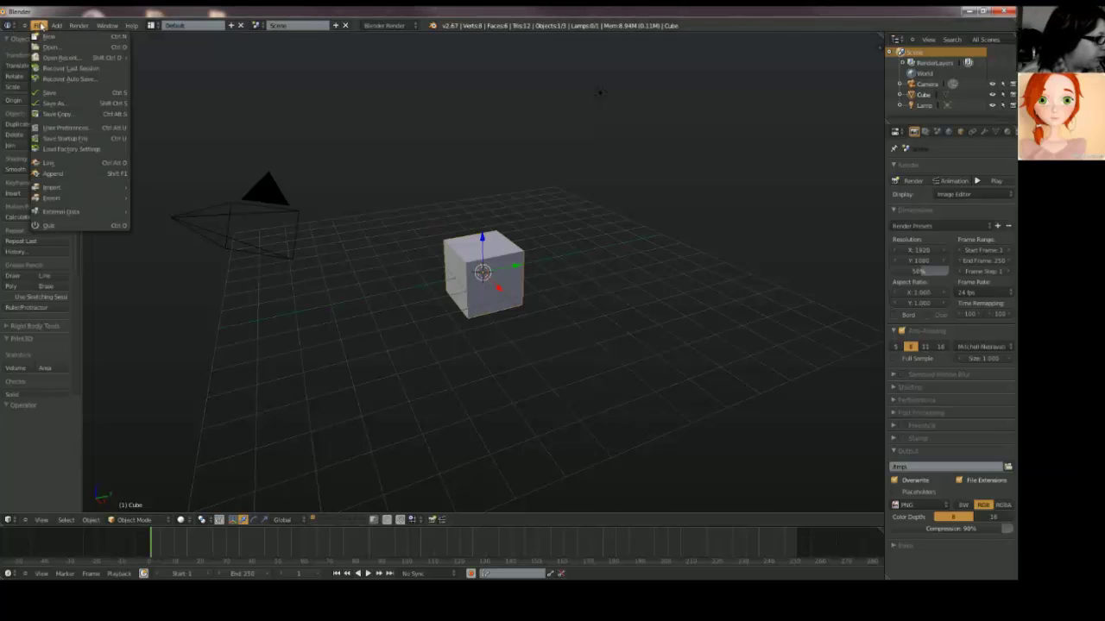
click(38, 26)
click(39, 26)
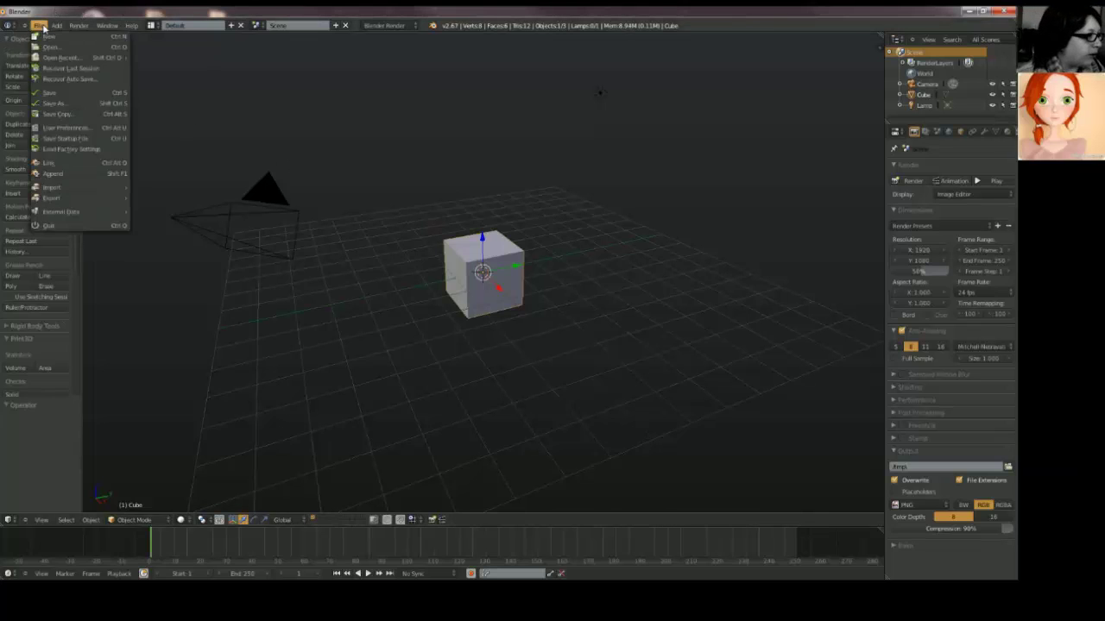
click(97, 128)
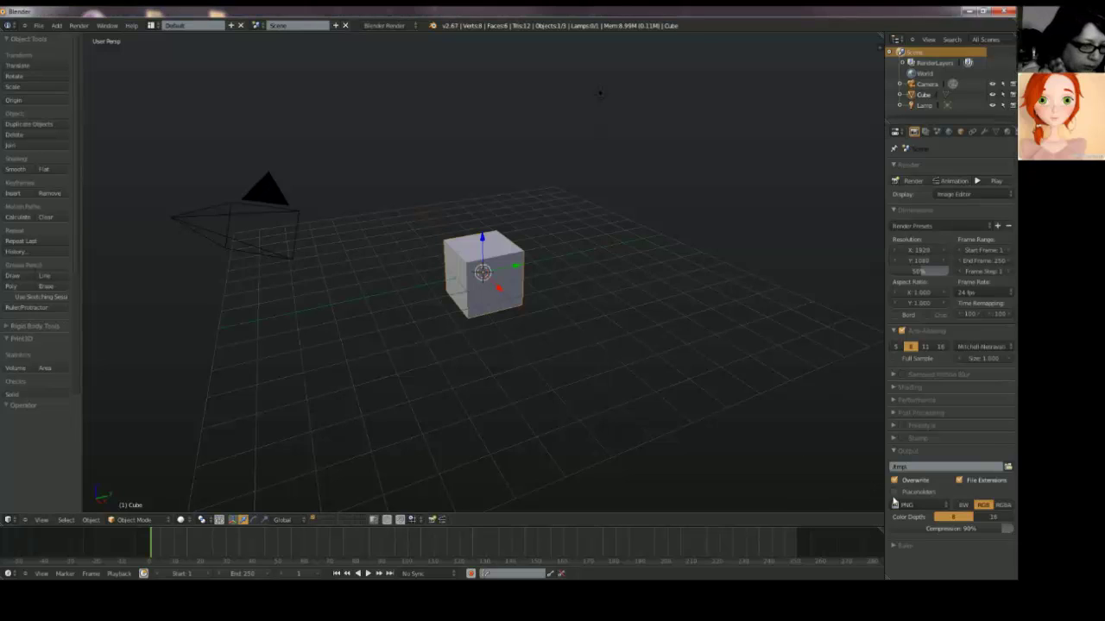
Step: Collapse the Output and Dimensions sections of the render properties
click(893, 452)
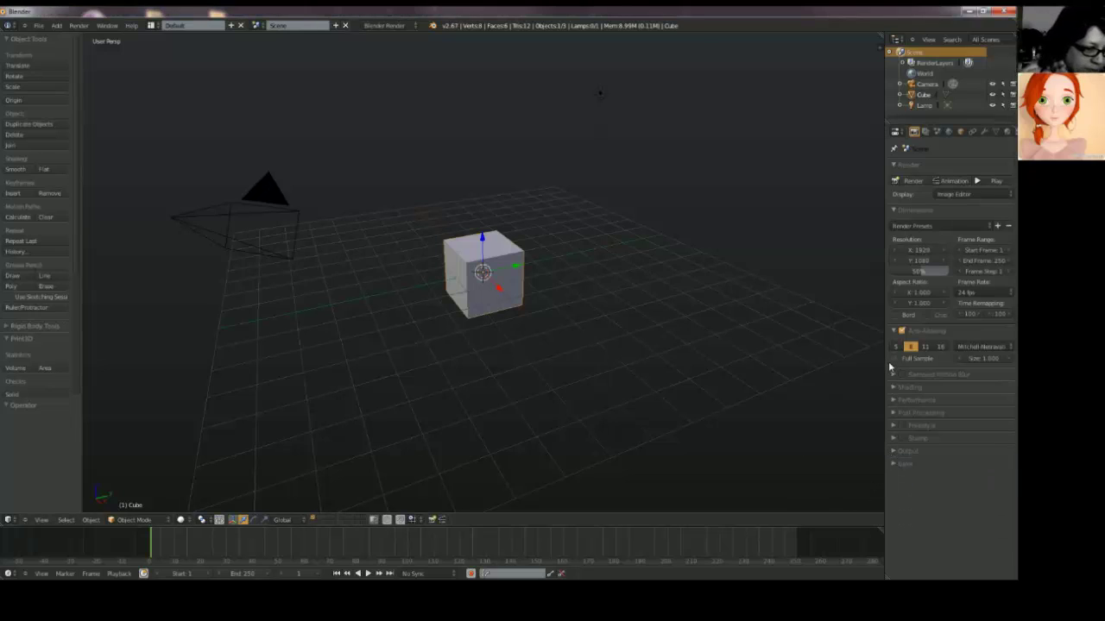
click(895, 209)
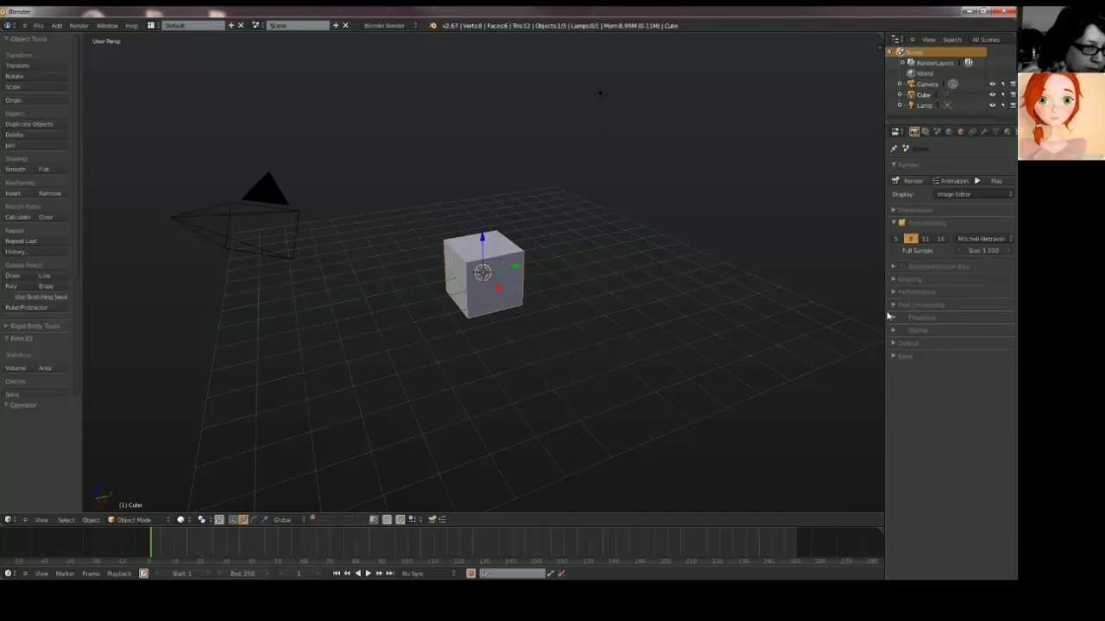
Step: Show the 3D view's properties sidebar, collapse its Item and View sections, and start the Screencast Keys display
key(n)
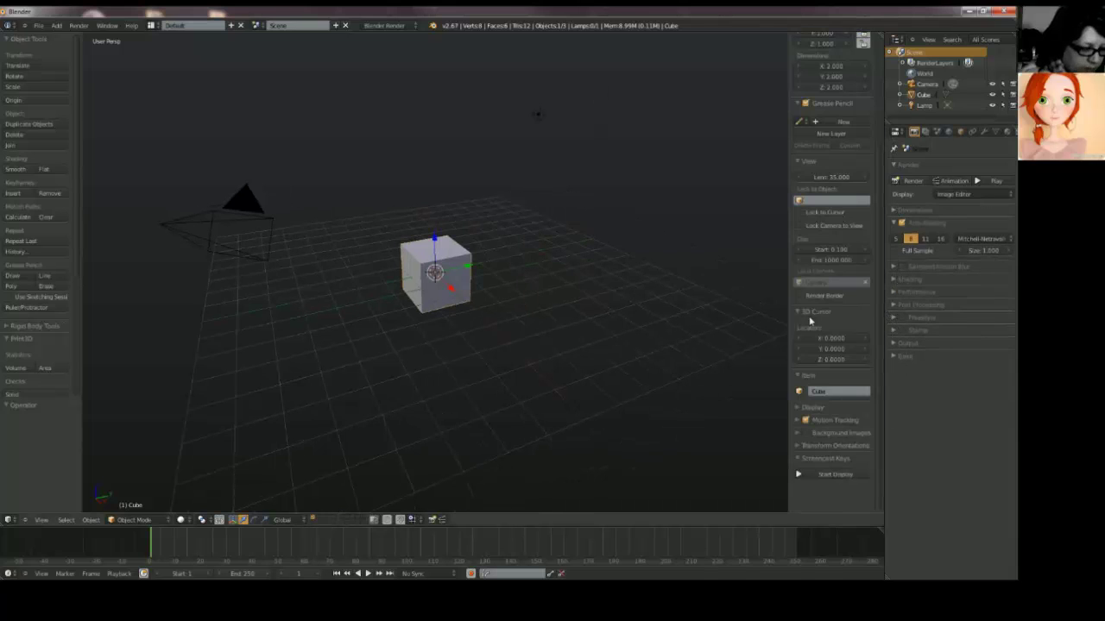
click(802, 375)
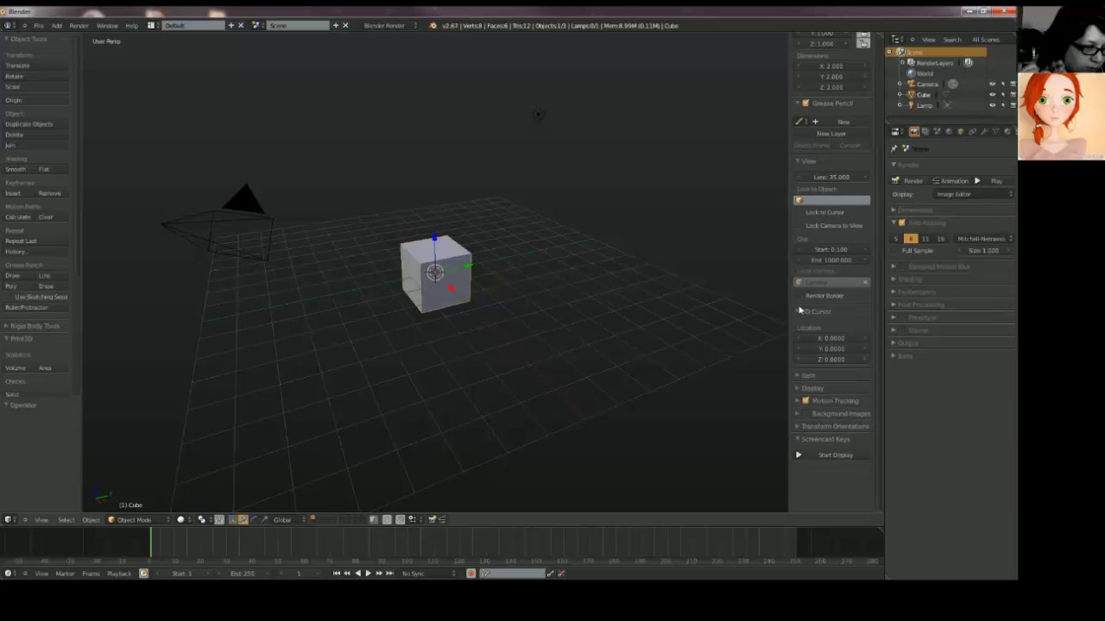
click(801, 162)
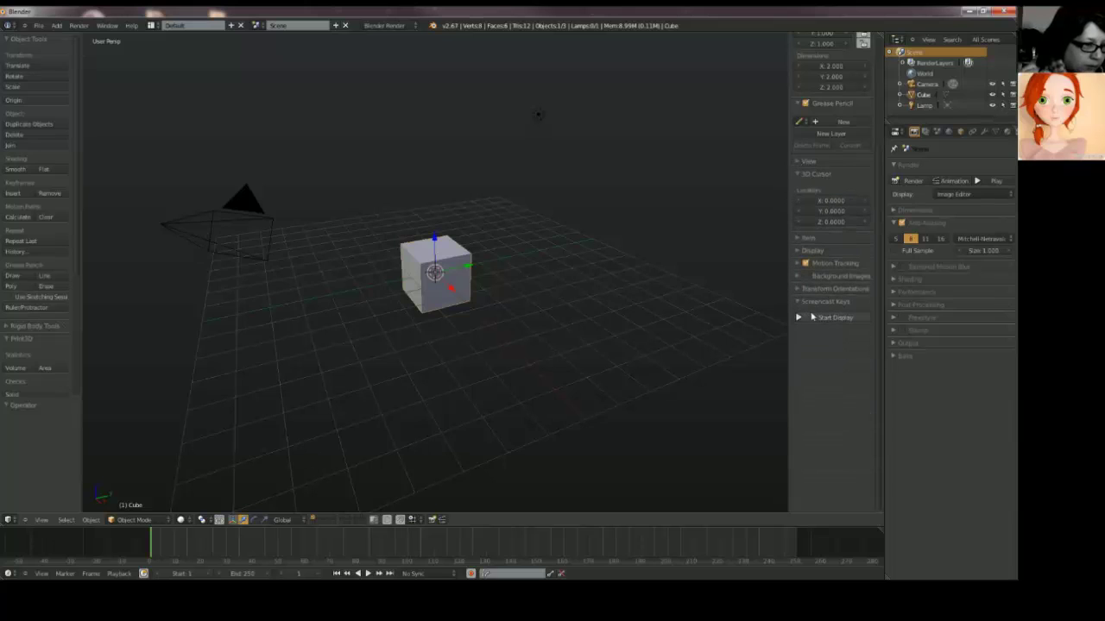
click(816, 317)
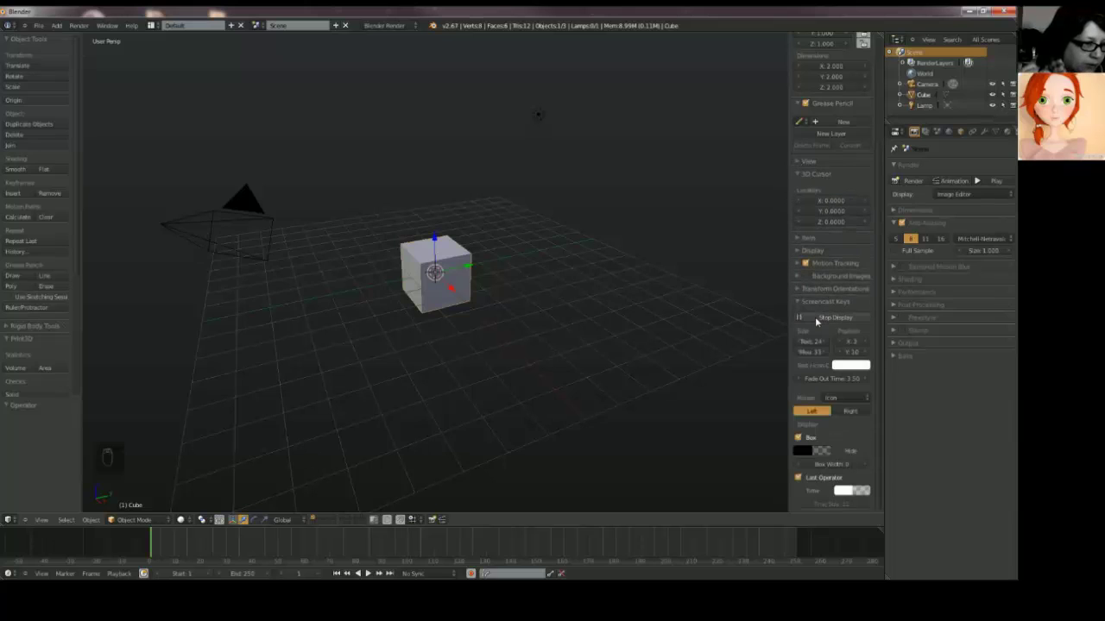
Step: Reopen the User Preferences window
click(38, 25)
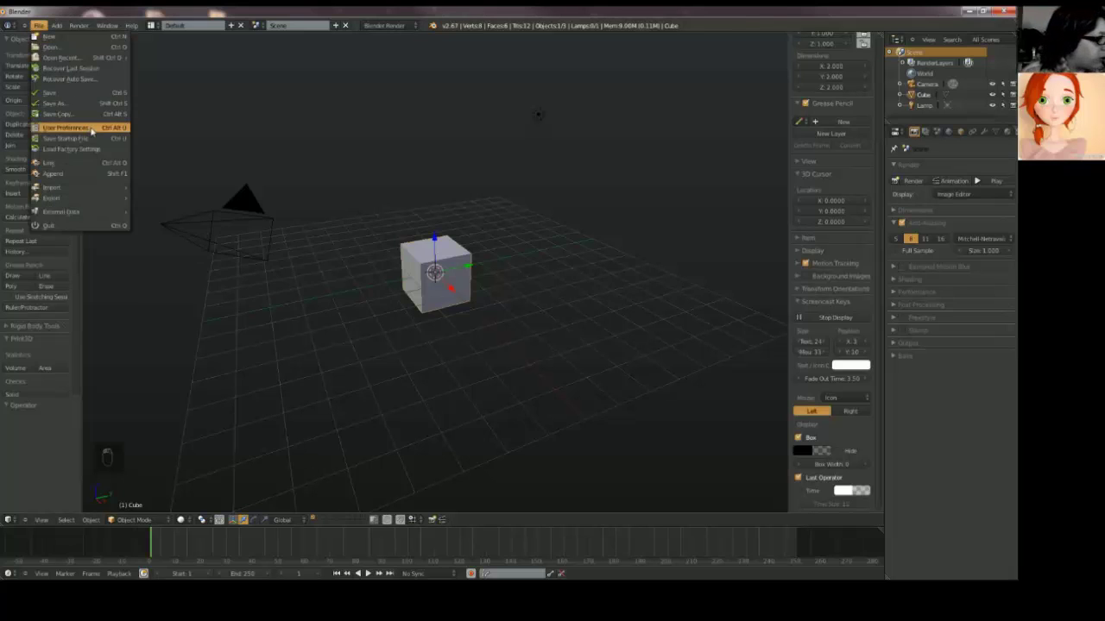
click(90, 128)
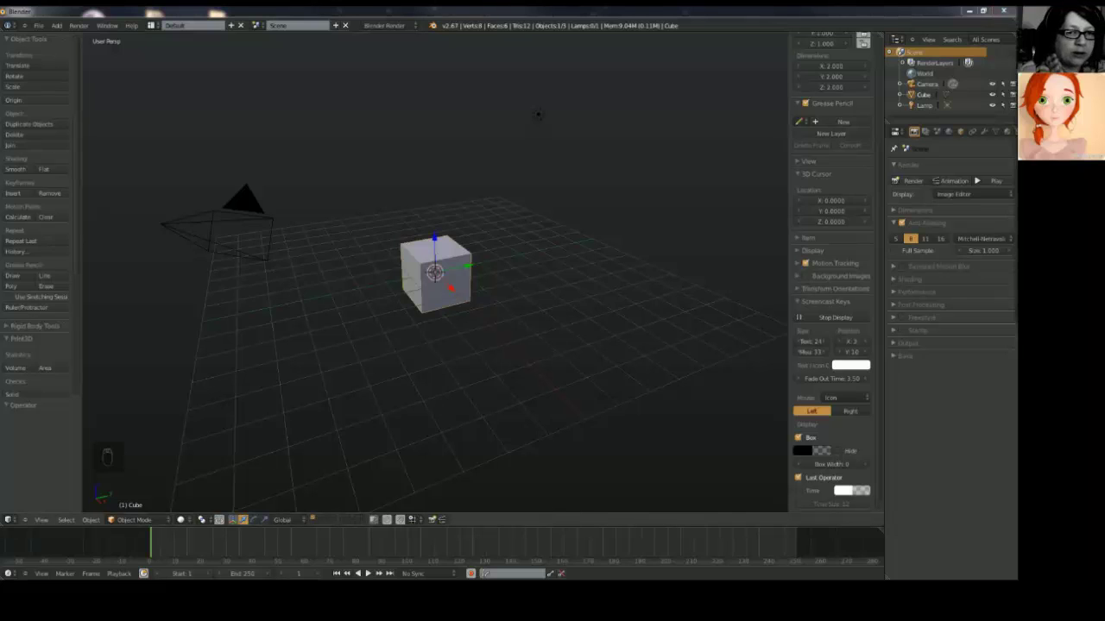
Step: Install the theme file theme.xml from the beginner 1 folder on the Desktop and save the user settings
drag(1017, 73, 628, 130)
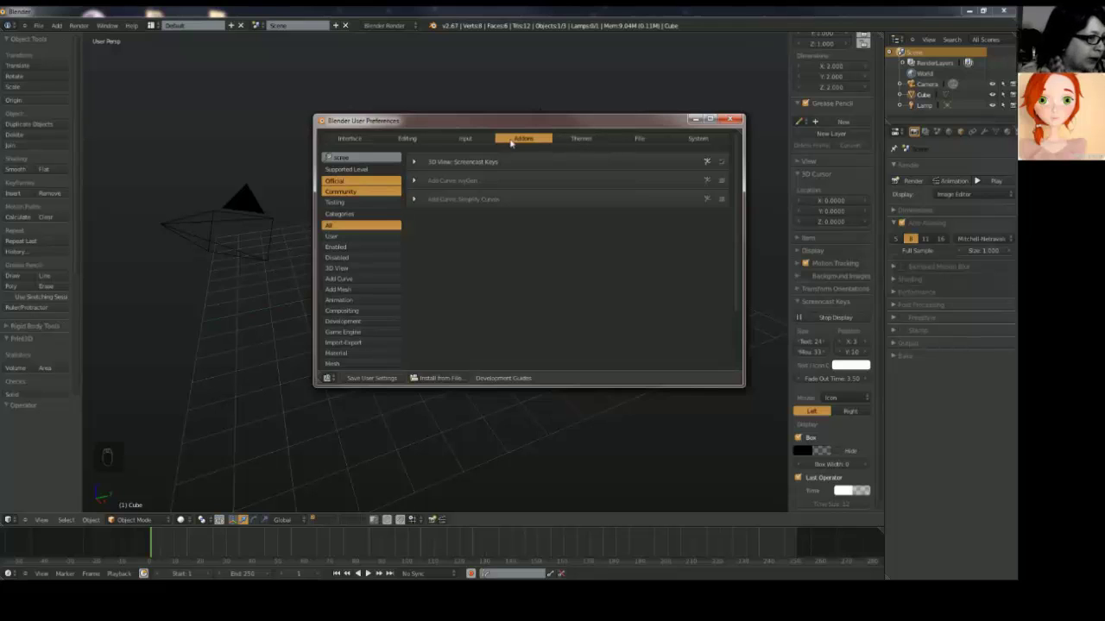
click(581, 138)
scroll(525, 216, down, 2)
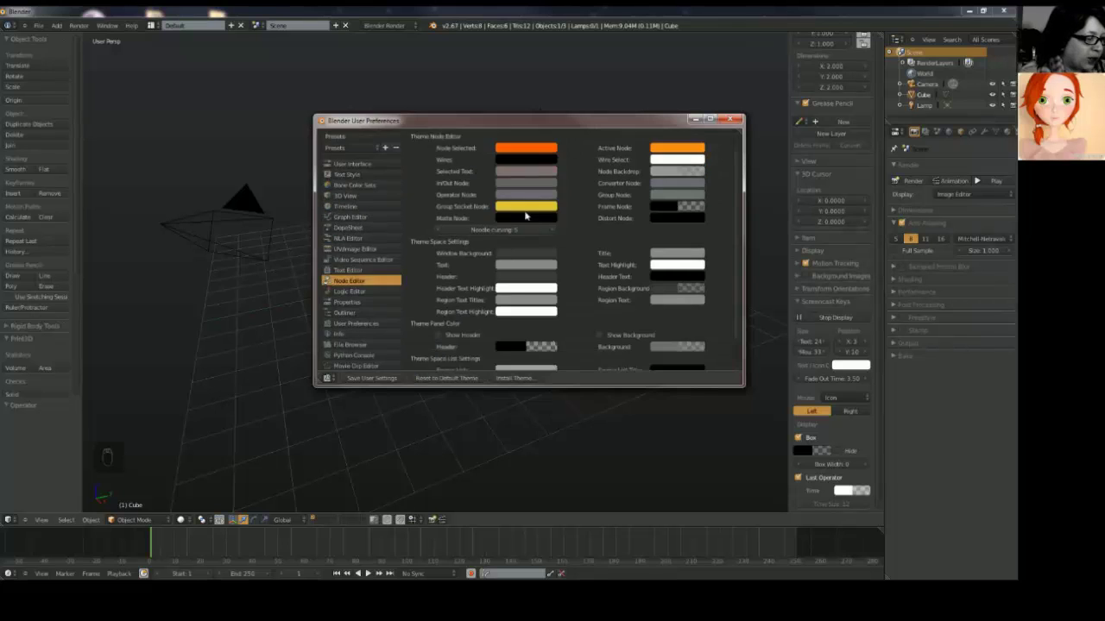
scroll(526, 216, down, 1)
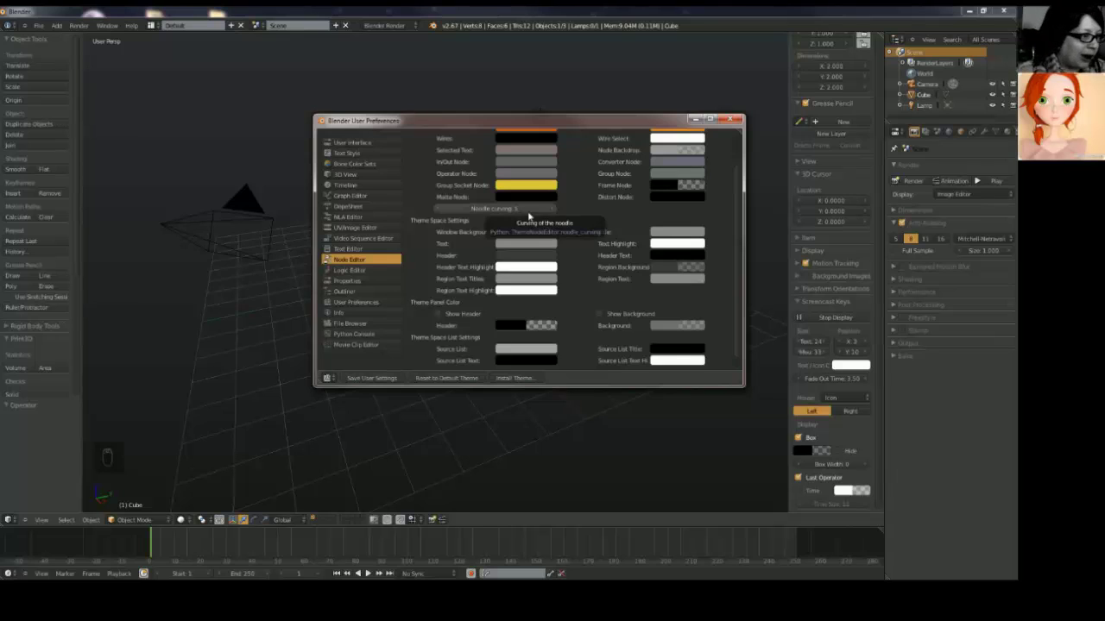
click(516, 378)
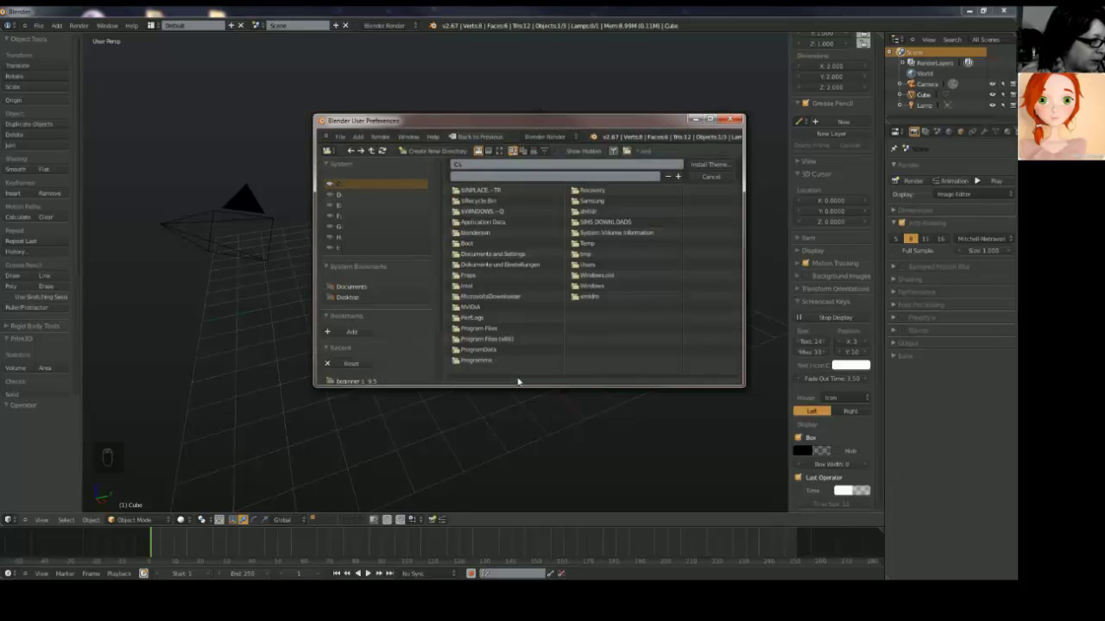
click(354, 298)
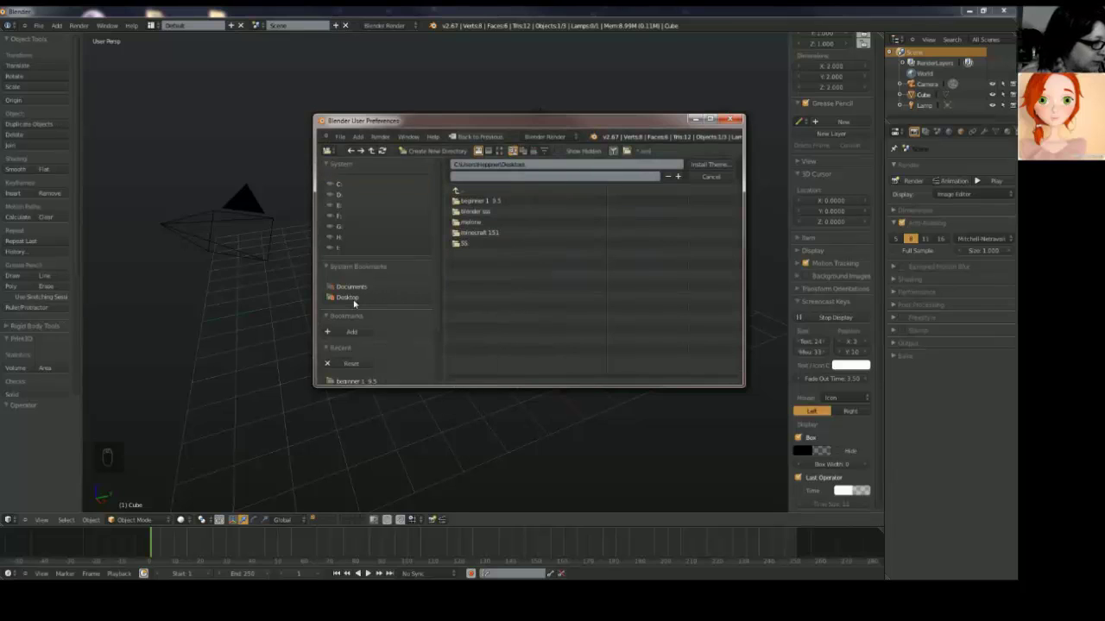
click(499, 201)
click(461, 202)
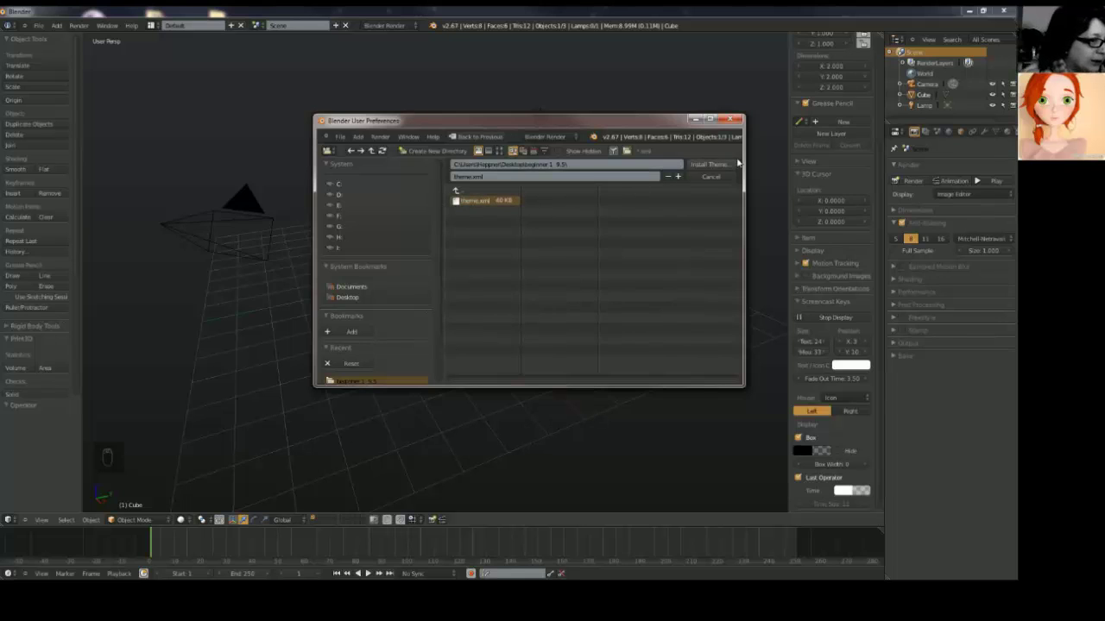
click(706, 165)
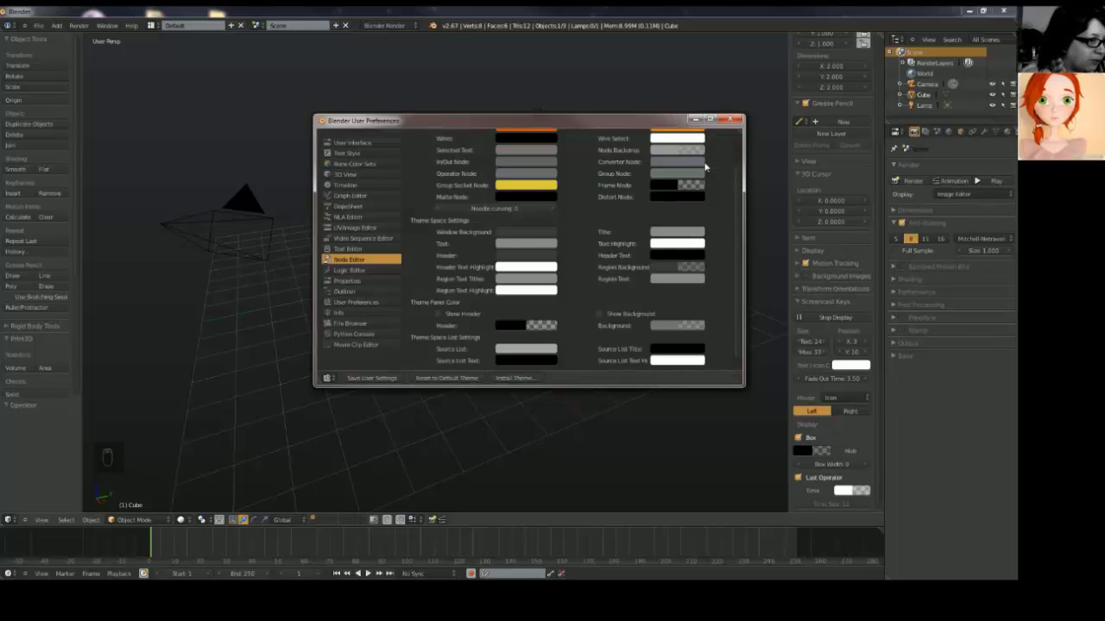
click(373, 380)
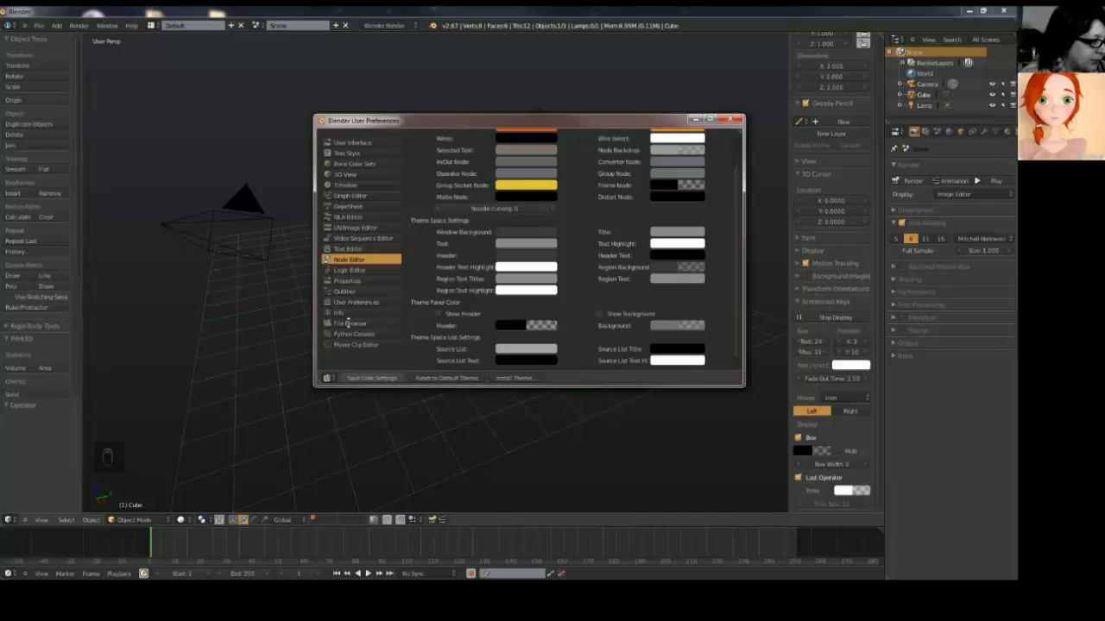
Step: Clear the search filter of the add-ons list and show the add-ons of all categories
scroll(423, 257, up, 3)
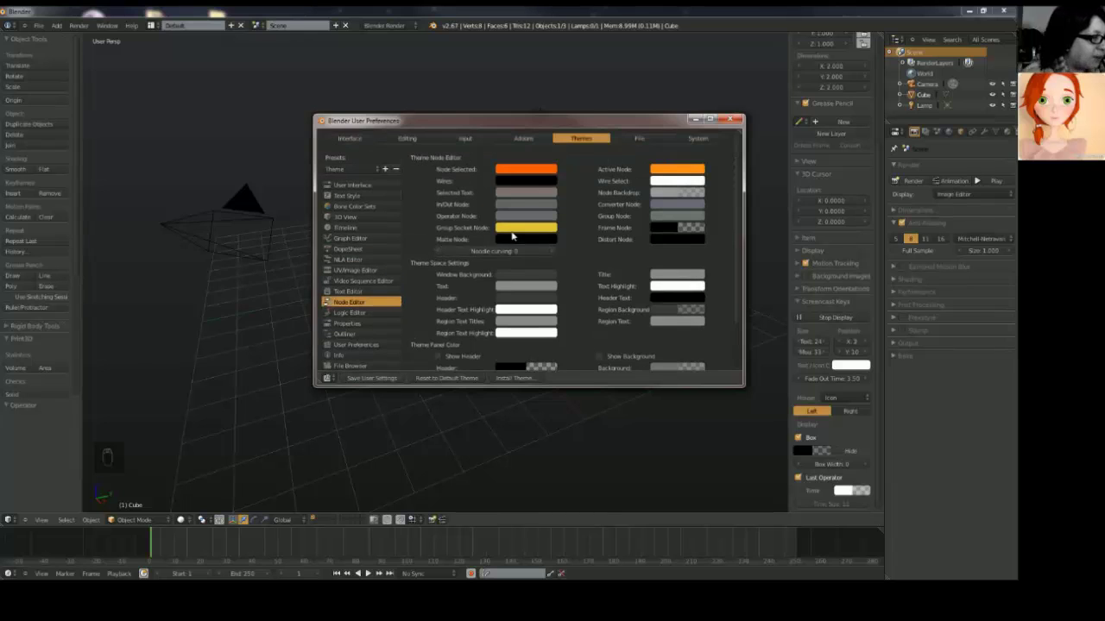
click(534, 144)
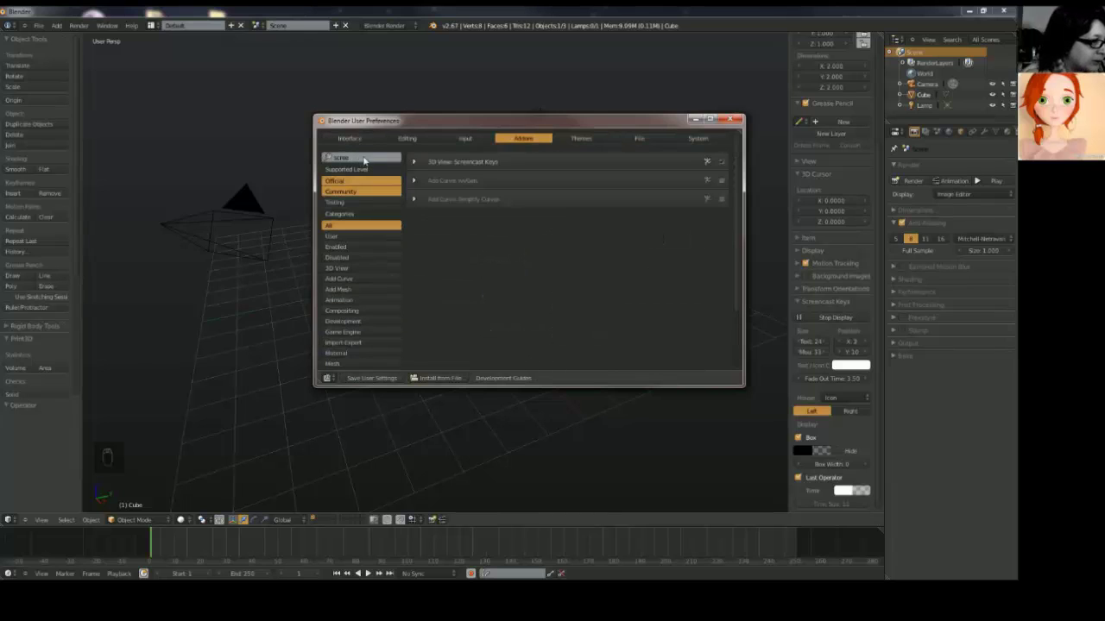
click(355, 248)
click(357, 278)
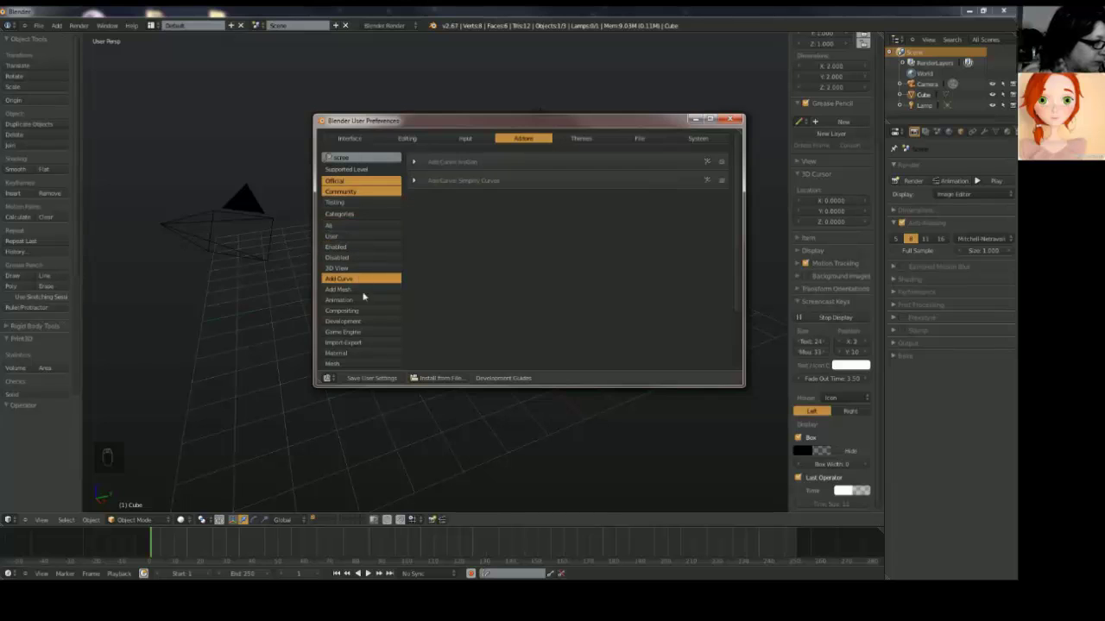
click(364, 297)
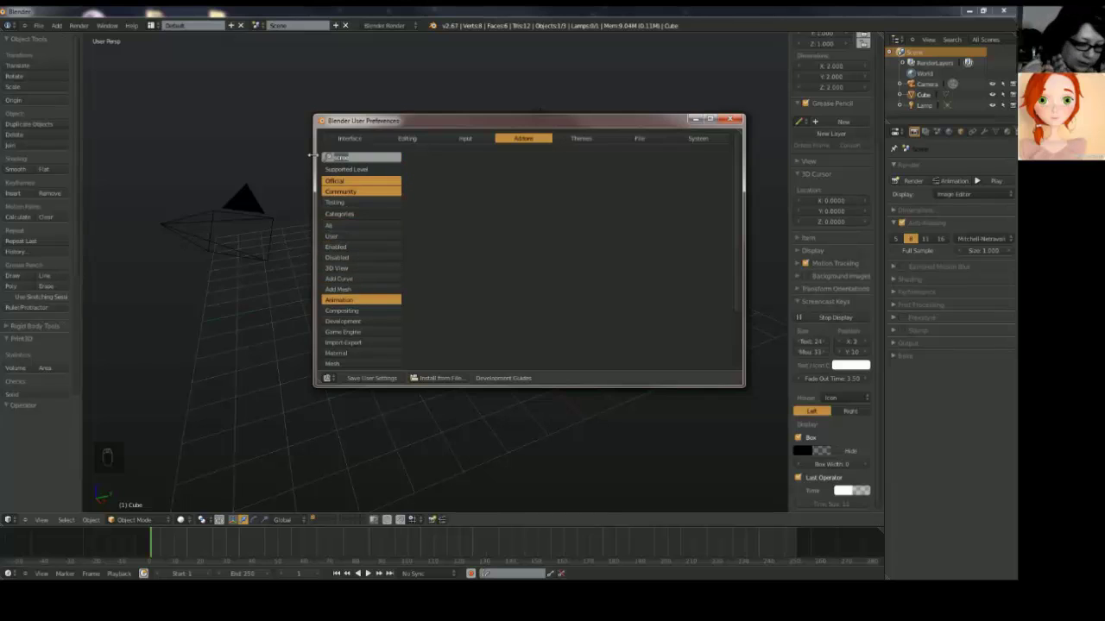
key(BackSpace)
click(362, 231)
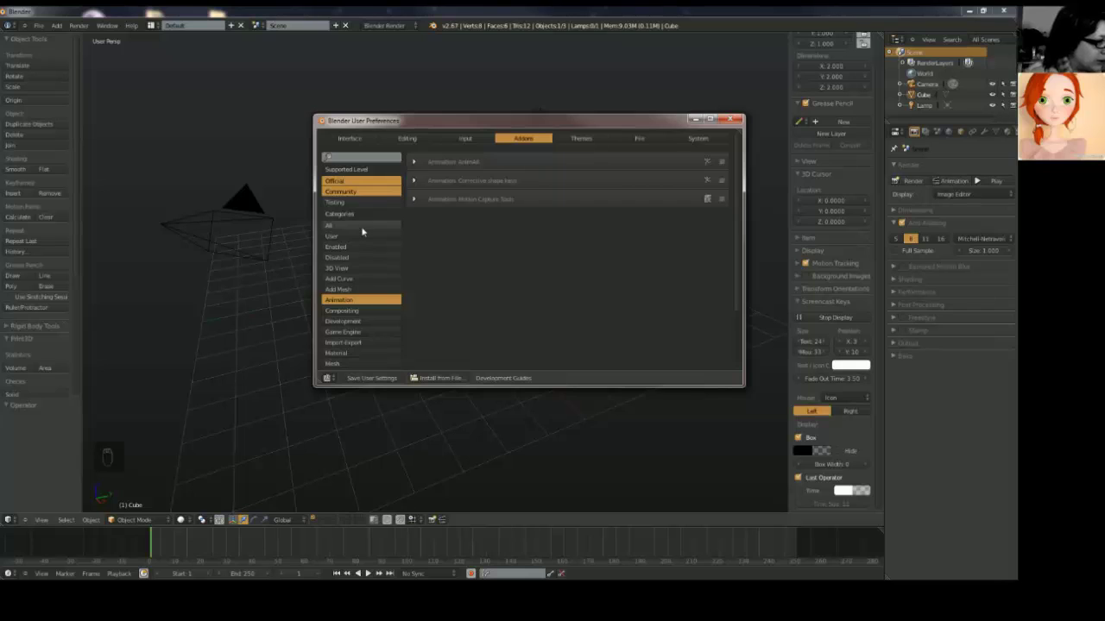
click(359, 227)
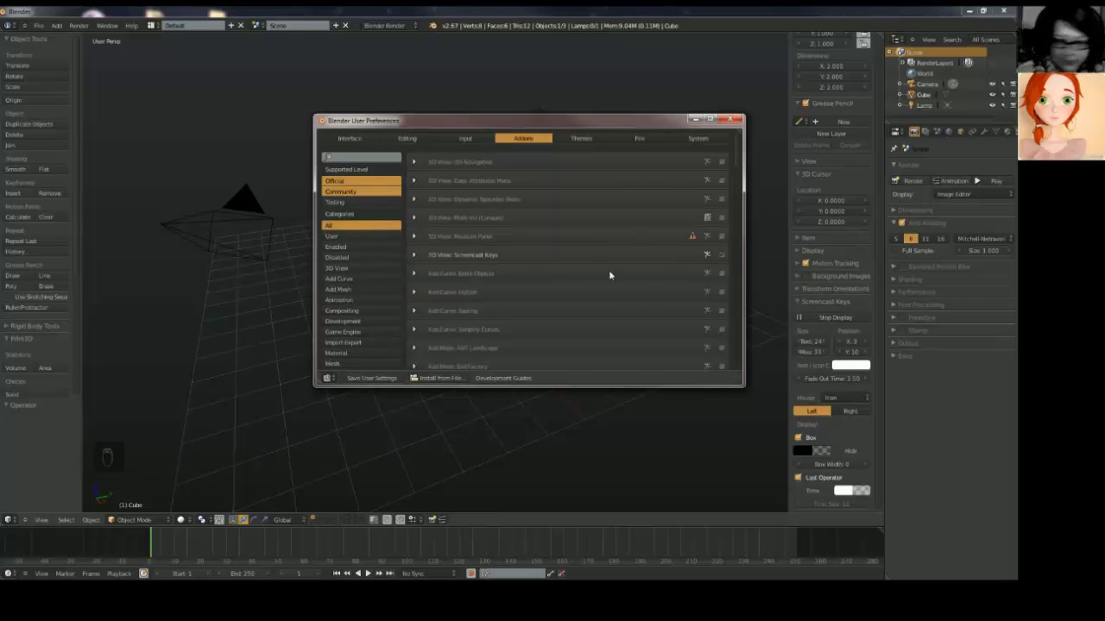
Step: Enable the Add Mesh: Extra Objects add-on, save the user settings and close the preferences
scroll(462, 226, down, 1)
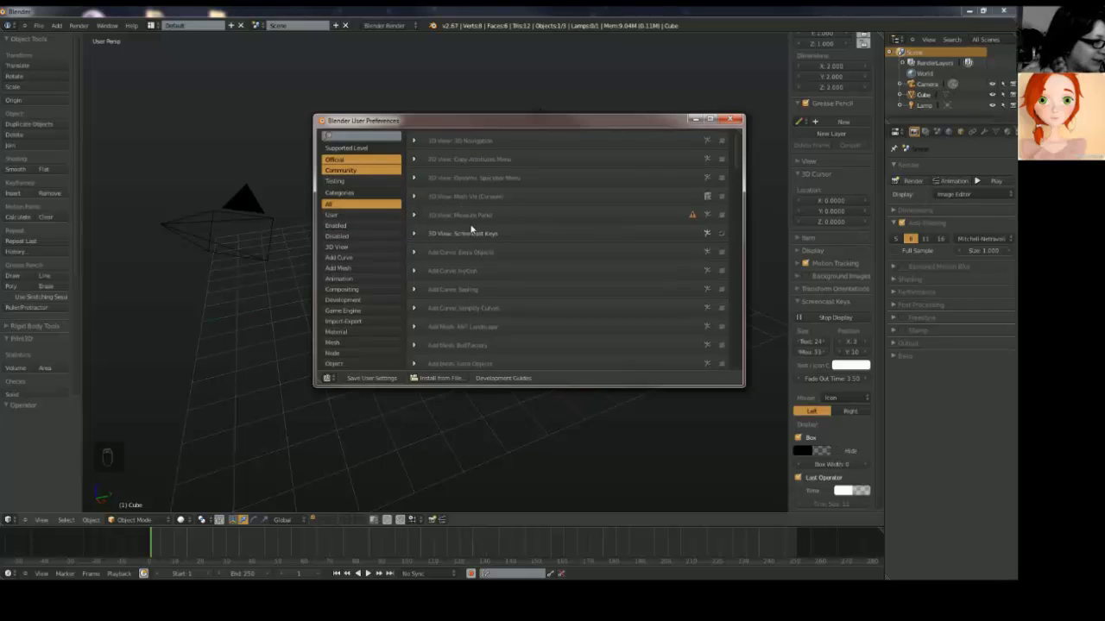
scroll(471, 226, down, 2)
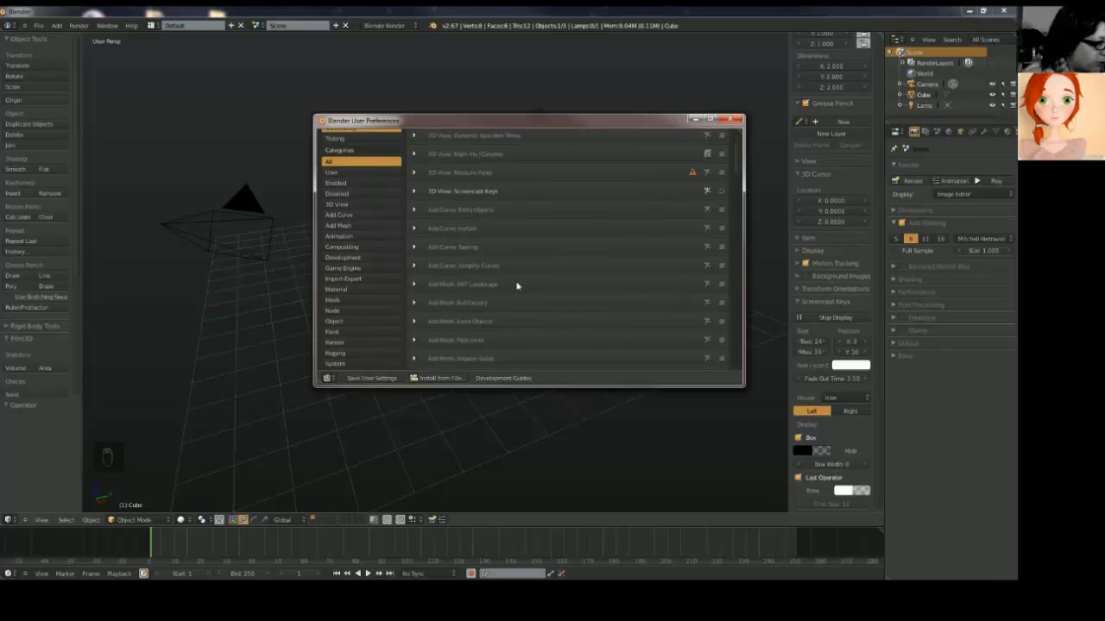
scroll(520, 300, down, 1)
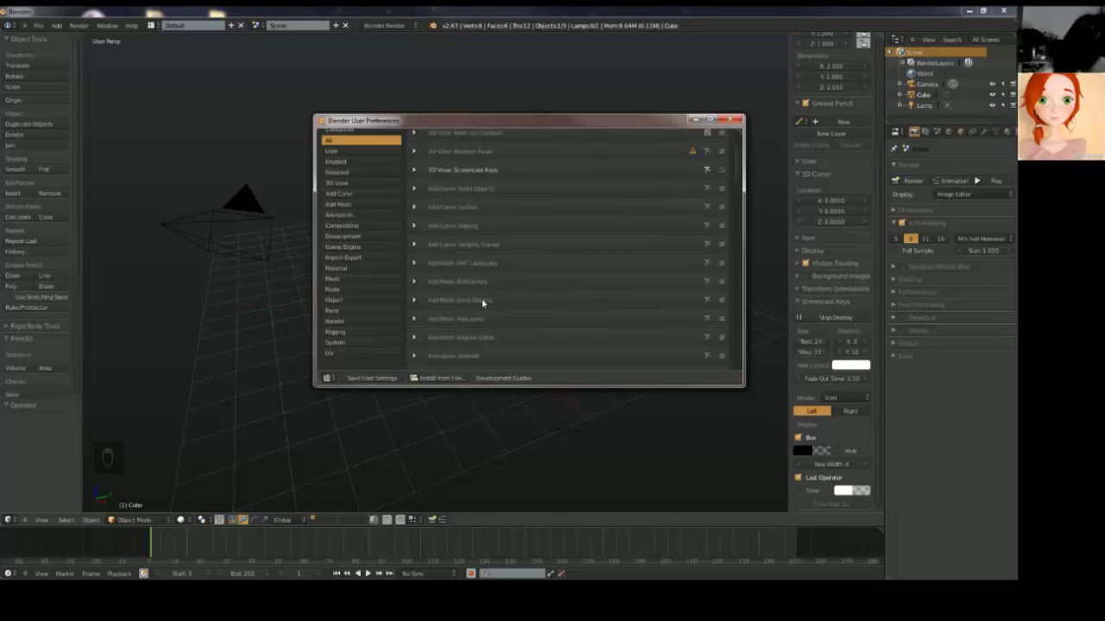
click(414, 300)
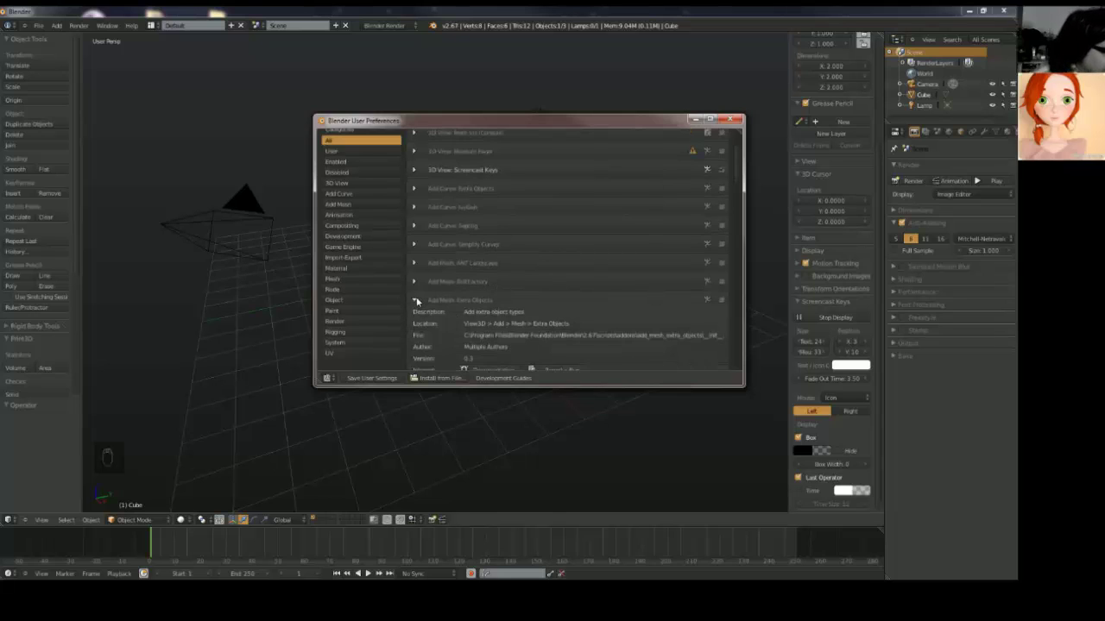
click(722, 301)
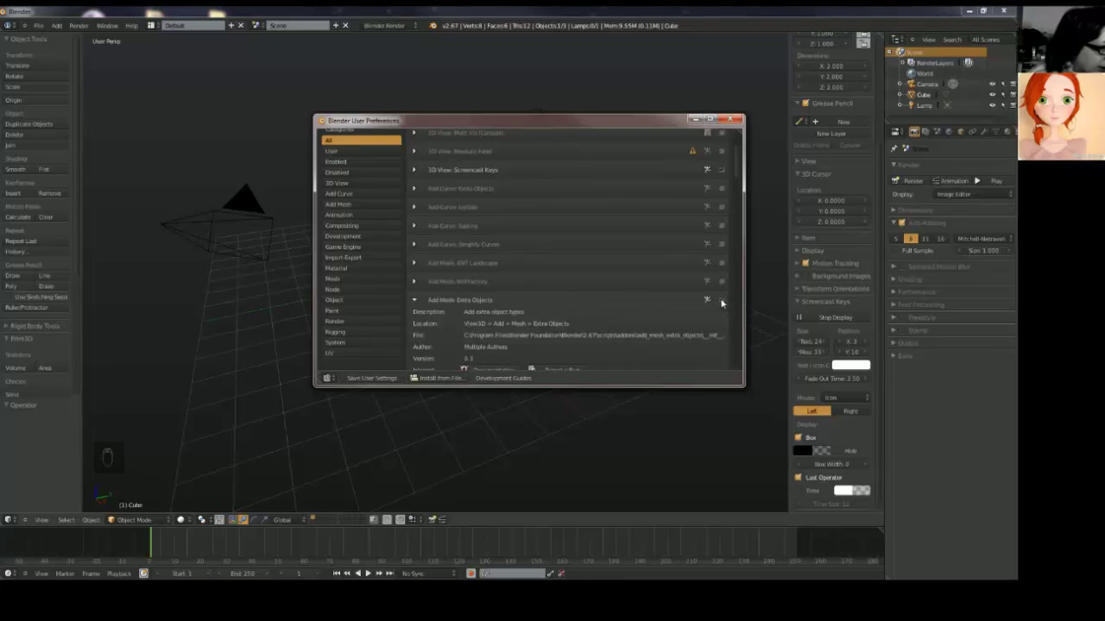
click(385, 380)
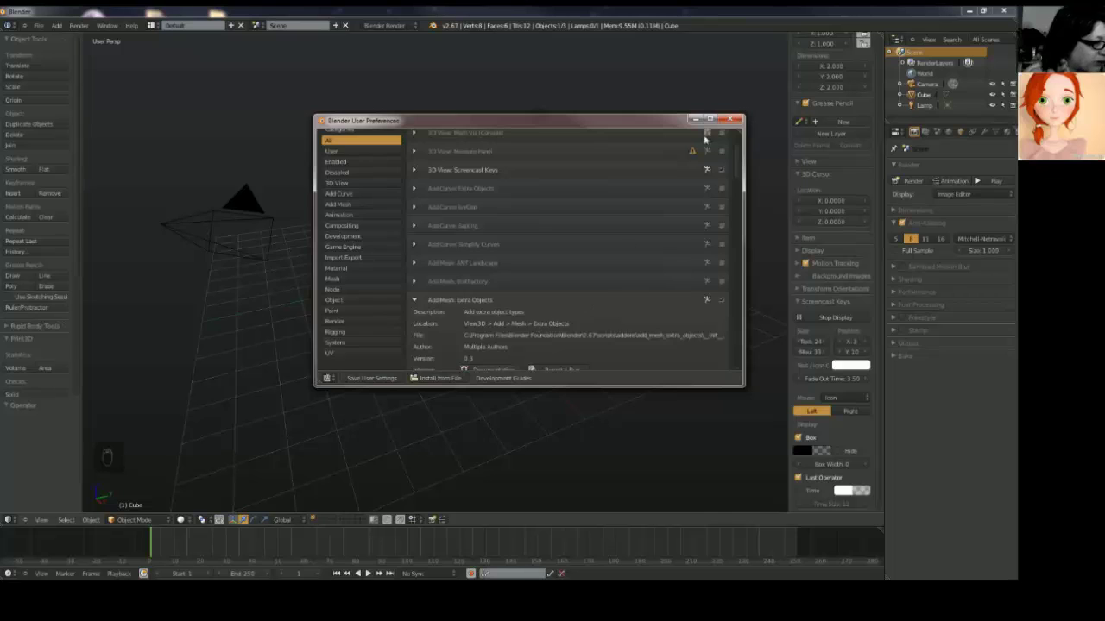
click(734, 121)
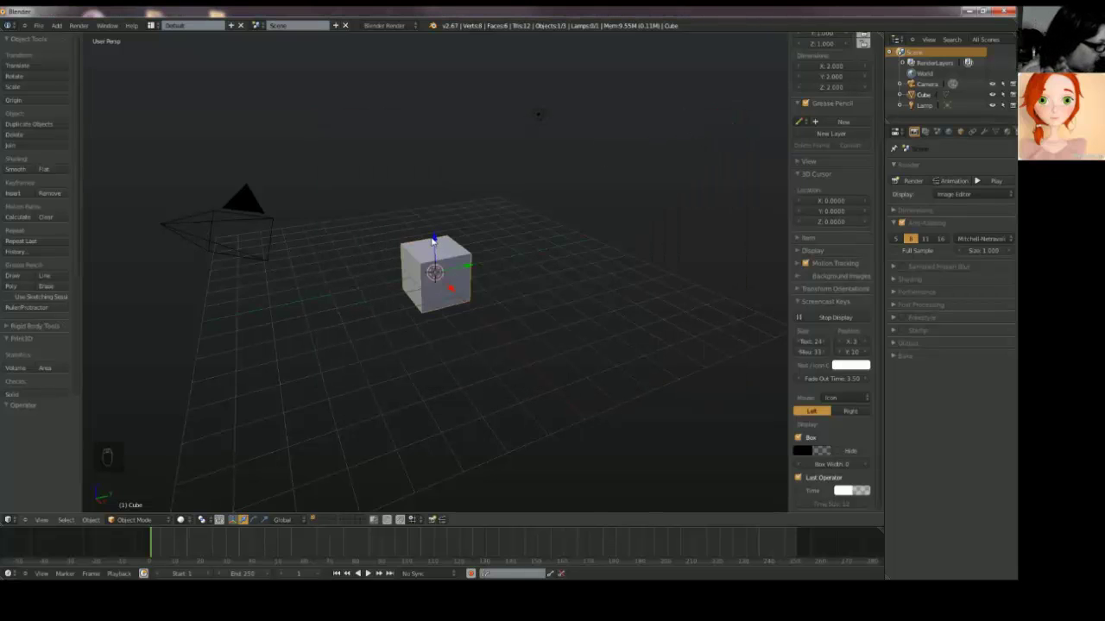
Step: Delete the default cube from the scene
middle_drag(451, 260, 467, 270)
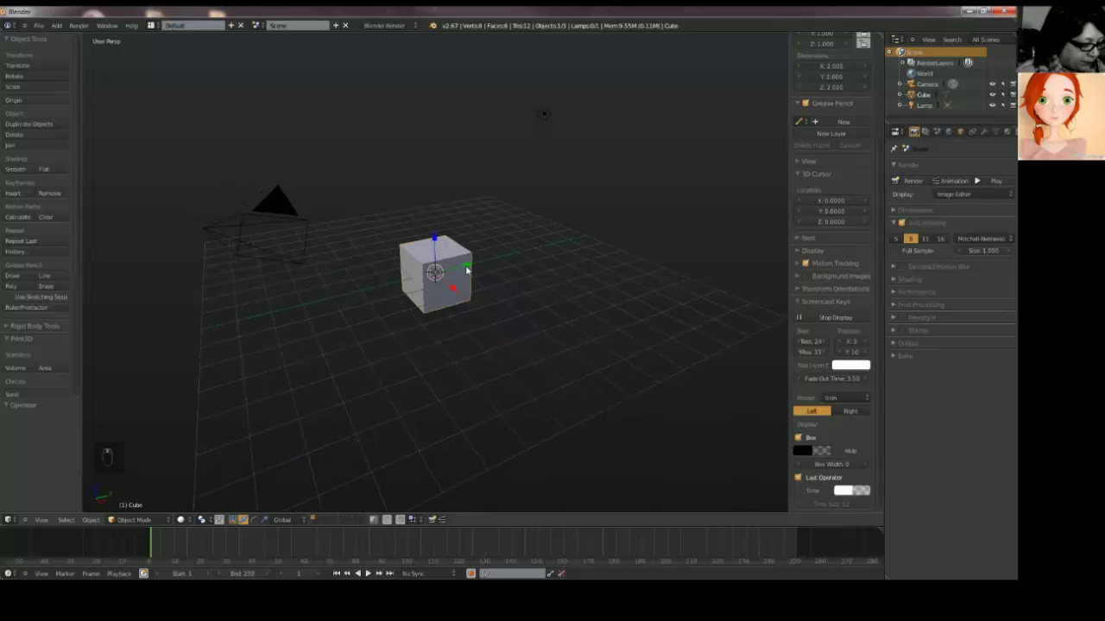
key(x)
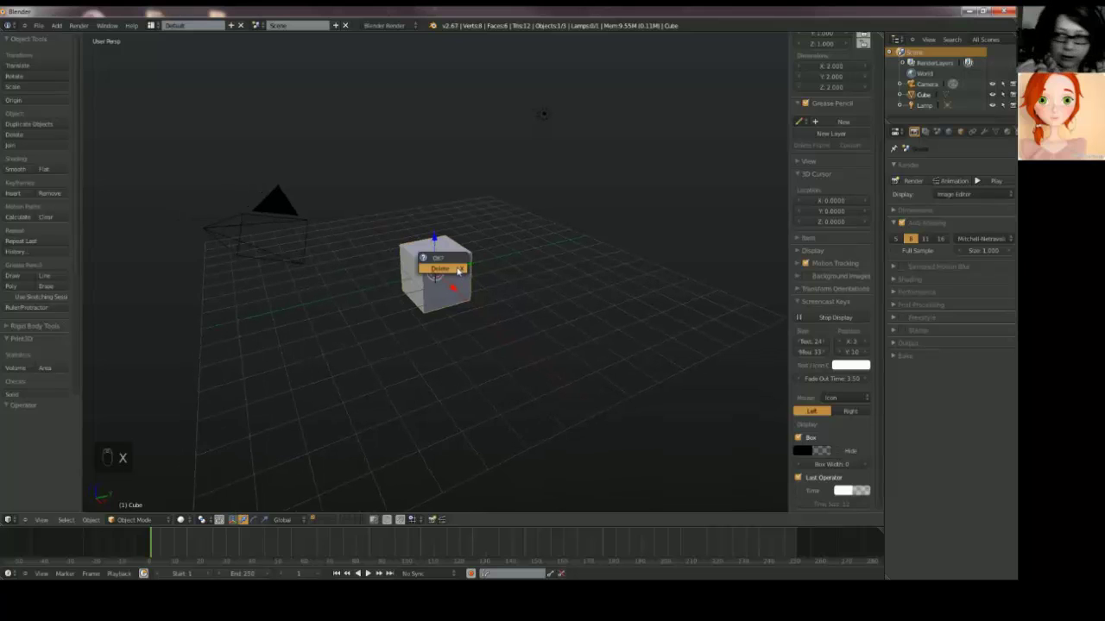
click(440, 269)
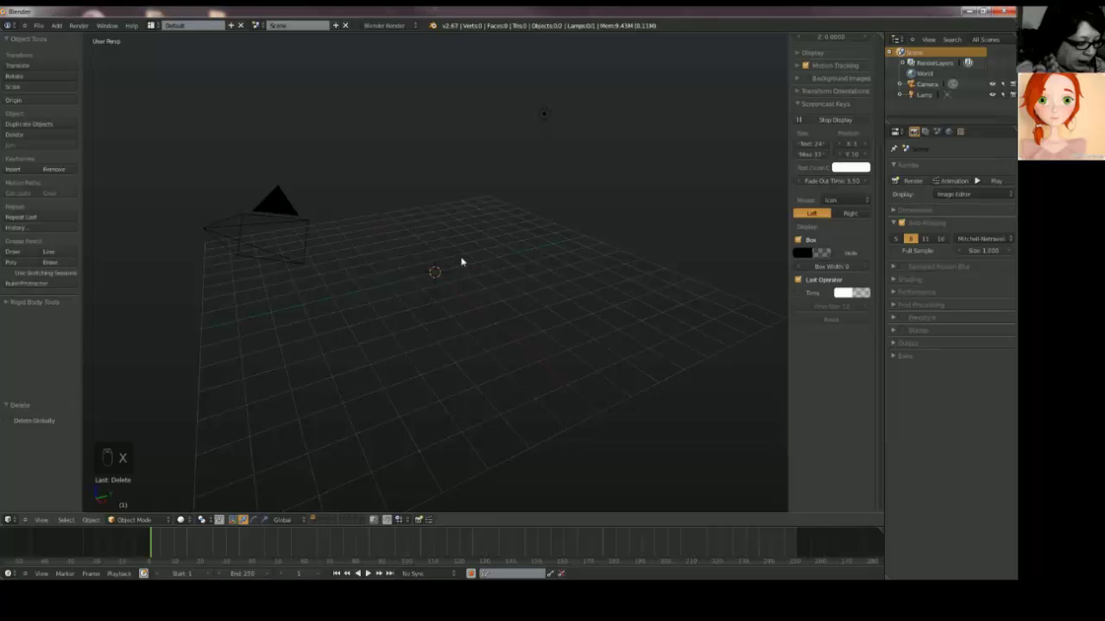
Step: Add a Gear mesh from the Extra Objects gears and inspect its shape from several angles
key(shift+a)
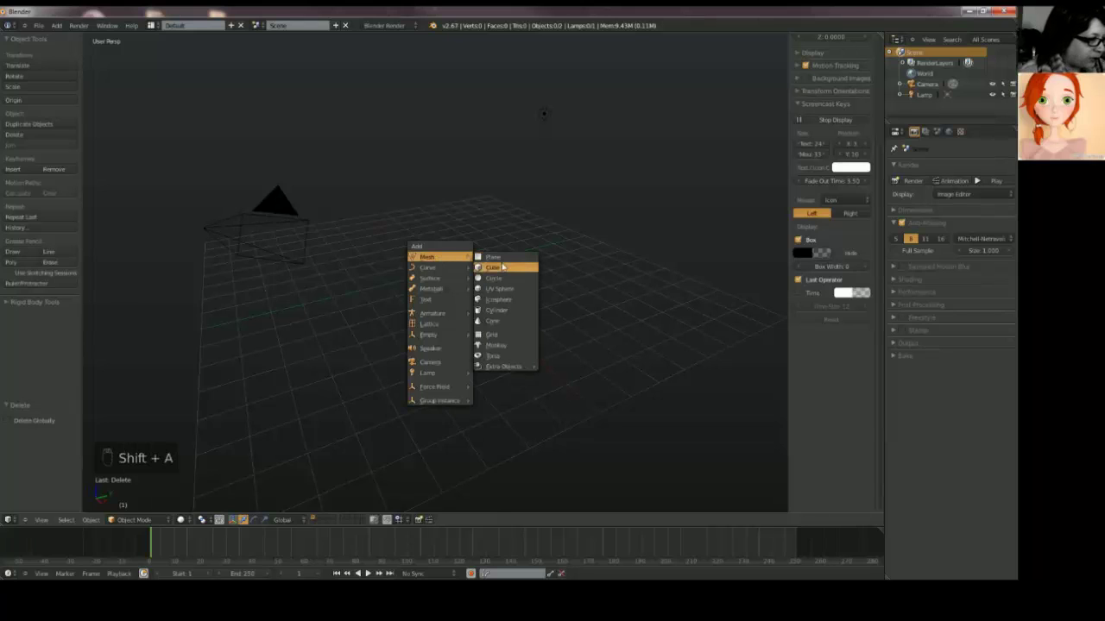
mouse_move(511, 366)
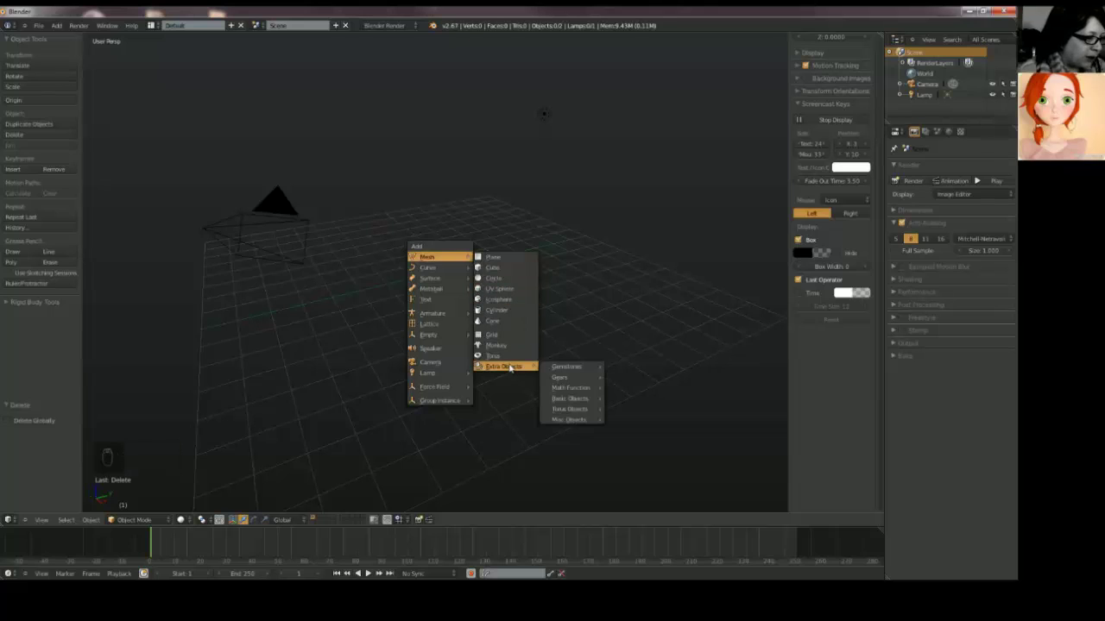
mouse_move(598, 369)
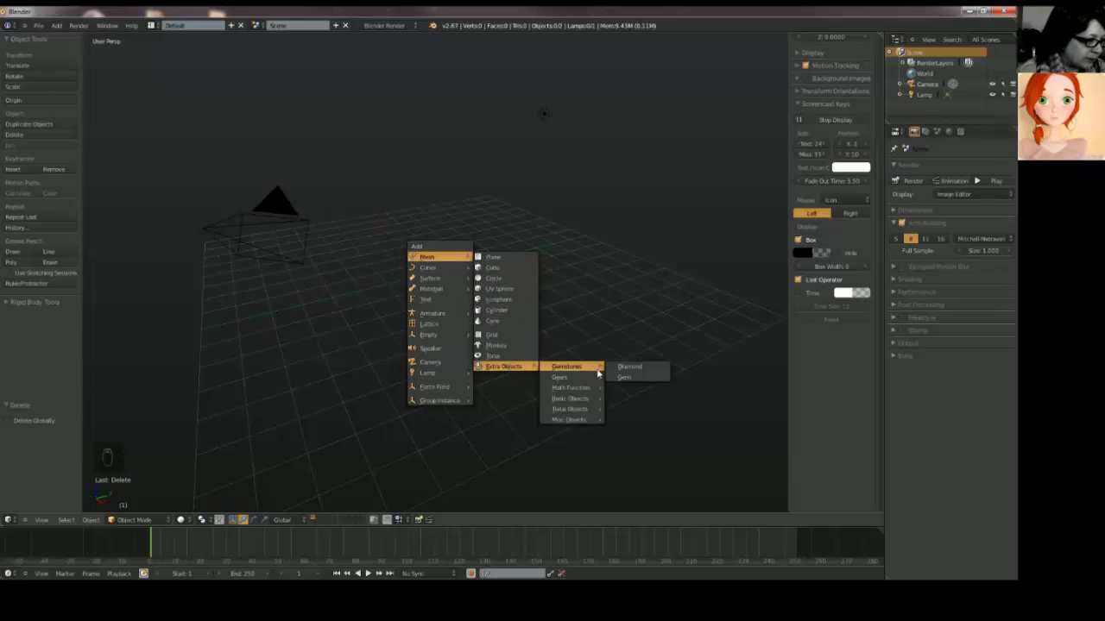
mouse_move(584, 404)
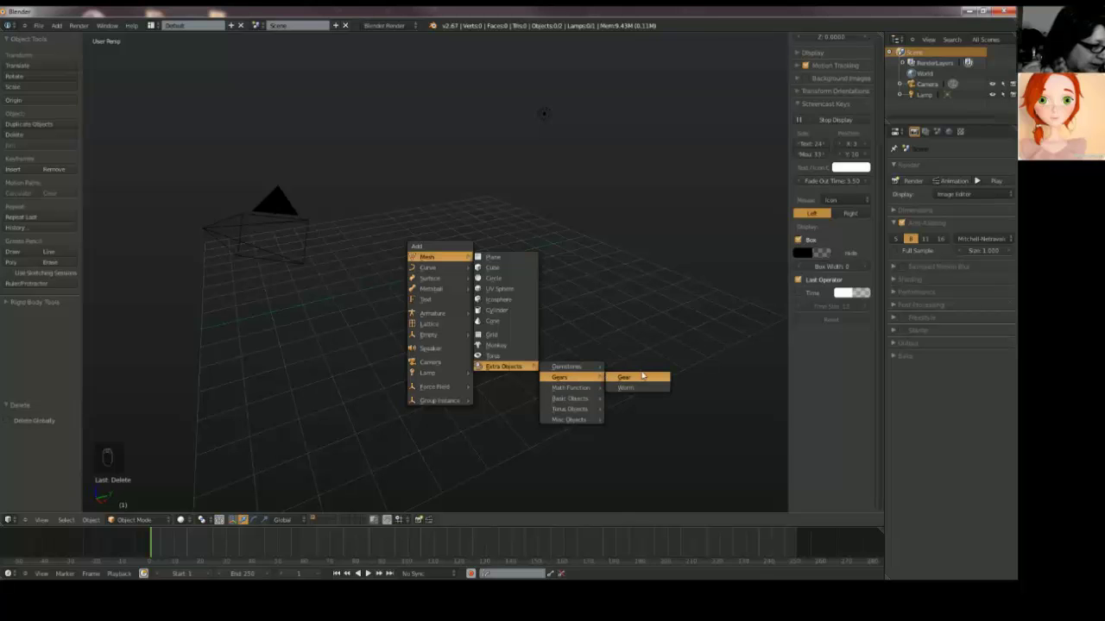
click(644, 377)
scroll(295, 293, up, 3)
middle_drag(295, 293, 515, 249)
scroll(510, 272, up, 3)
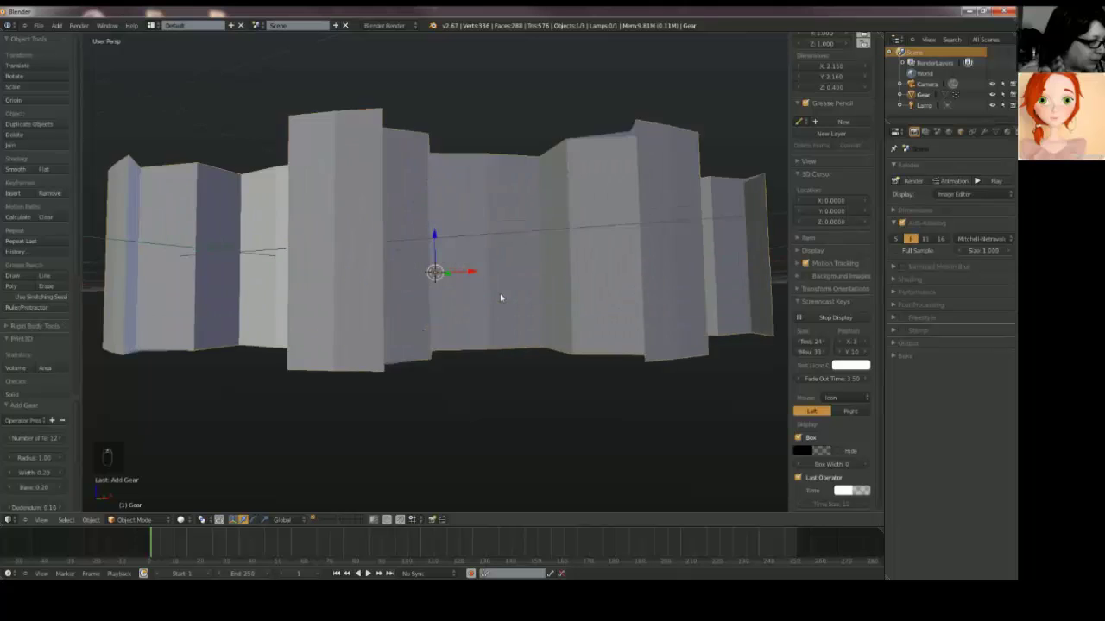
middle_drag(503, 294, 595, 382)
scroll(564, 302, down, 2)
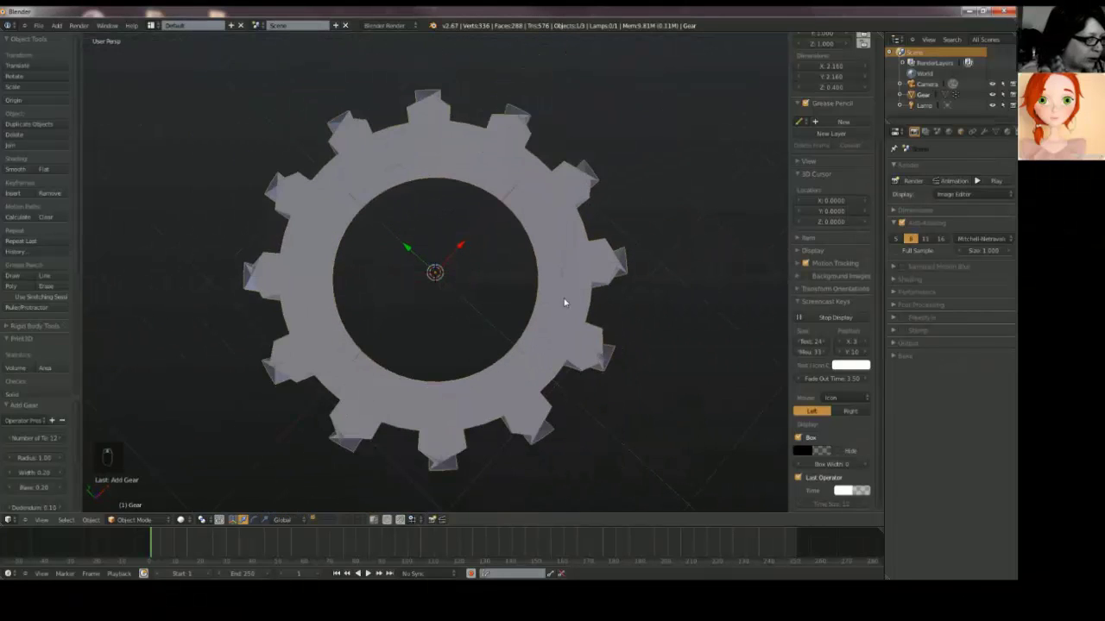
Step: Delete the gear and reload the start-up file
key(x)
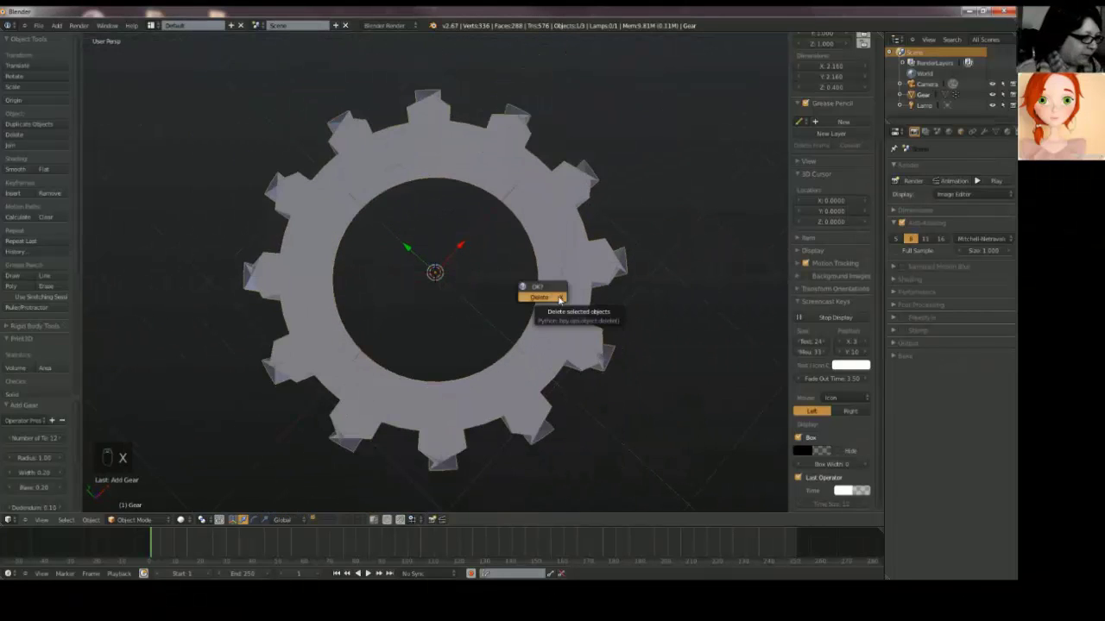
click(559, 298)
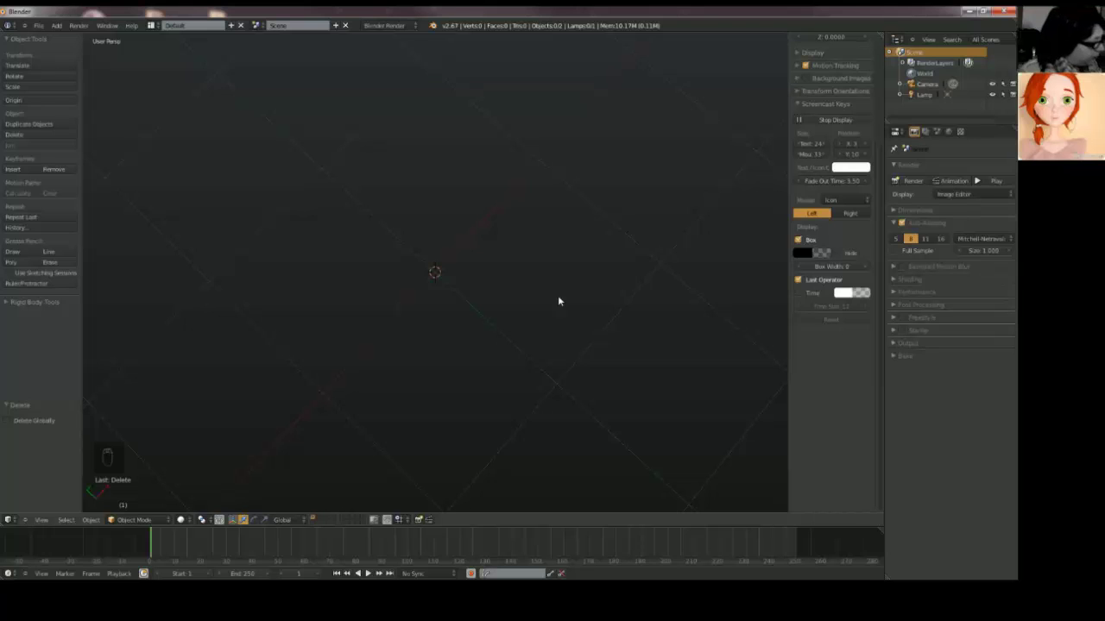
middle_drag(558, 301, 466, 251)
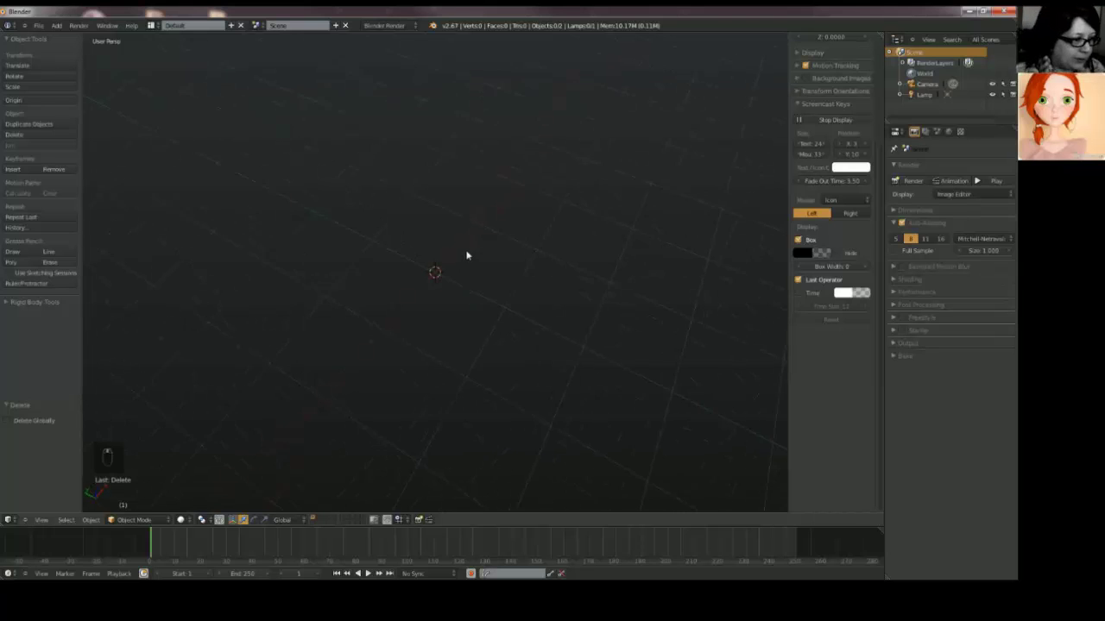
click(39, 25)
click(48, 38)
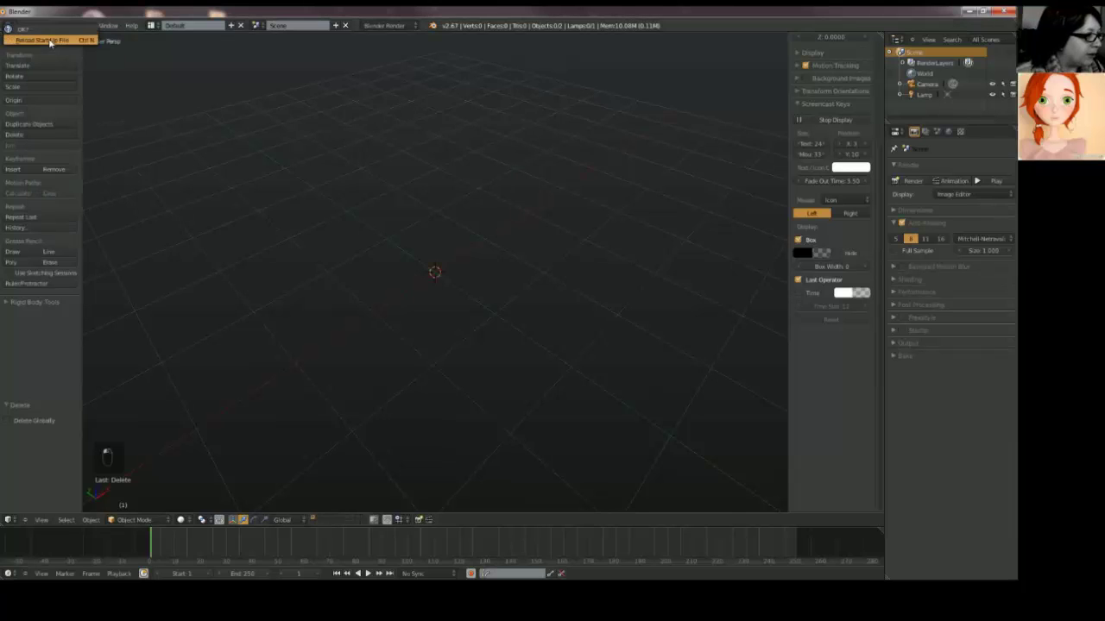
click(56, 40)
middle_drag(423, 241, 439, 239)
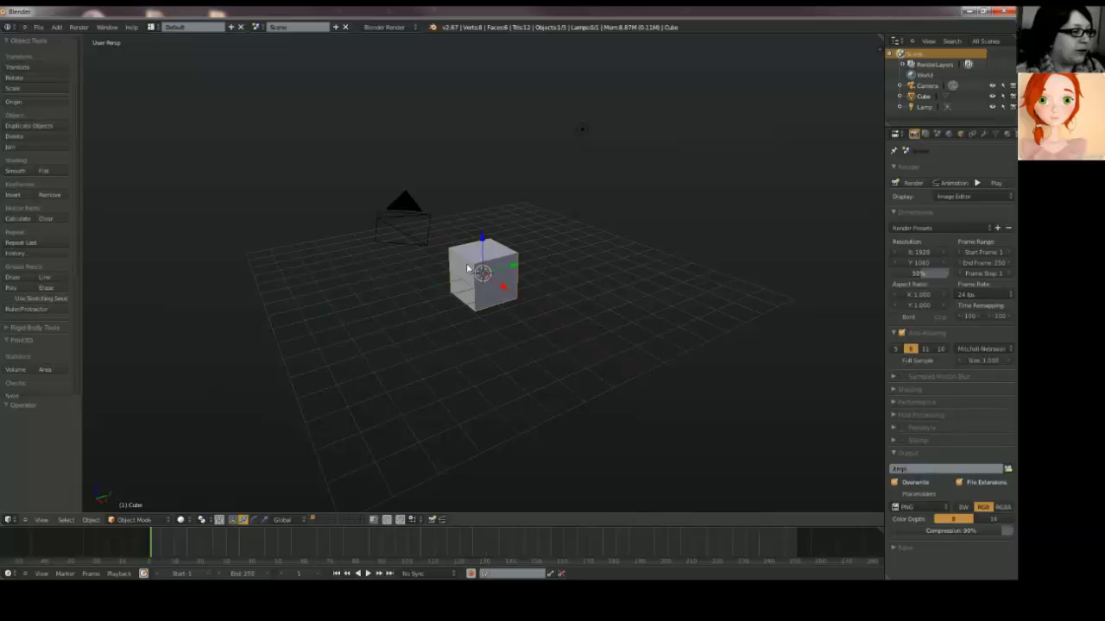
Step: Delete the default cube from the scene
middle_drag(467, 270, 505, 263)
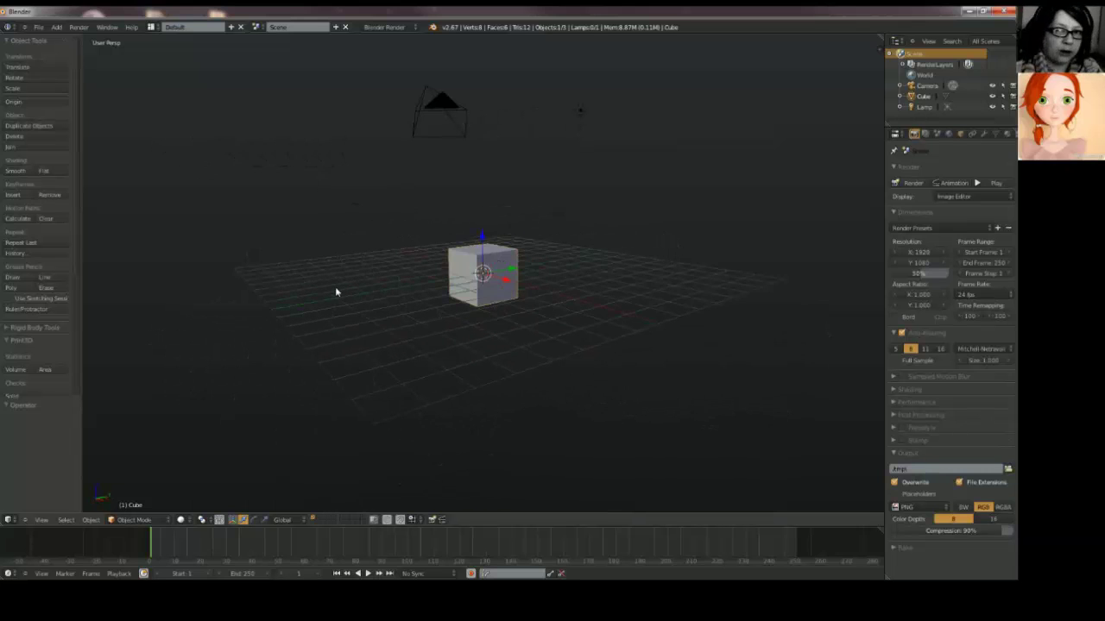
scroll(492, 338, up, 3)
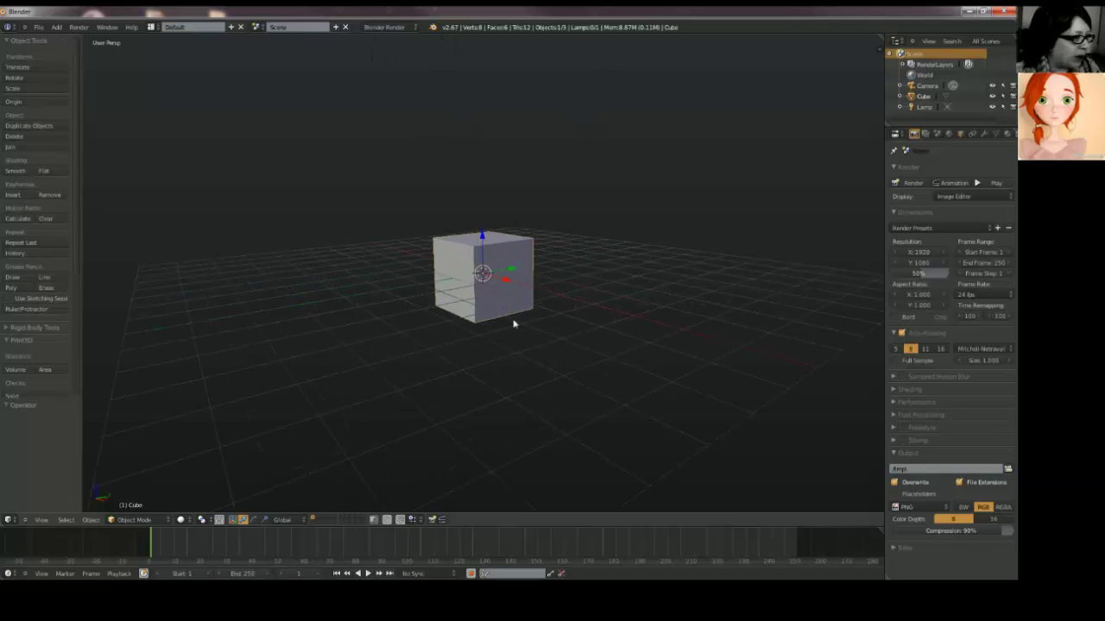
scroll(518, 335, down, 2)
key(x)
click(511, 335)
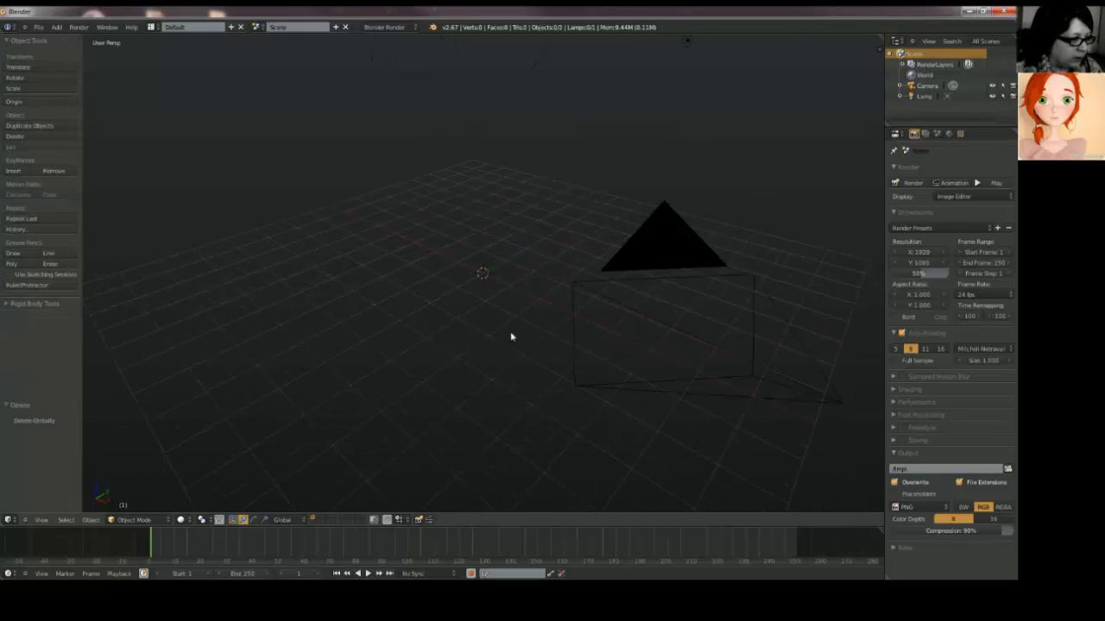
Step: Add a Monkey mesh and raise it about 2.24 units along the Z axis
key(shift+a)
mouse_move(509, 334)
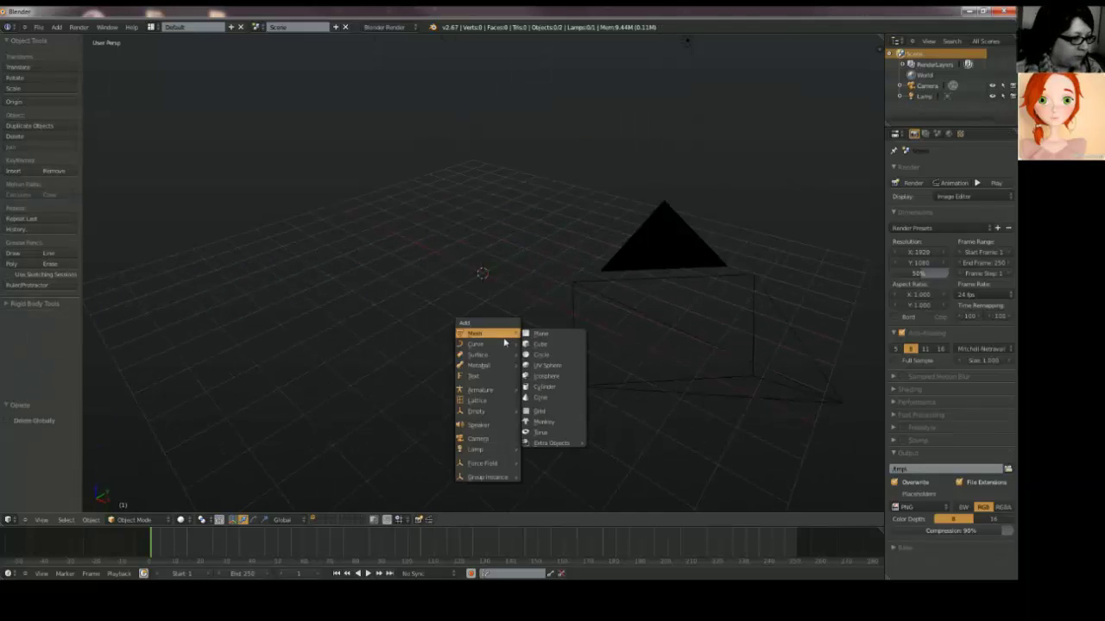
click(557, 421)
middle_drag(558, 417, 560, 314)
key(g)
key(z)
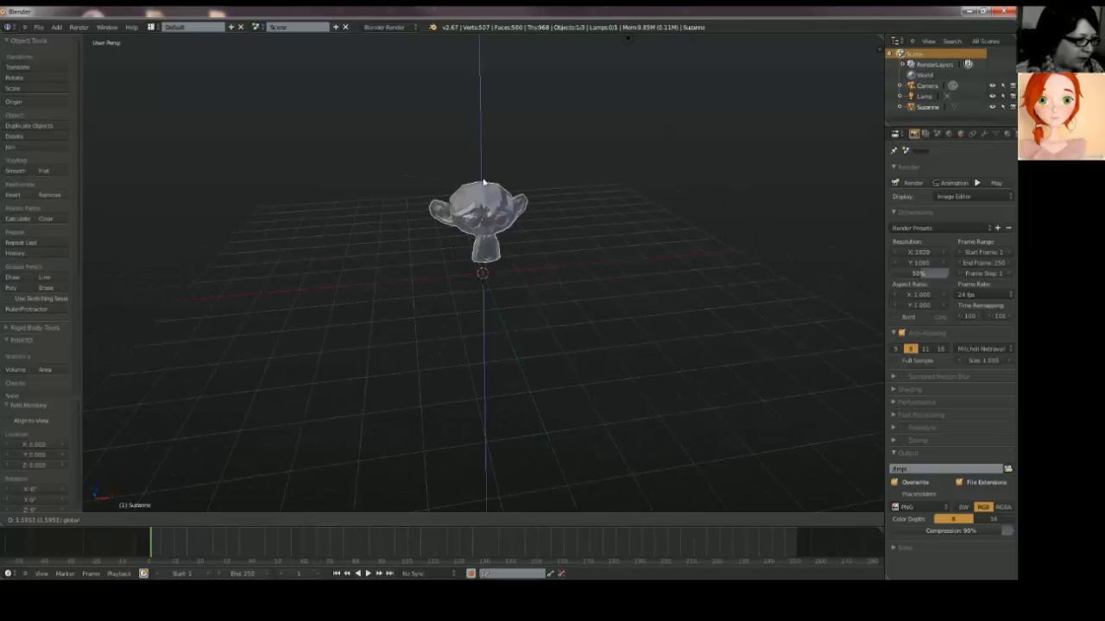
click(484, 173)
Step: Rotate the monkey slightly about the X axis
middle_drag(484, 173, 572, 250)
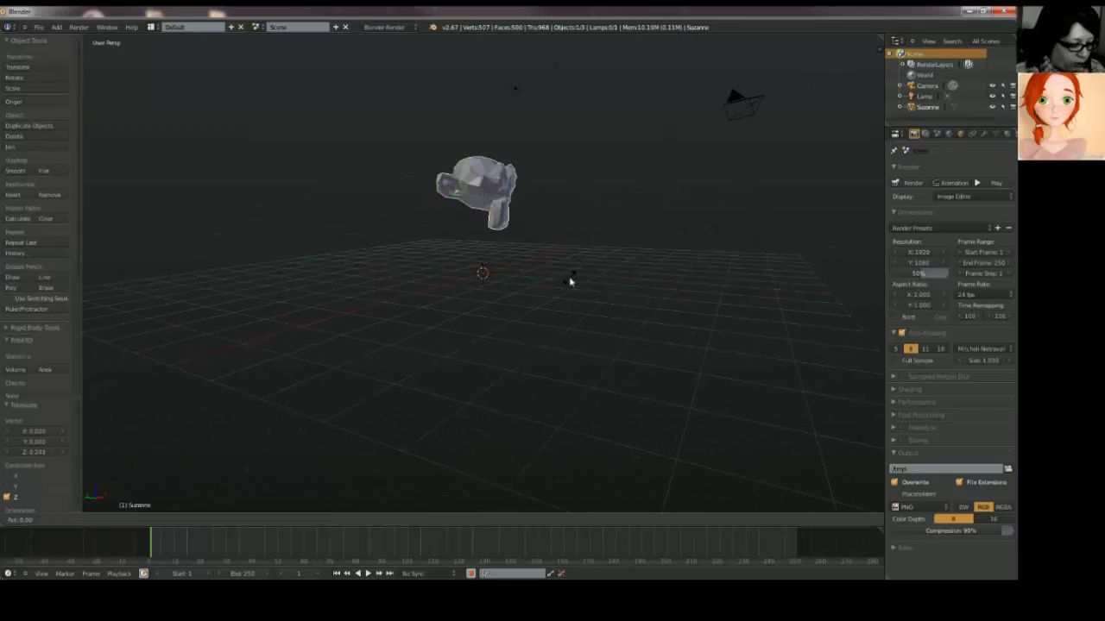
key(x)
click(545, 242)
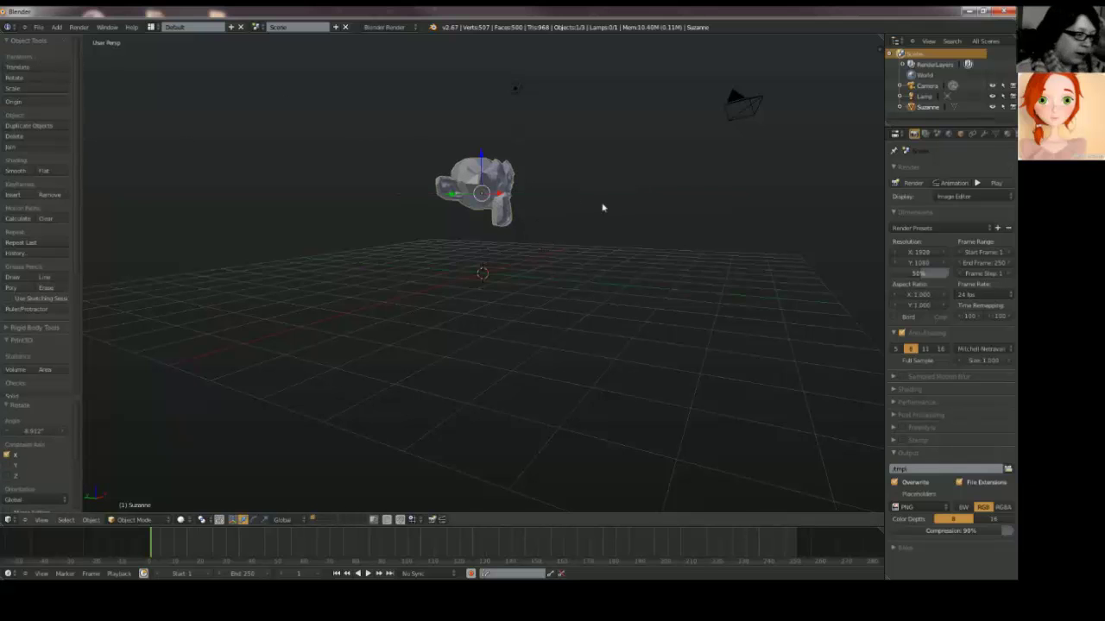
Step: Delete the monkey from the scene and close Blender
click(38, 27)
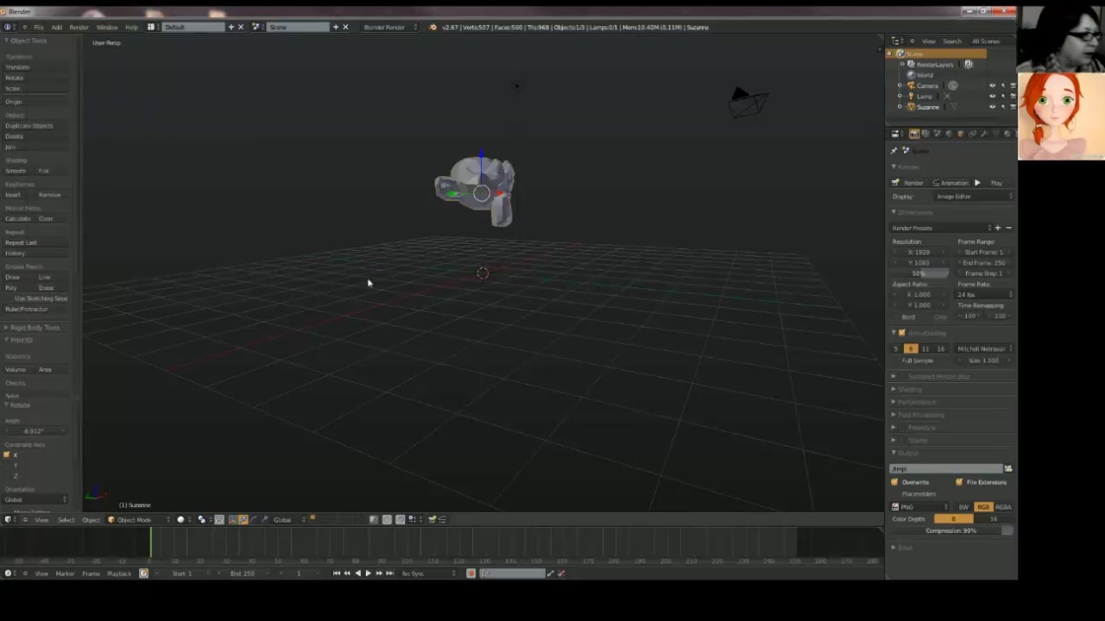
middle_drag(369, 283, 606, 198)
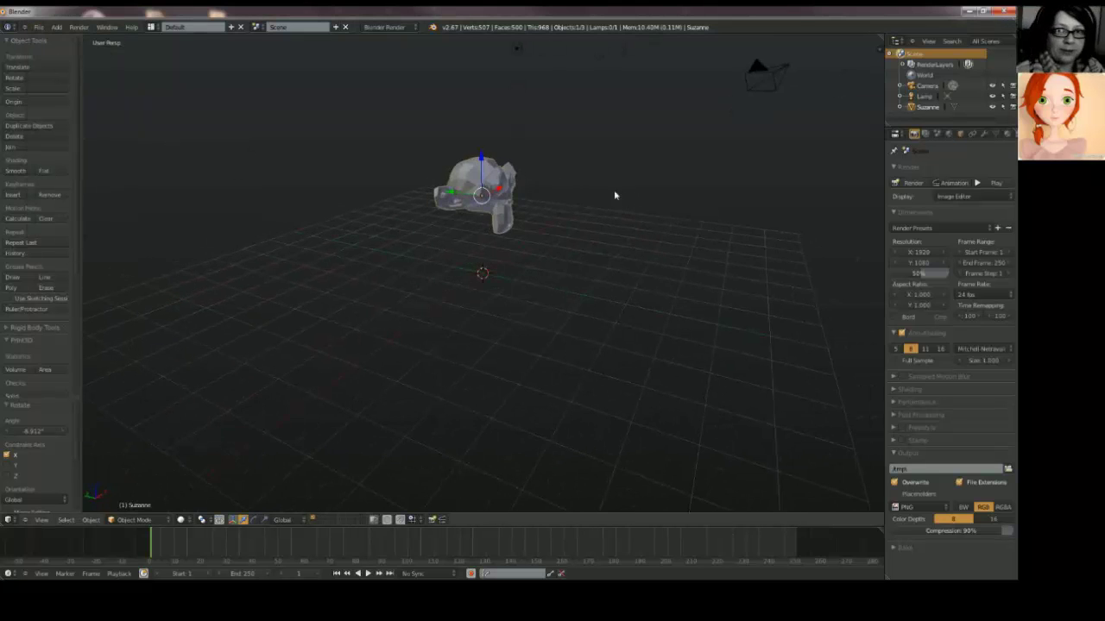
key(x)
click(566, 210)
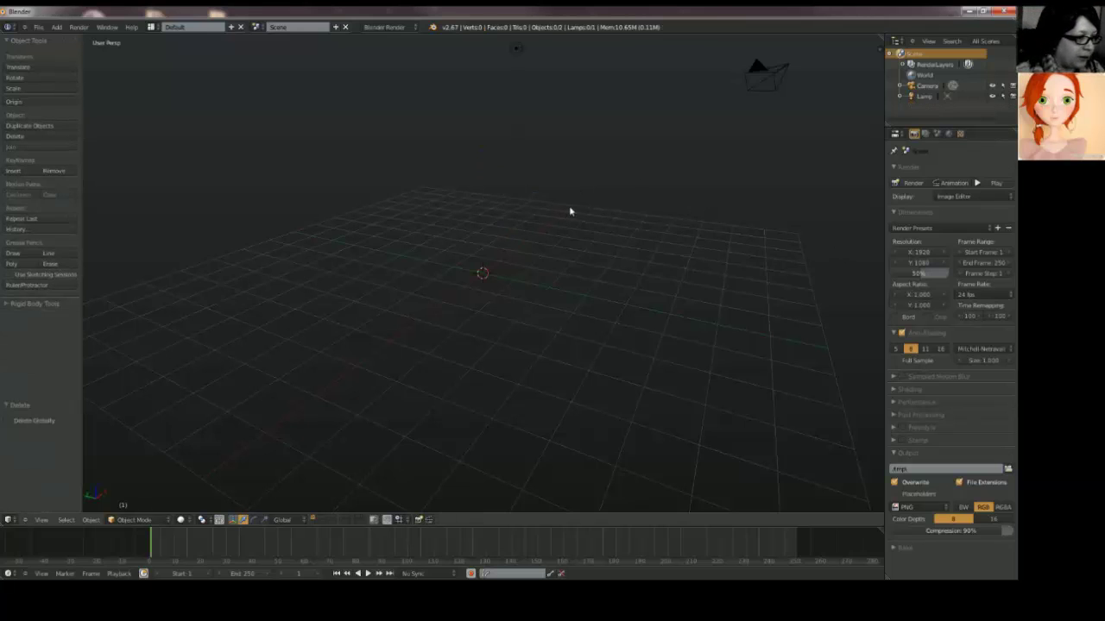
click(1007, 11)
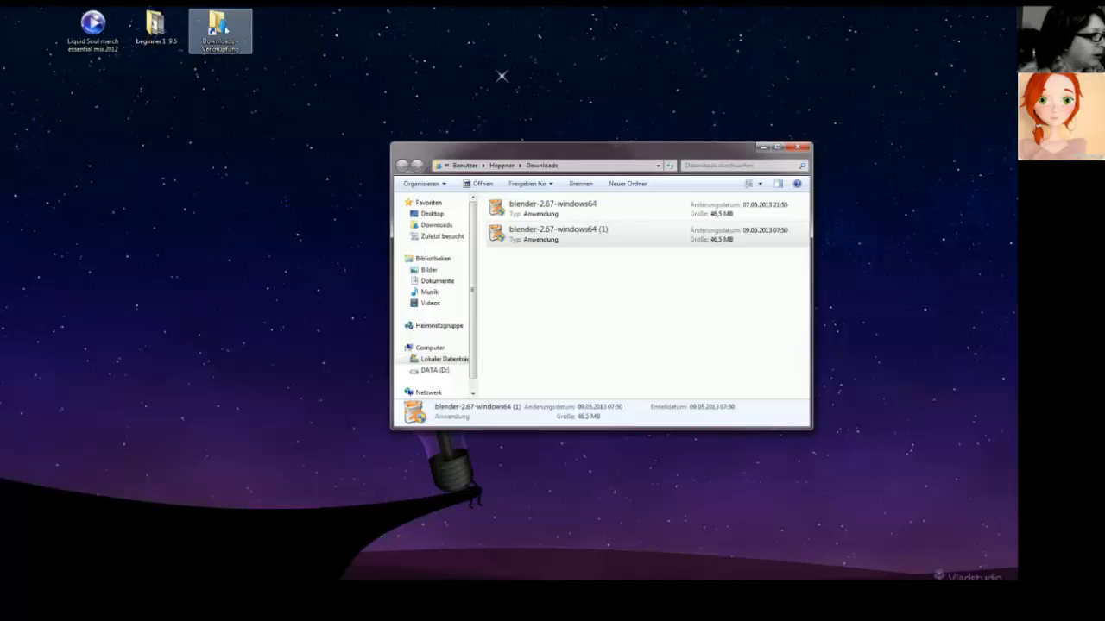
Step: Open the giraffe Blender file from the desktop folder beginner1 9.5, maximise its window and slightly widen the 3D view
click(161, 31)
double_click(163, 33)
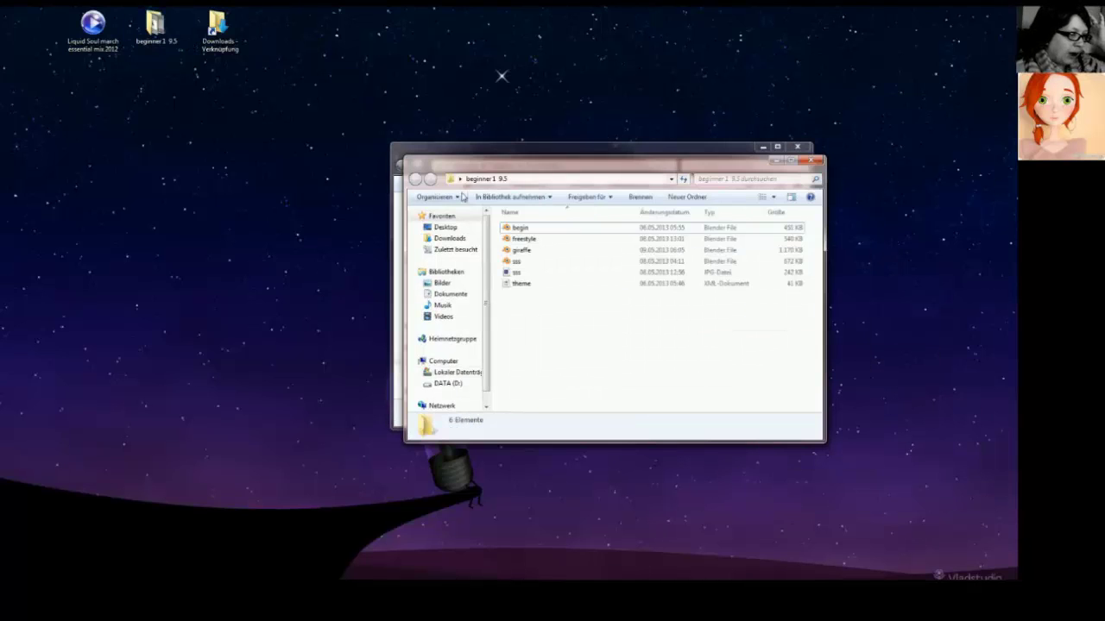
click(555, 251)
double_click(574, 250)
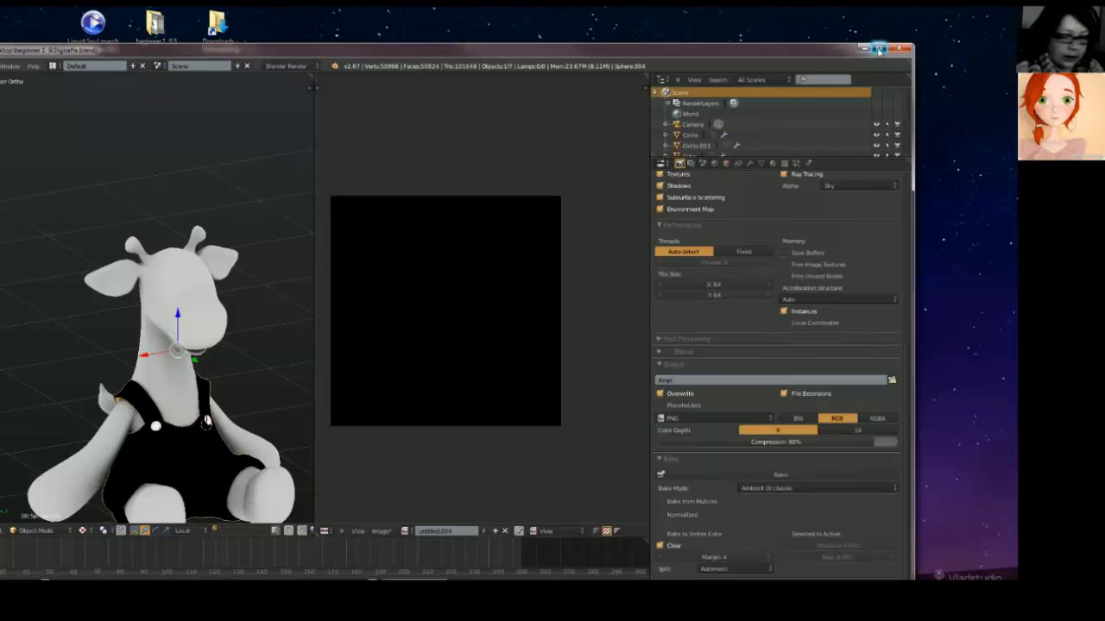
click(879, 48)
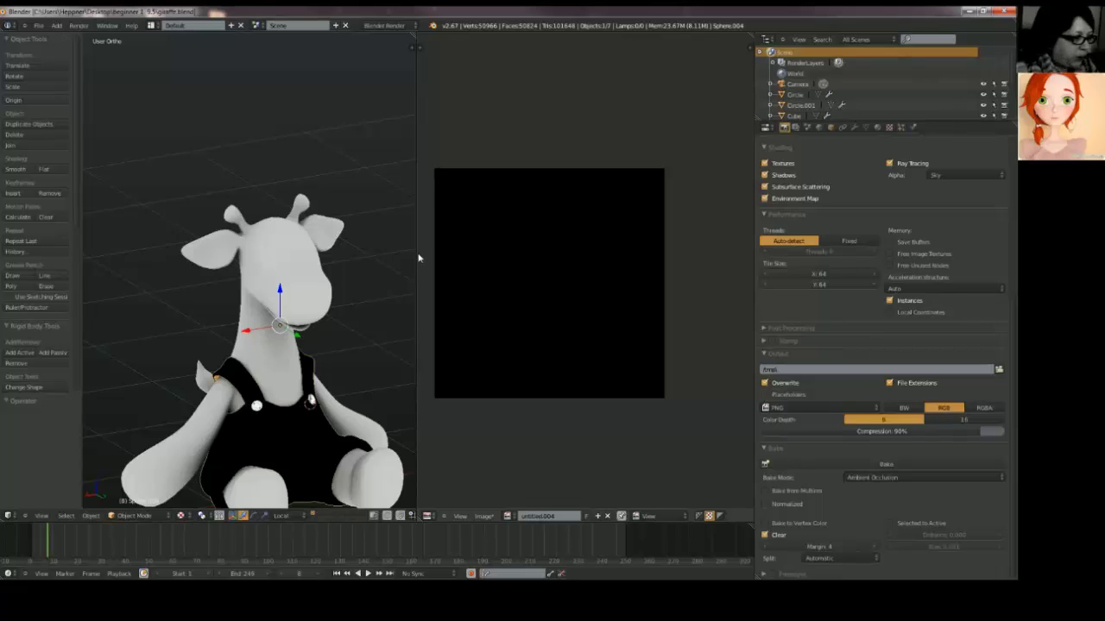
drag(418, 257, 446, 264)
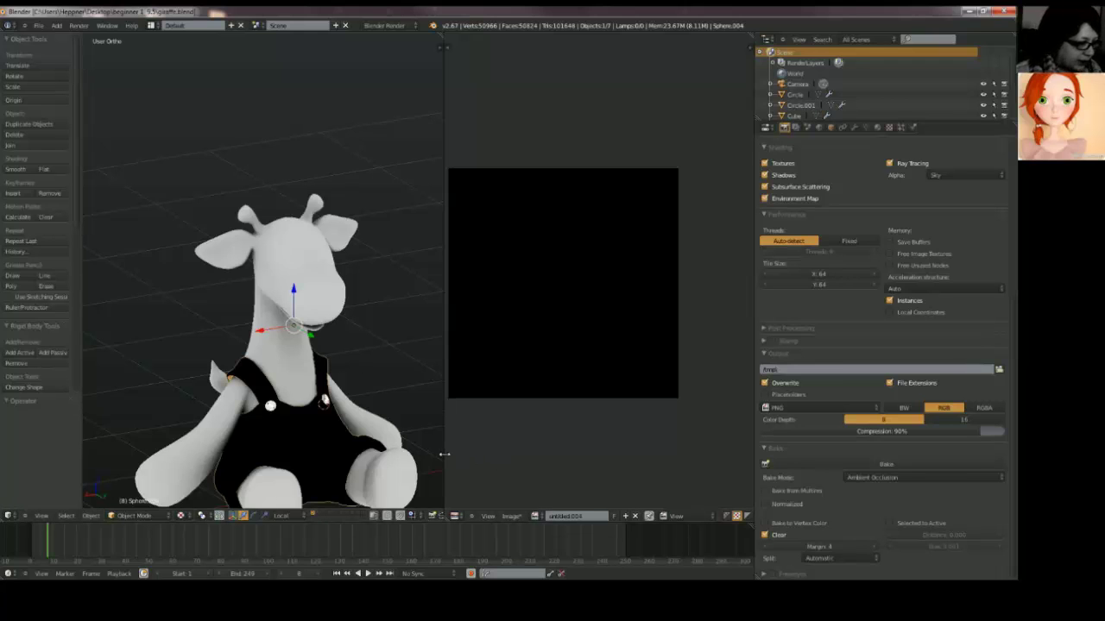
Step: Examine the giraffe's neck and overalls up close and look through the available render engines
shift+middle_drag(334, 366, 345, 282)
scroll(345, 283, up, 4)
middle_drag(329, 396, 312, 413)
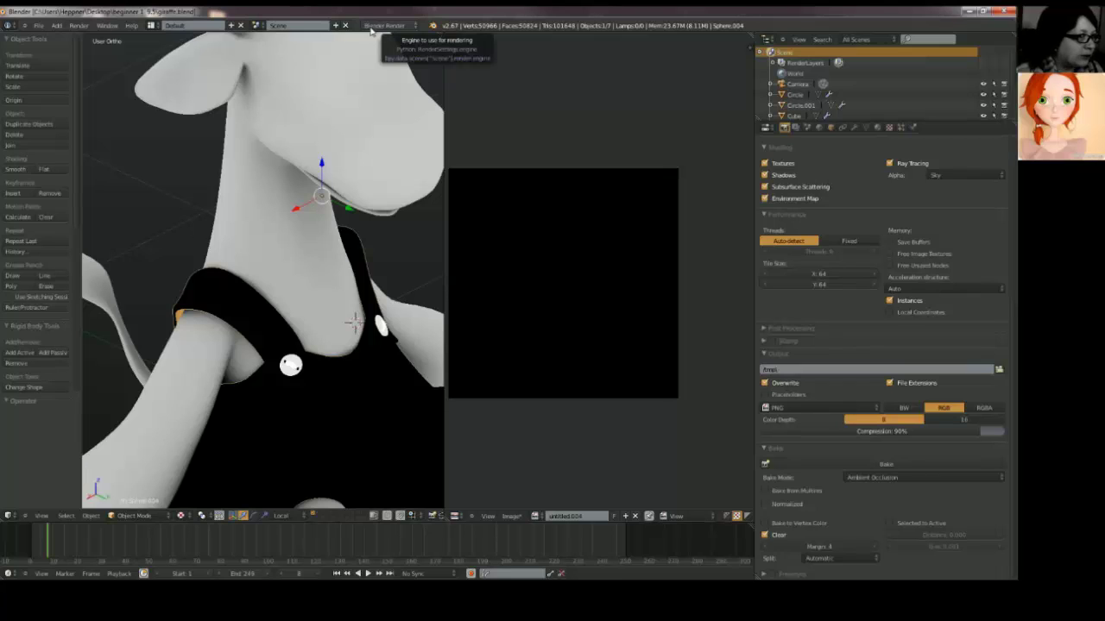
click(375, 27)
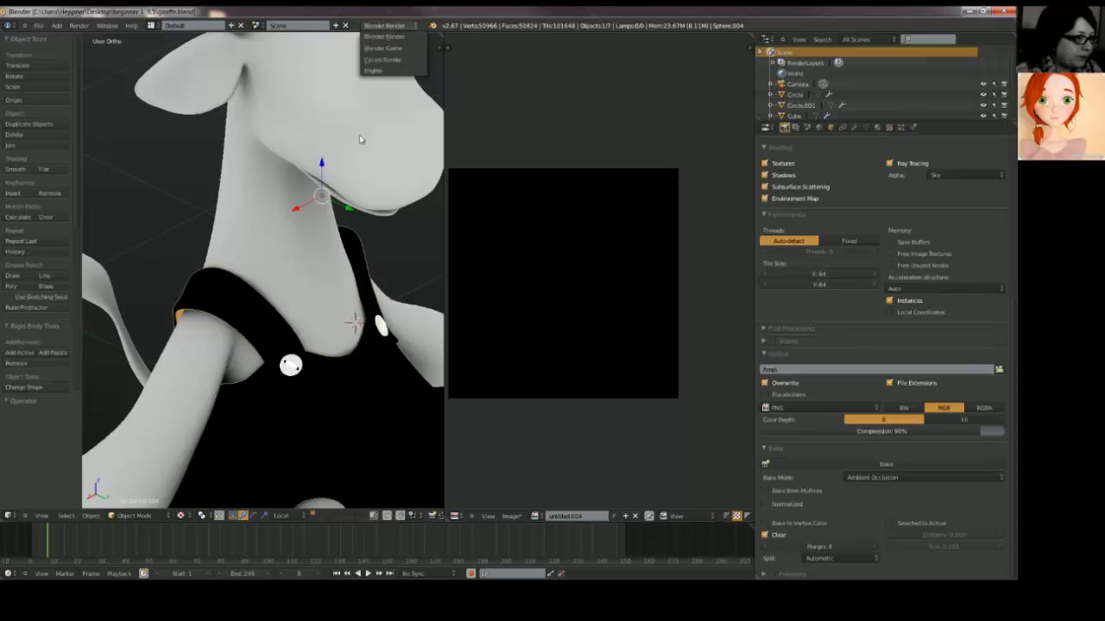
middle_drag(308, 251, 275, 389)
Step: Put the giraffe's overalls into Edit Mode and examine their mesh, seams and UV layout from several angles
key(Tab)
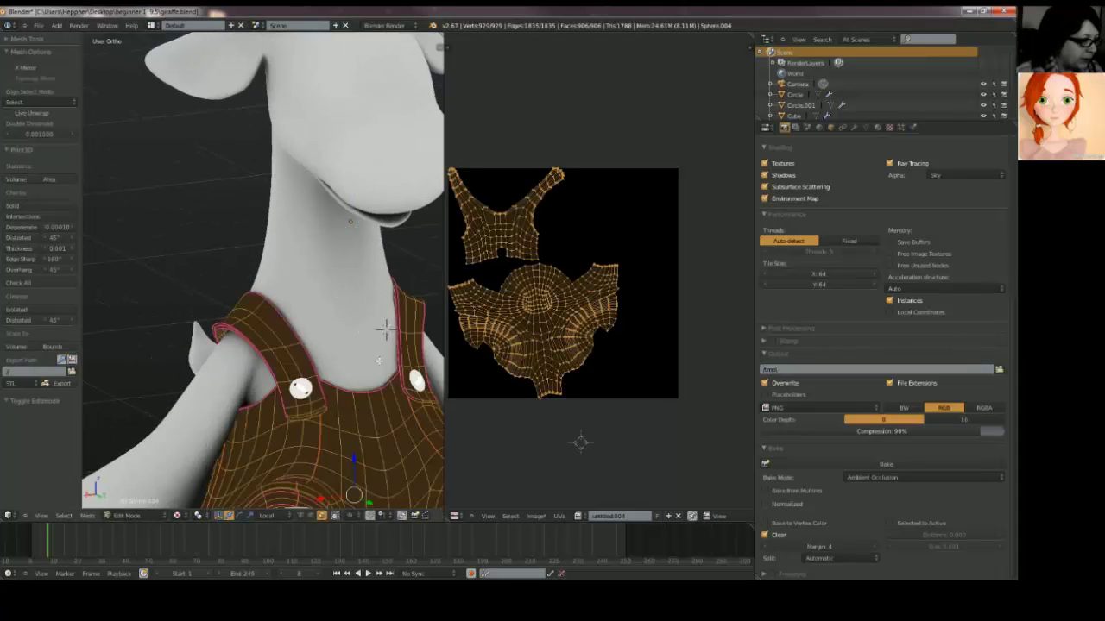
scroll(590, 339, down, 4)
scroll(570, 319, up, 3)
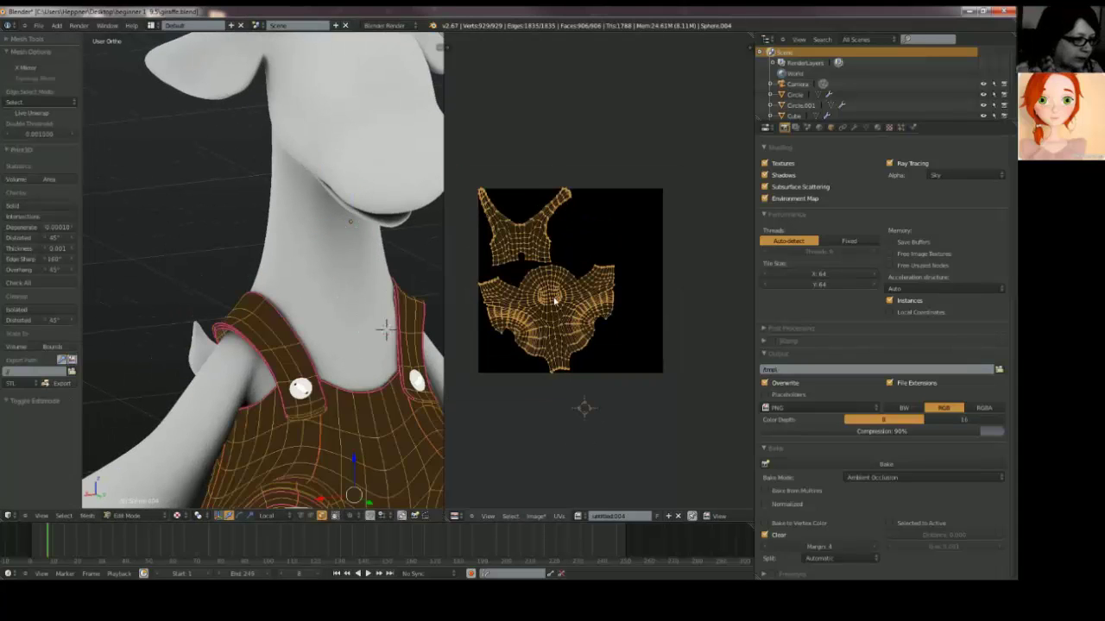
scroll(639, 225, up, 4)
scroll(639, 225, down, 2)
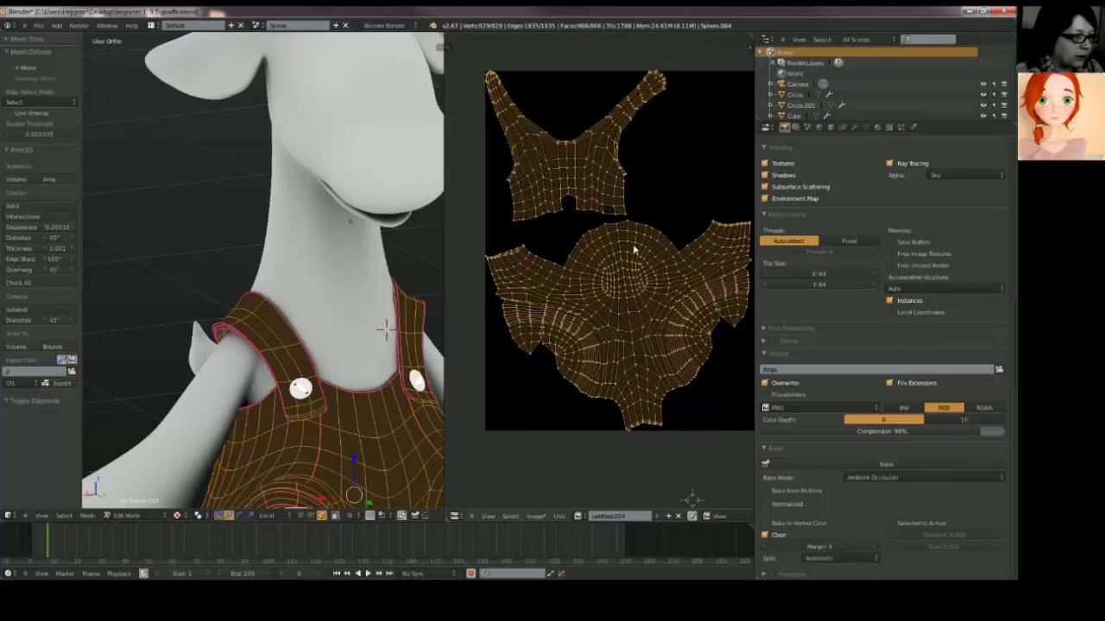
scroll(367, 371, down, 4)
scroll(368, 371, up, 6)
scroll(368, 372, down, 4)
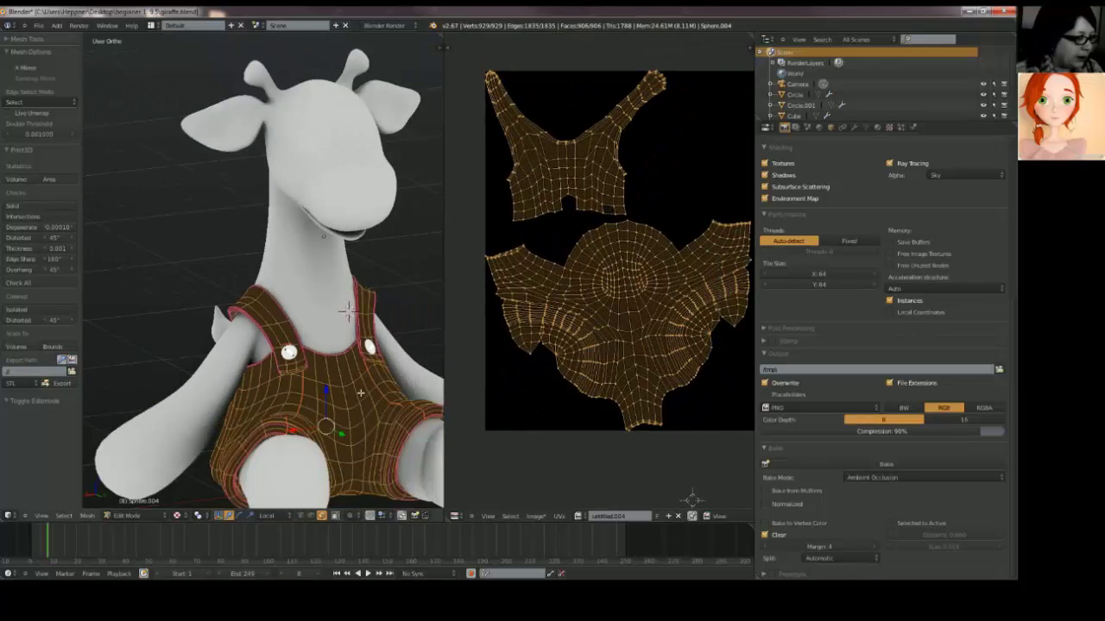
scroll(264, 296, up, 6)
scroll(345, 304, up, 1)
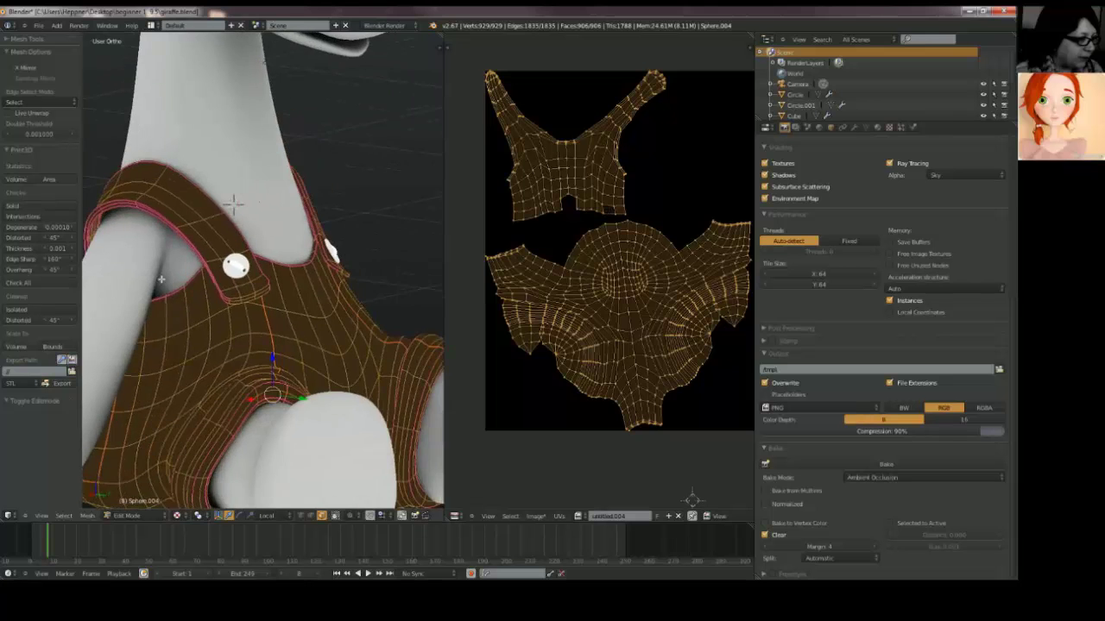
scroll(161, 279, up, 3)
scroll(358, 250, up, 4)
scroll(286, 320, down, 5)
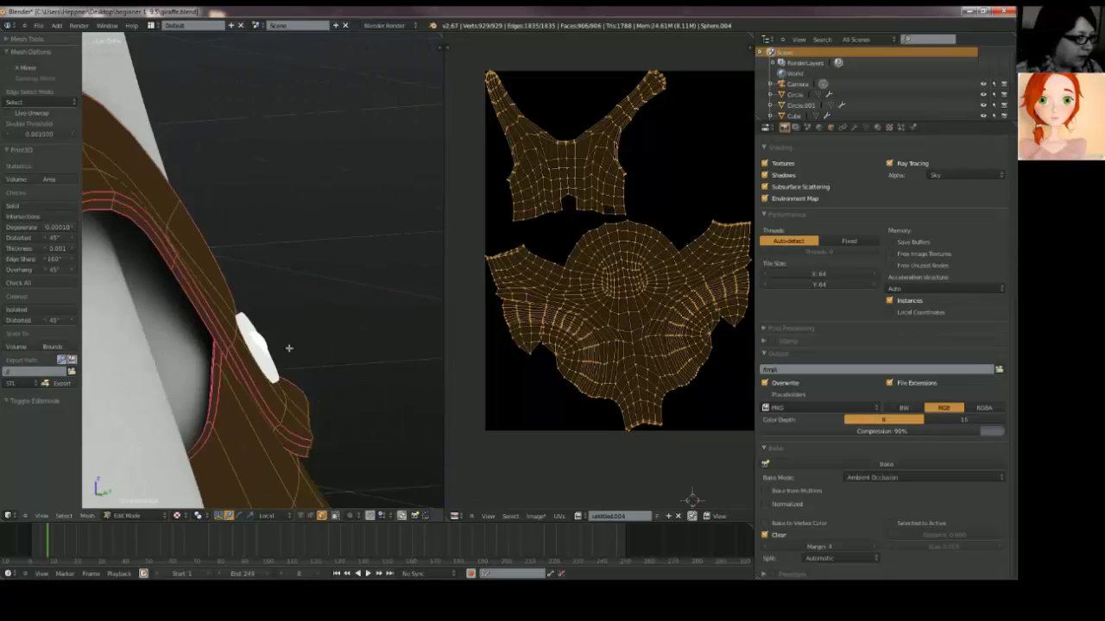
middle_drag(287, 320, 328, 298)
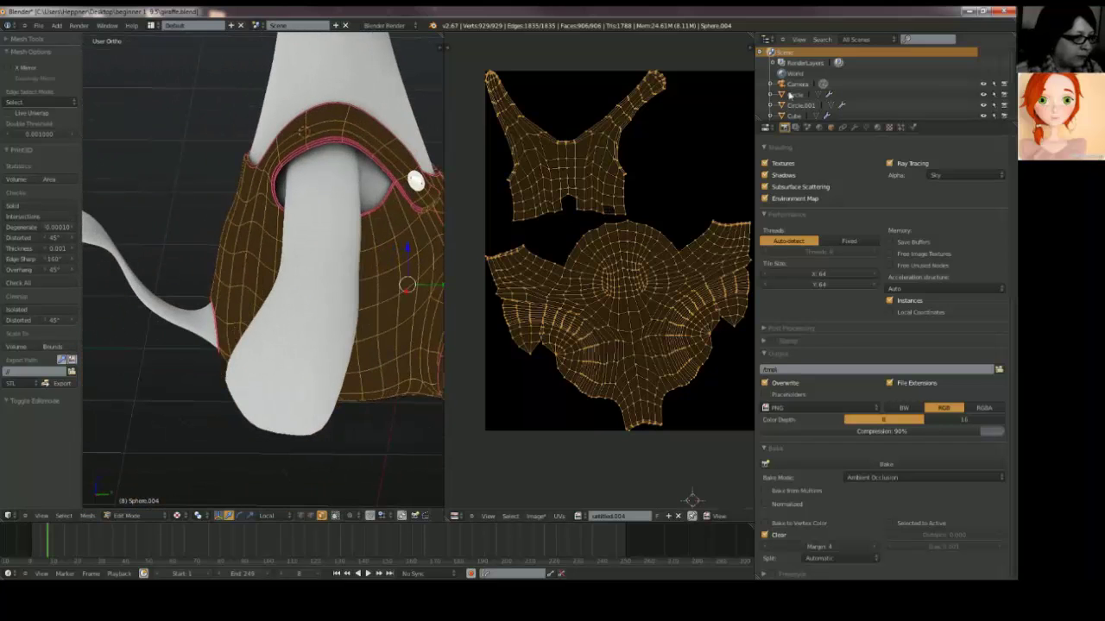
Step: Check the overalls' Subsurf modifier and return to the render settings
click(853, 128)
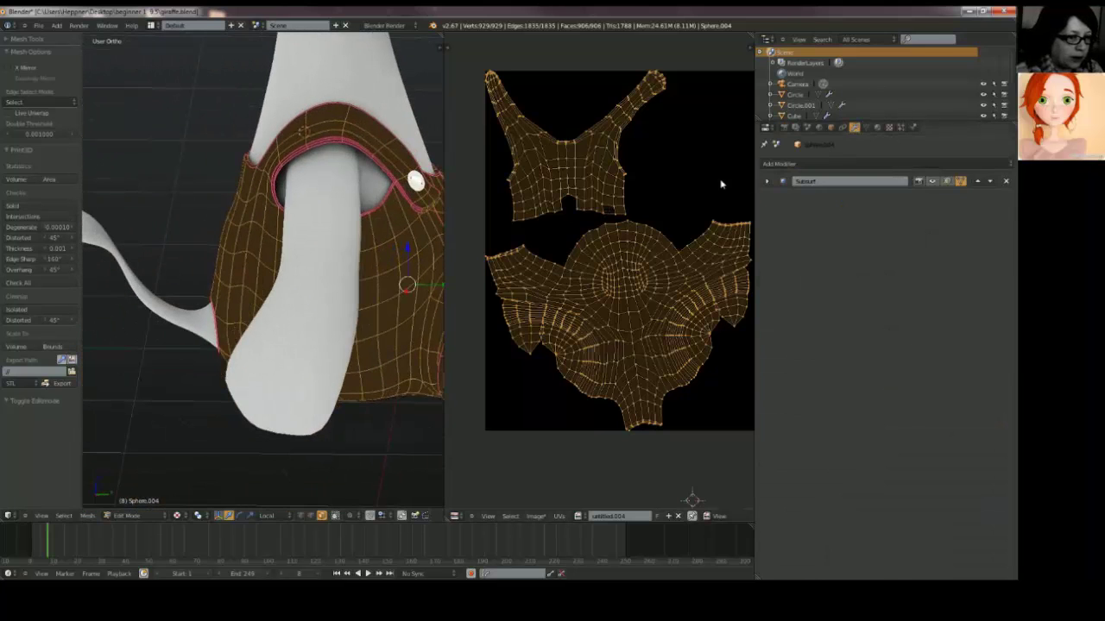
click(766, 182)
click(767, 183)
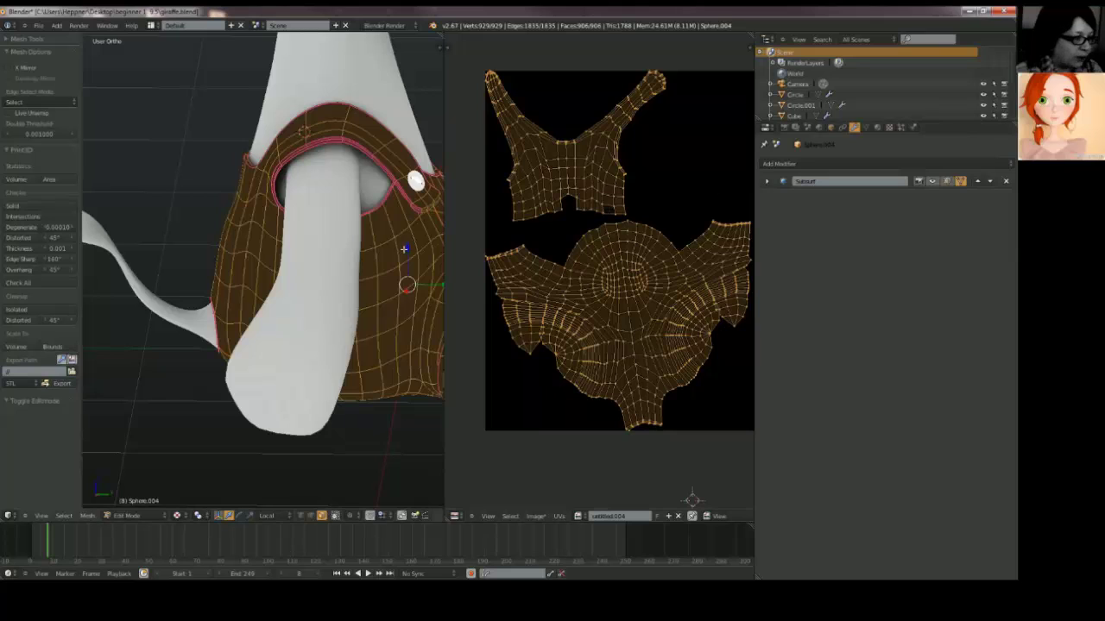
click(784, 128)
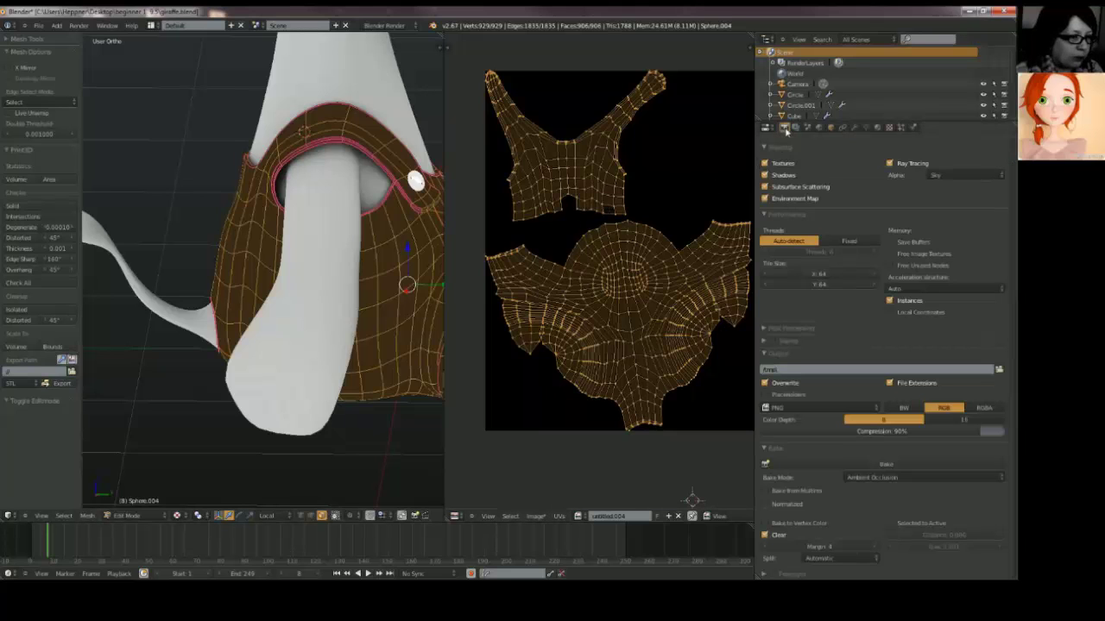
Step: Review the UV image's properties and choose Ambient Occlusion as the bake mode
key(n)
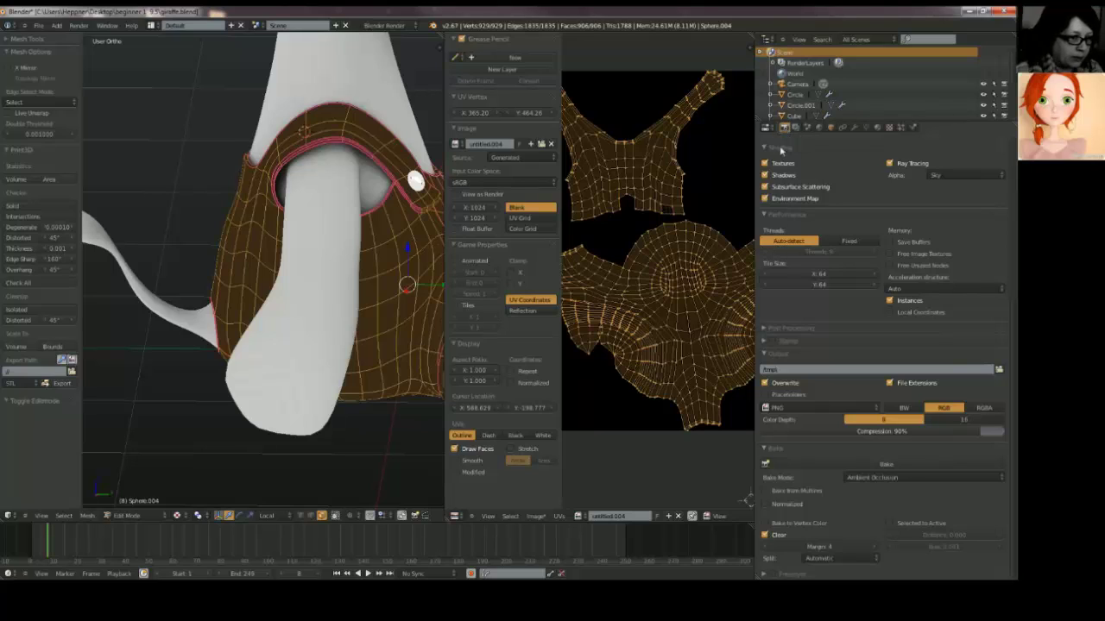
click(868, 478)
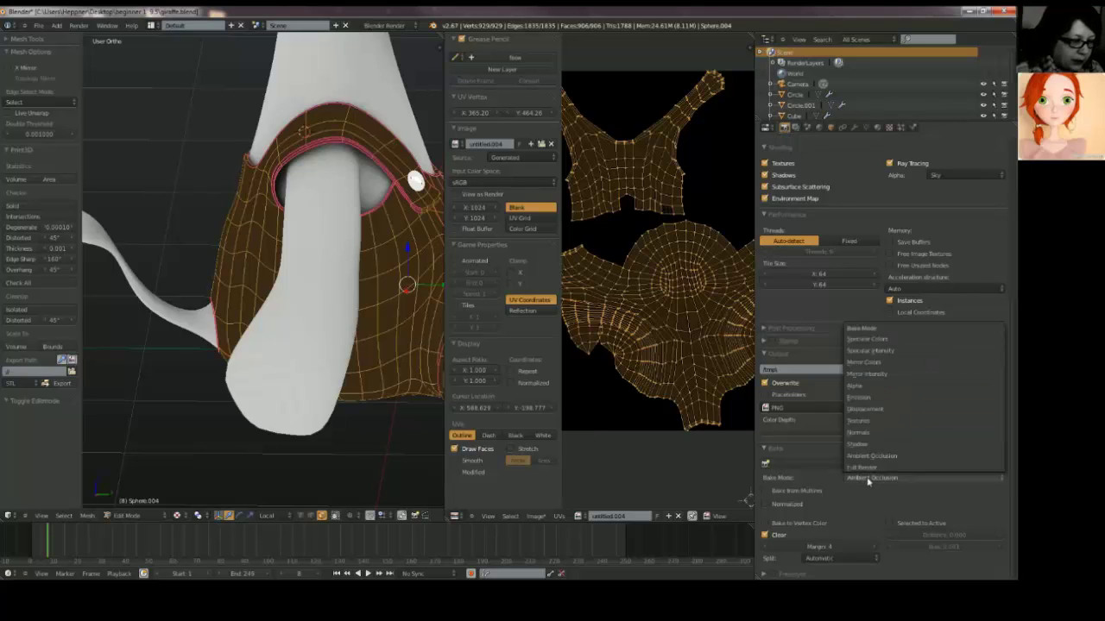
click(886, 455)
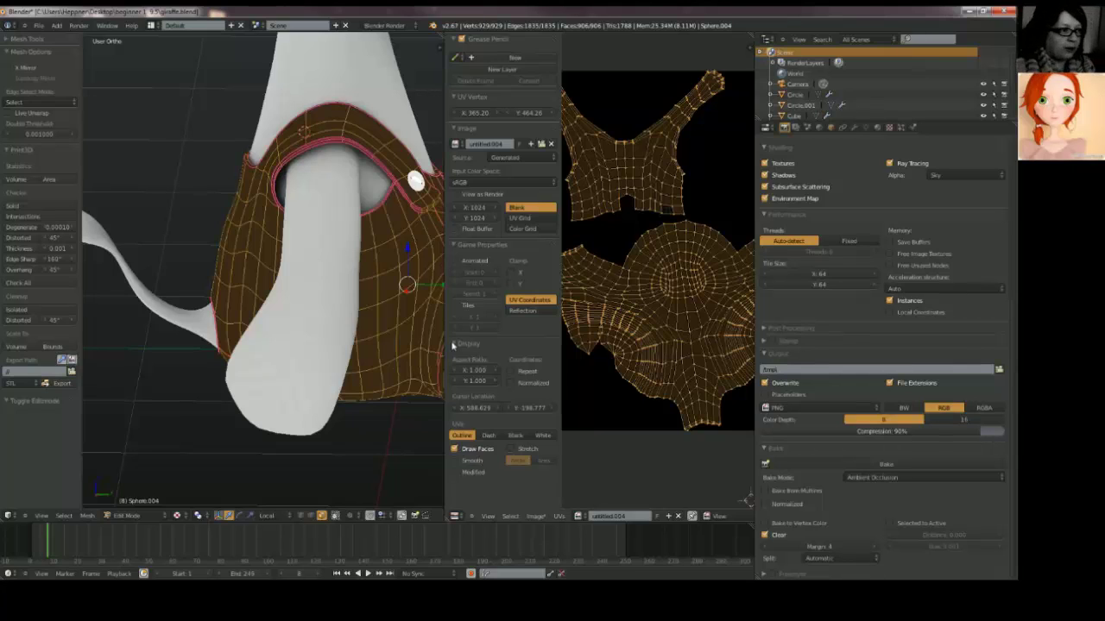
key(n)
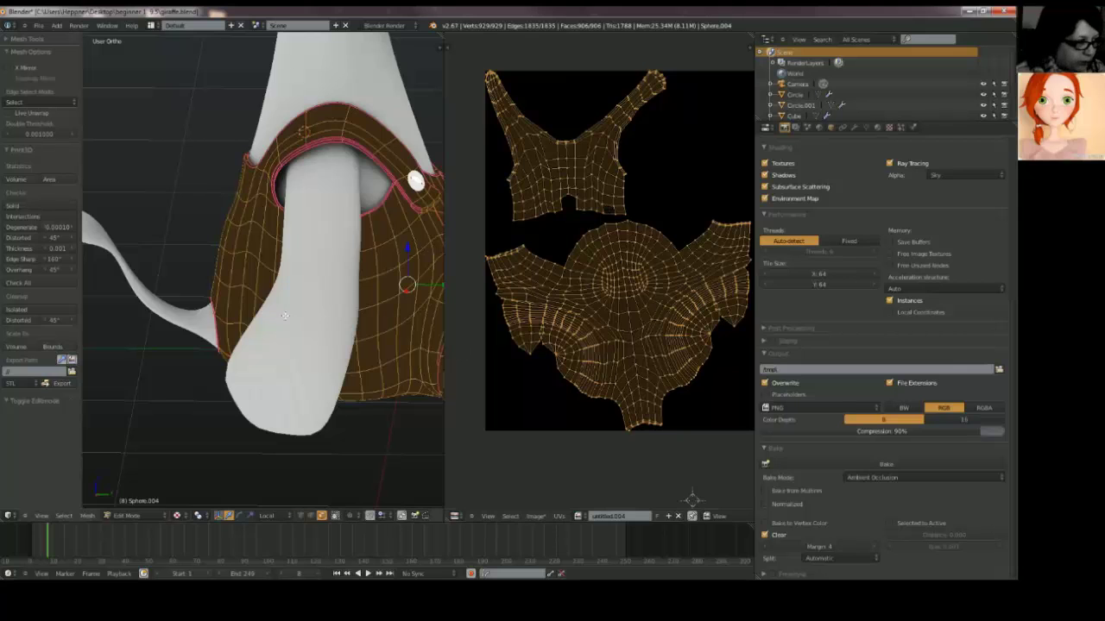
Step: Review the 3D view's display properties in a widened view and bring up the World's ambient occlusion settings
key(n)
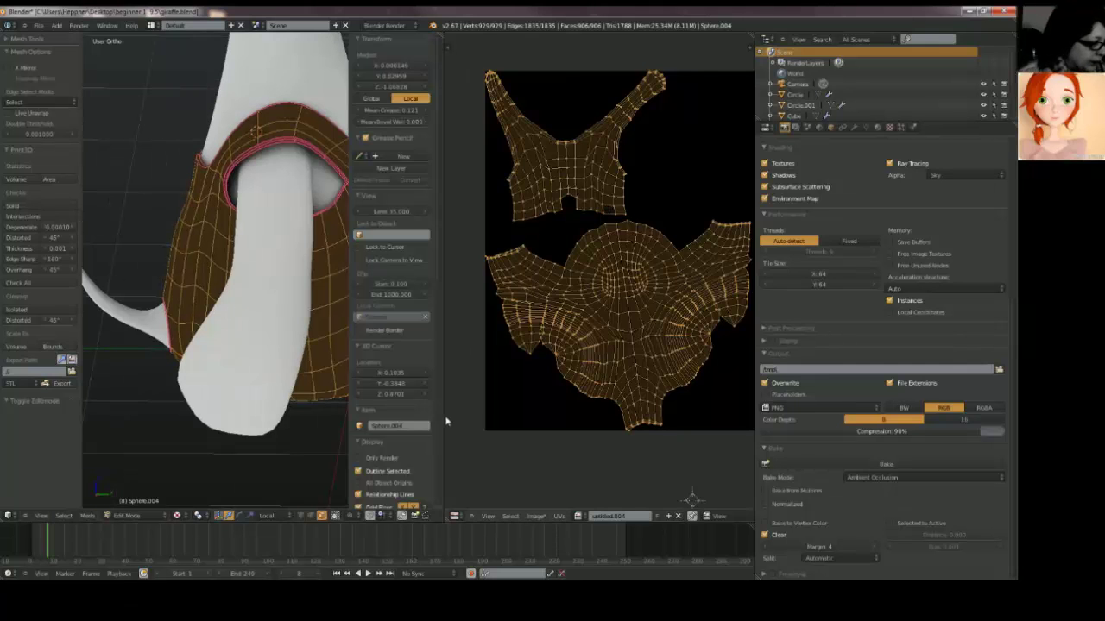
drag(445, 423, 578, 429)
scroll(536, 404, down, 6)
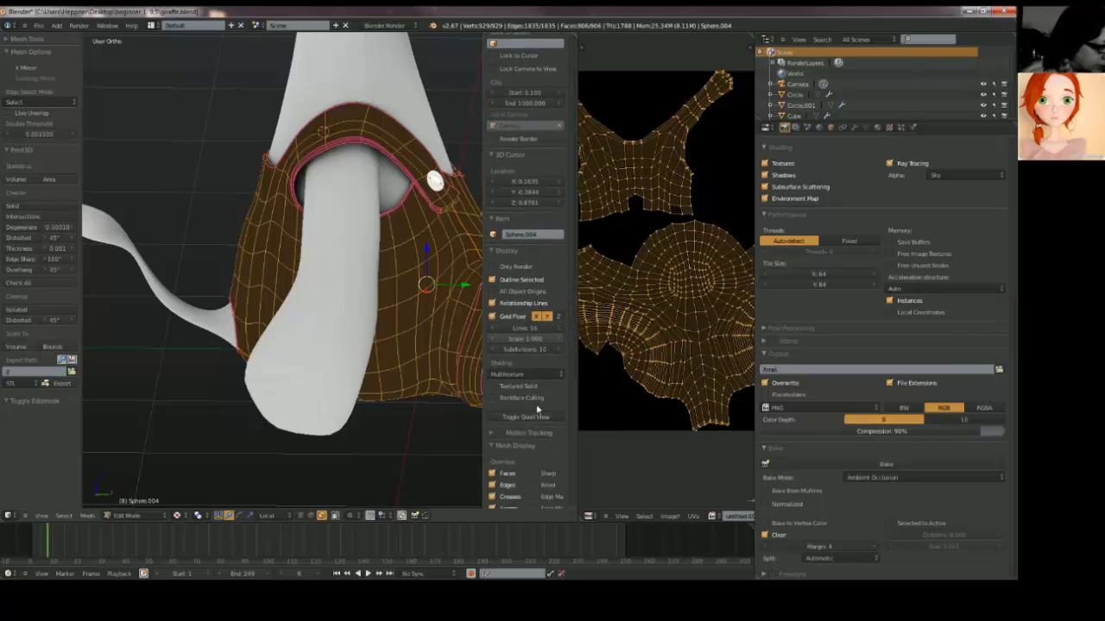
click(818, 128)
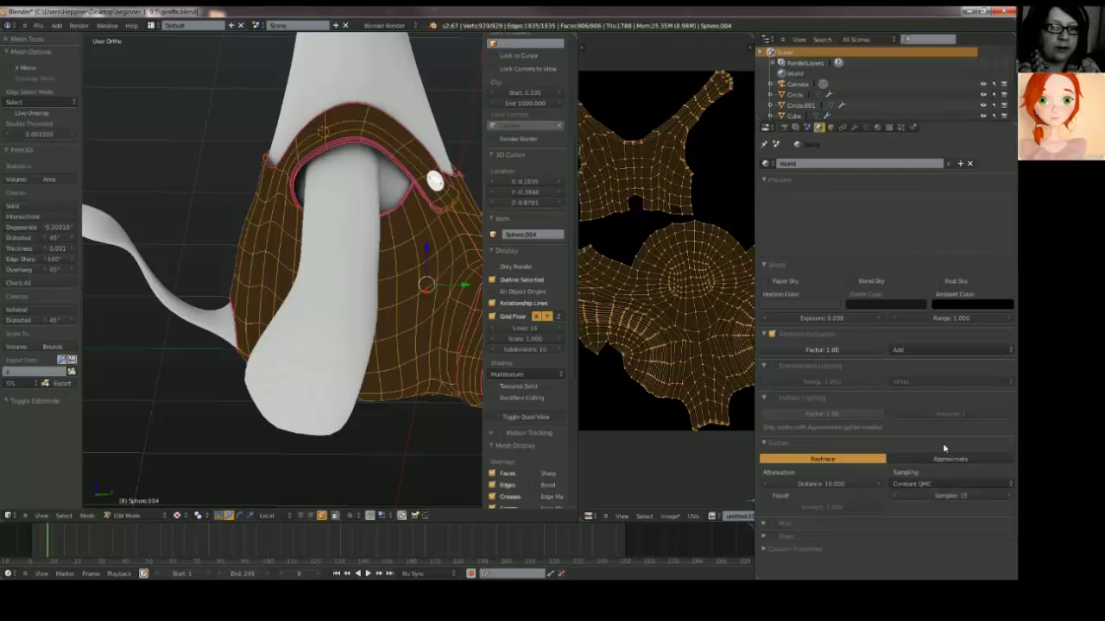
Step: Leave Edit Mode, hide the overalls and select the giraffe's body underneath
middle_drag(285, 276, 336, 348)
key(Tab)
key(h)
scroll(320, 268, up, 3)
right_click(391, 382)
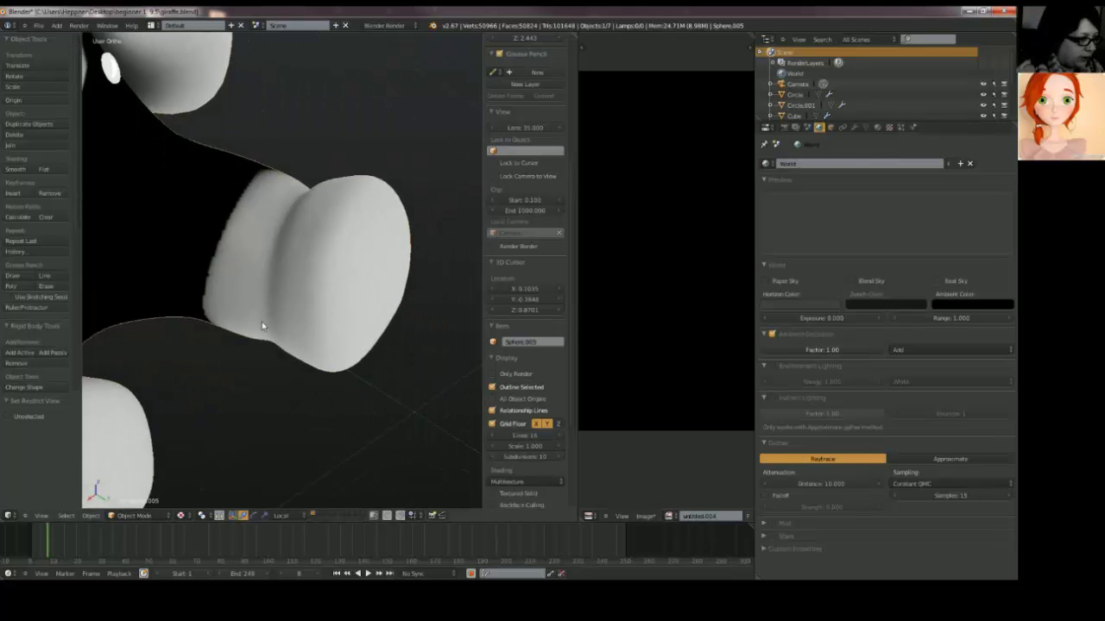
Step: Select the overalls, bake their ambient occlusion to the UV image, and enlarge the image editor to show the bake
key(a)
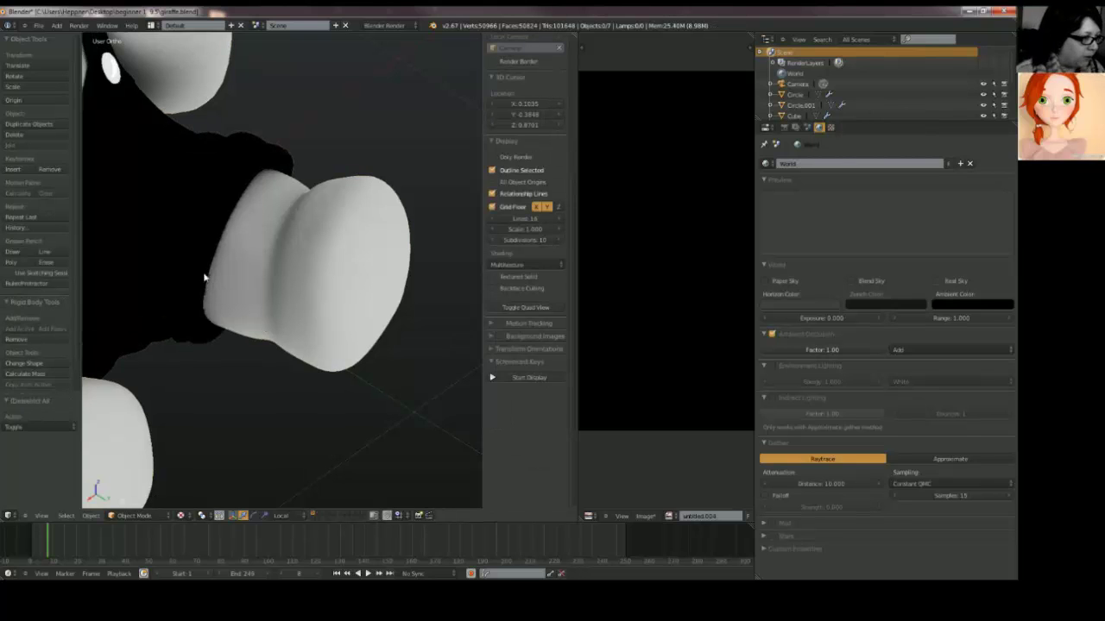
scroll(233, 233, down, 5)
right_click(235, 231)
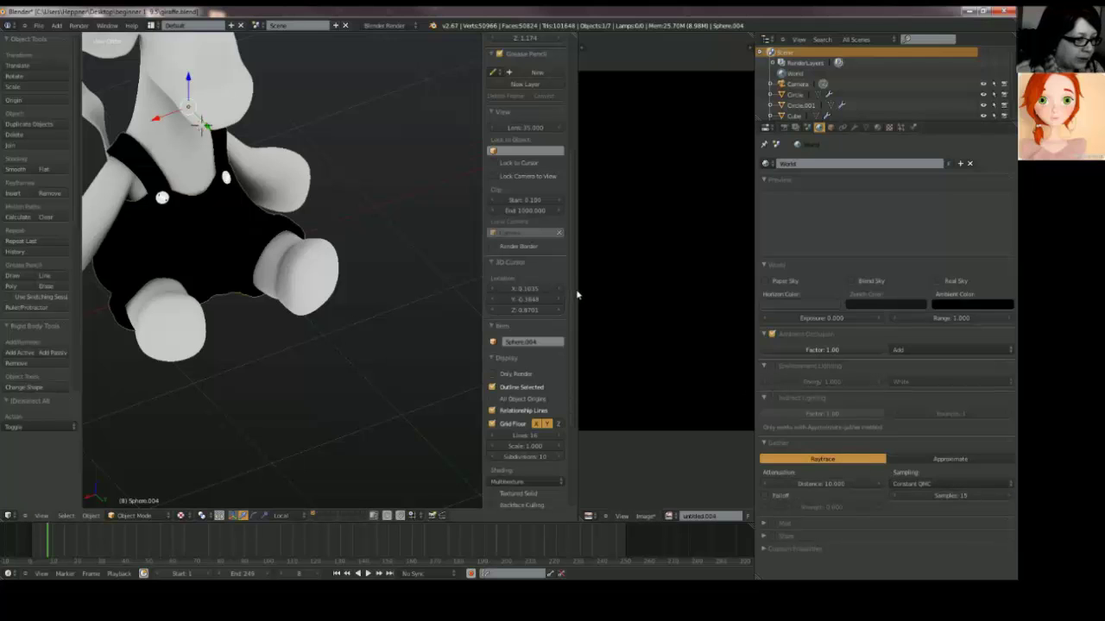
key(n)
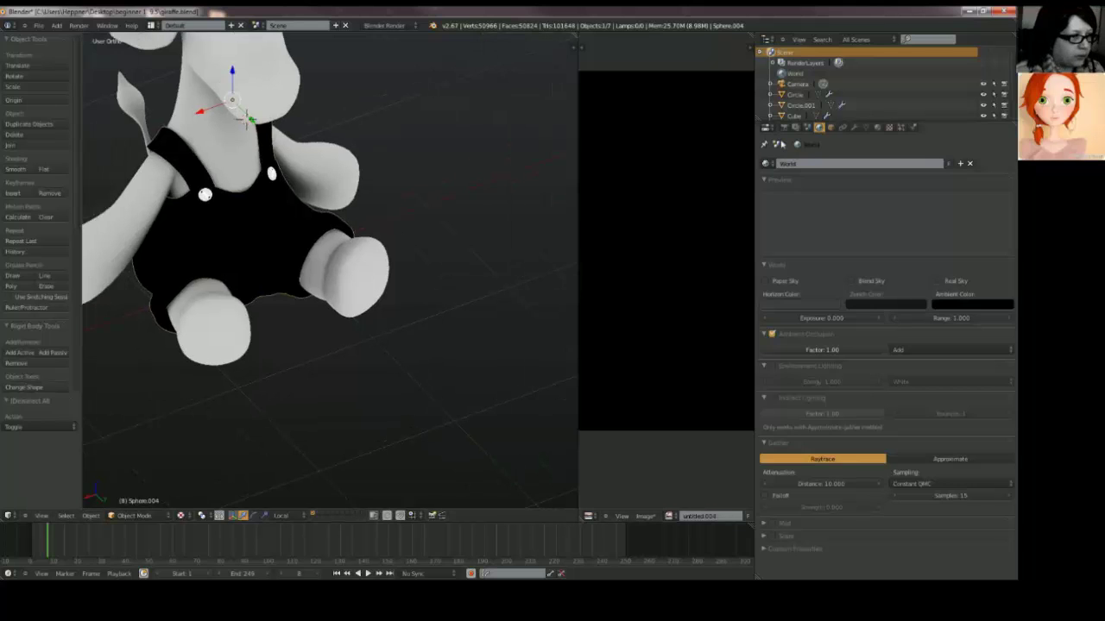
click(783, 128)
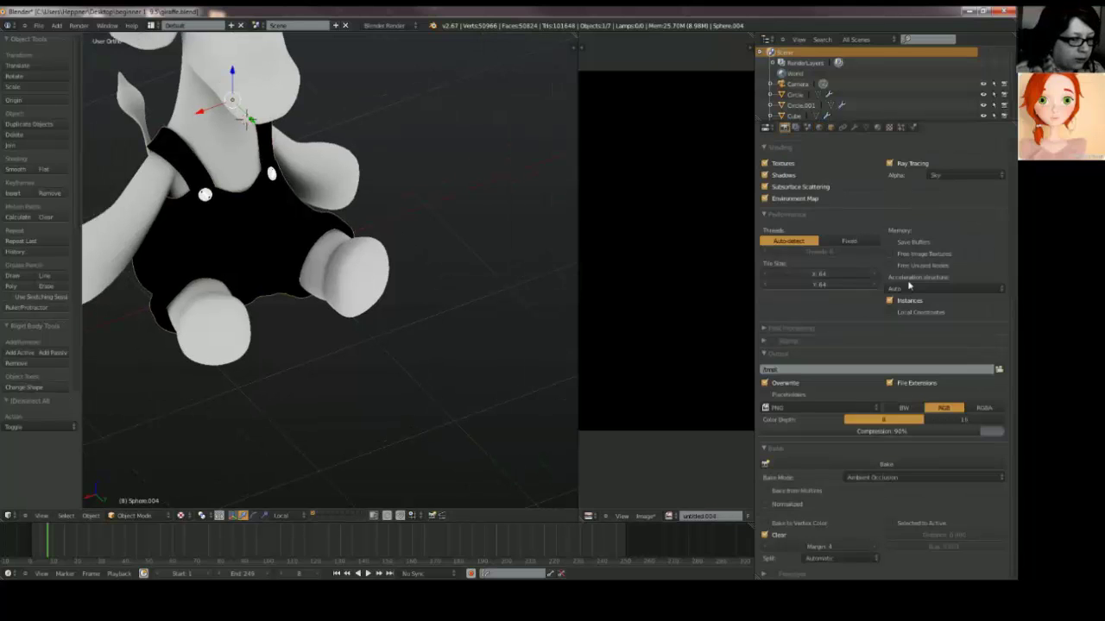
click(889, 465)
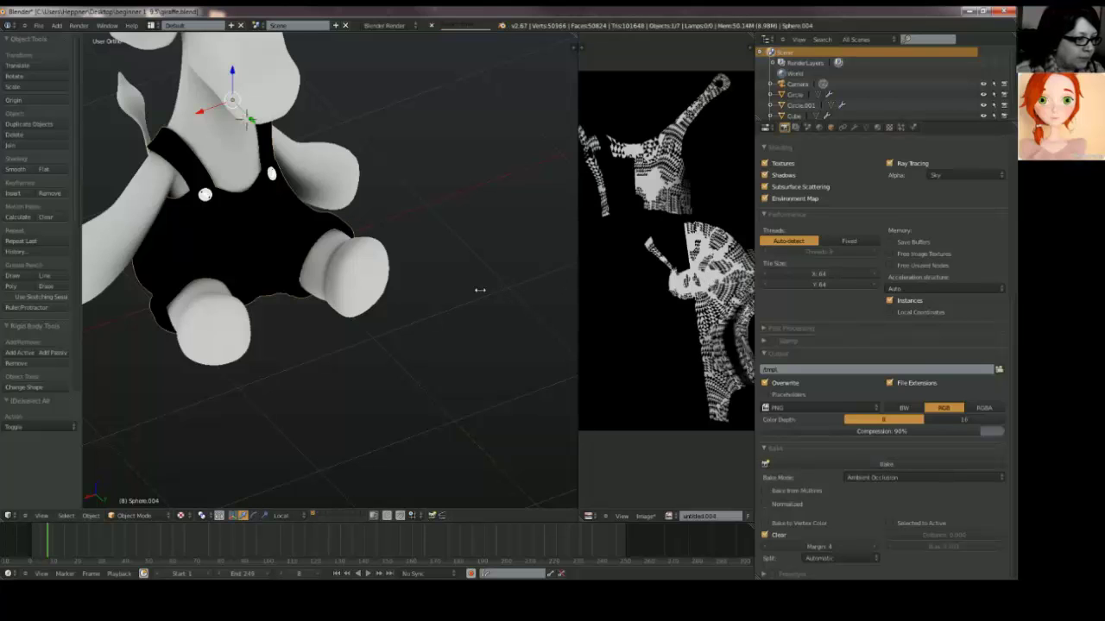
drag(577, 290, 481, 290)
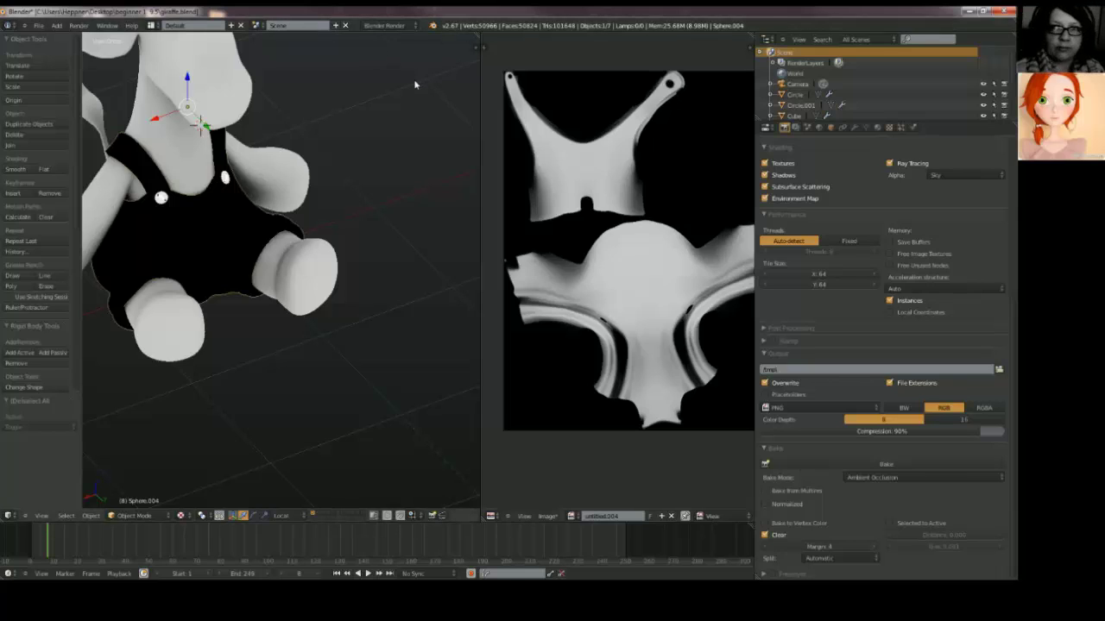
click(409, 26)
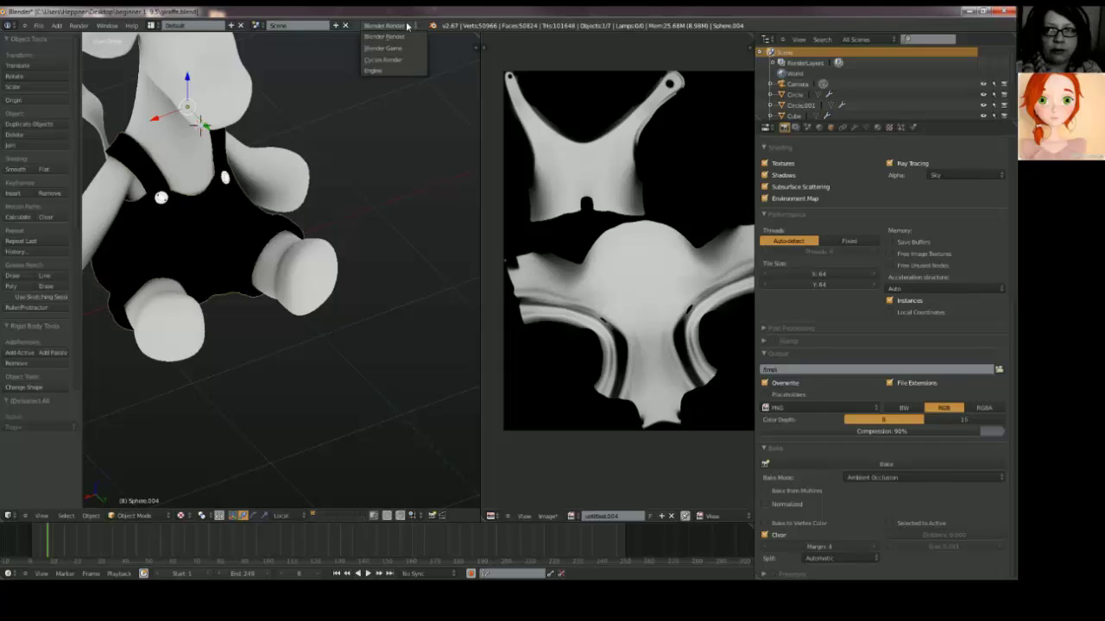
click(404, 25)
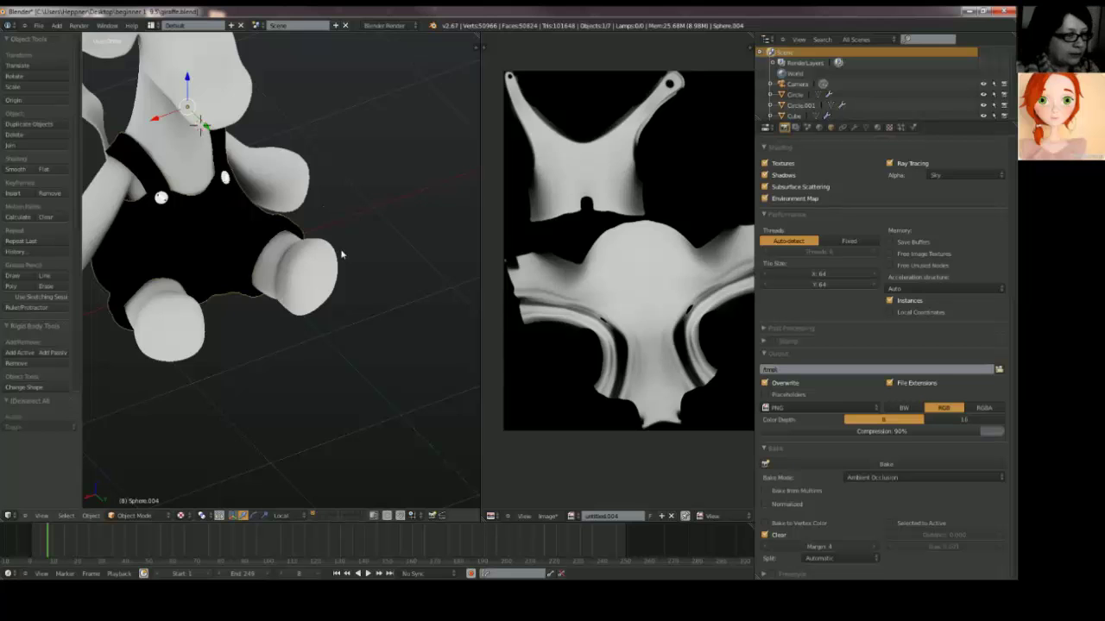
middle_drag(337, 250, 473, 210)
key(KP_5)
middle_drag(285, 254, 223, 262)
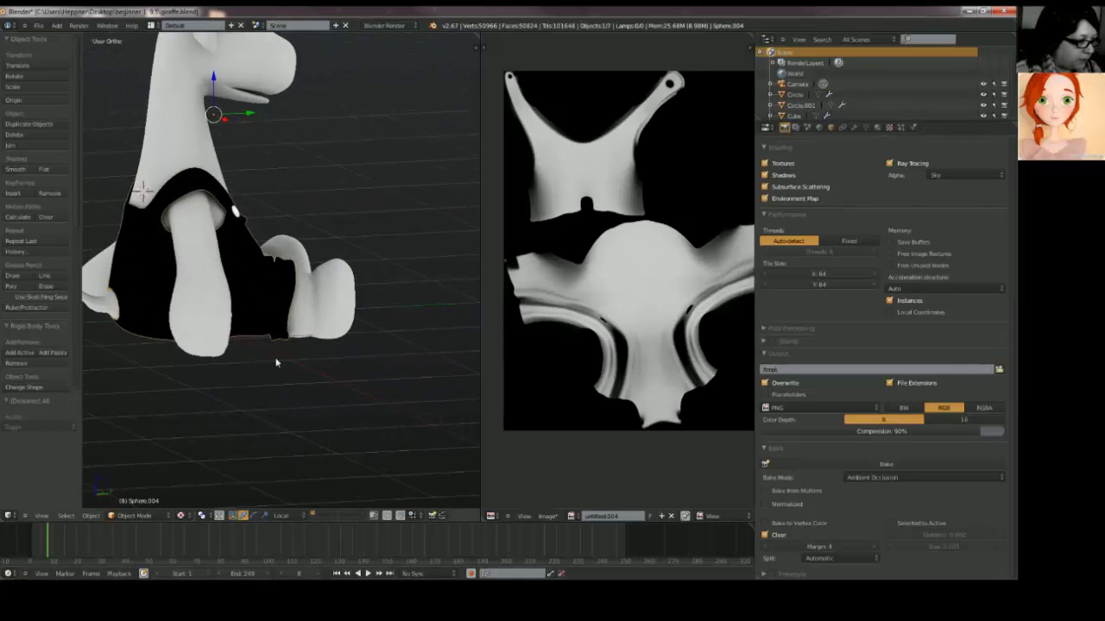
Step: Save the overalls' baked ambient occlusion image as pants_ao.png in the giraffe's project folder
click(547, 516)
click(592, 453)
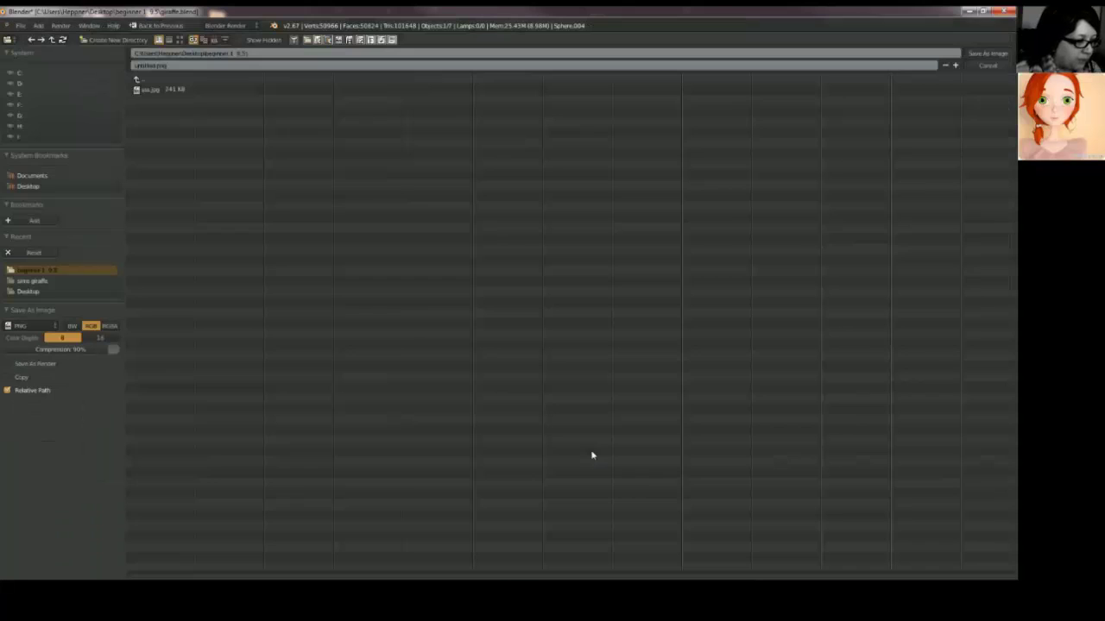
click(173, 65)
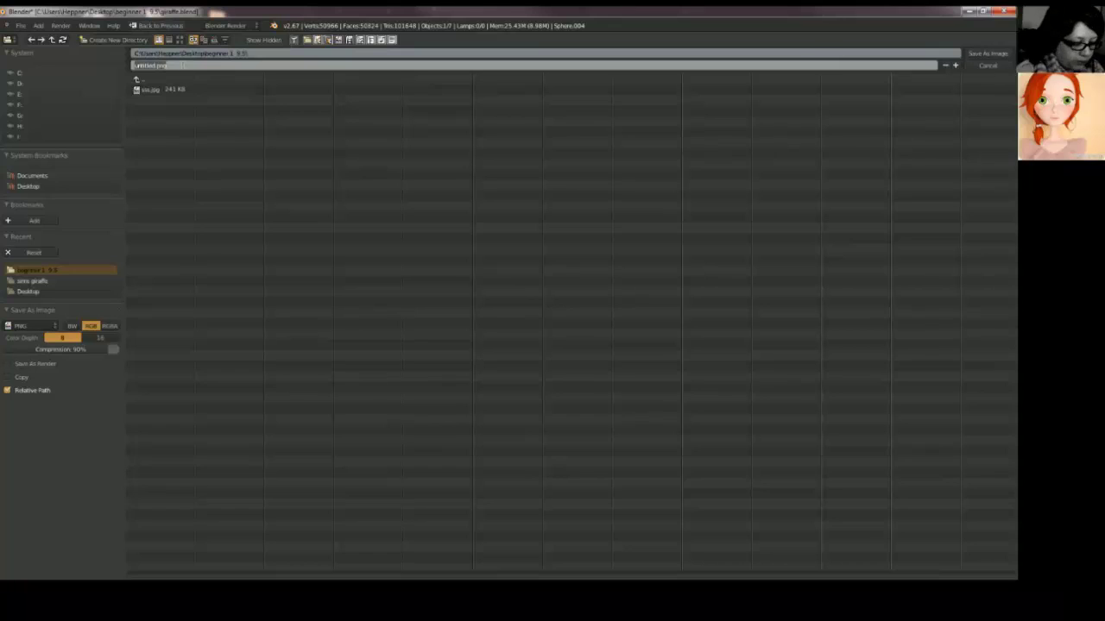
text(g)
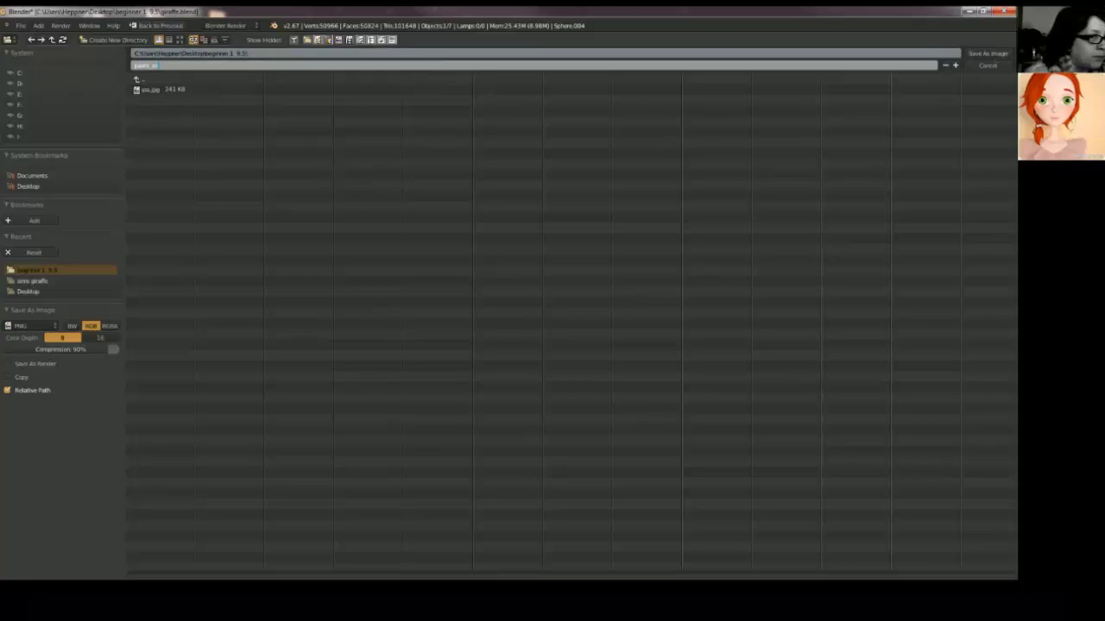
click(999, 55)
click(999, 55)
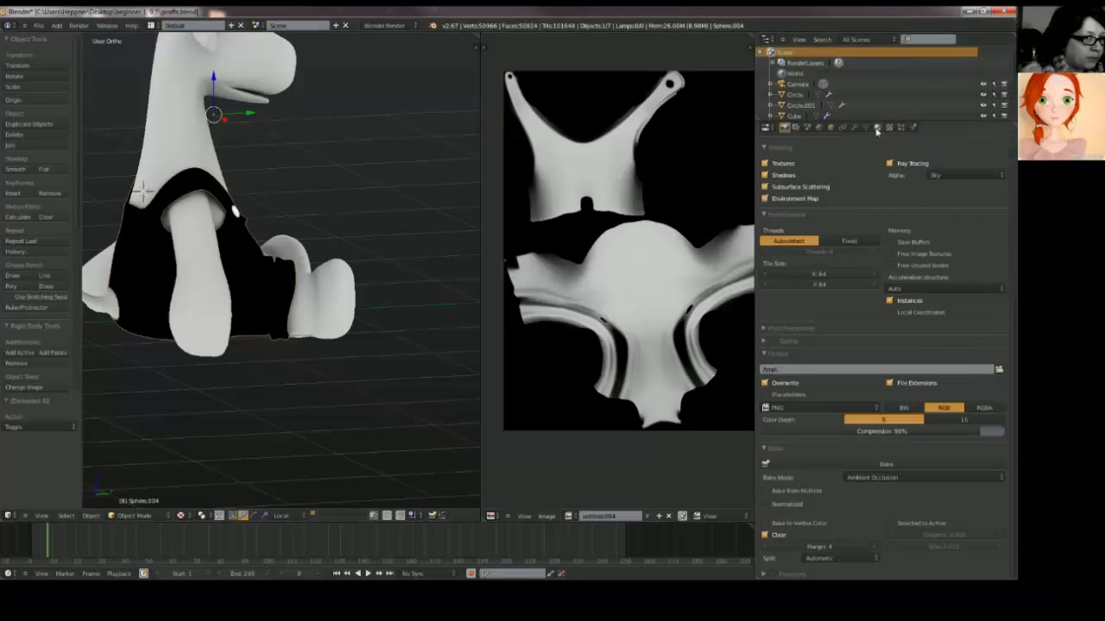
Step: Add an Image or Movie texture to the World and load pants_ao.png as its image
click(888, 127)
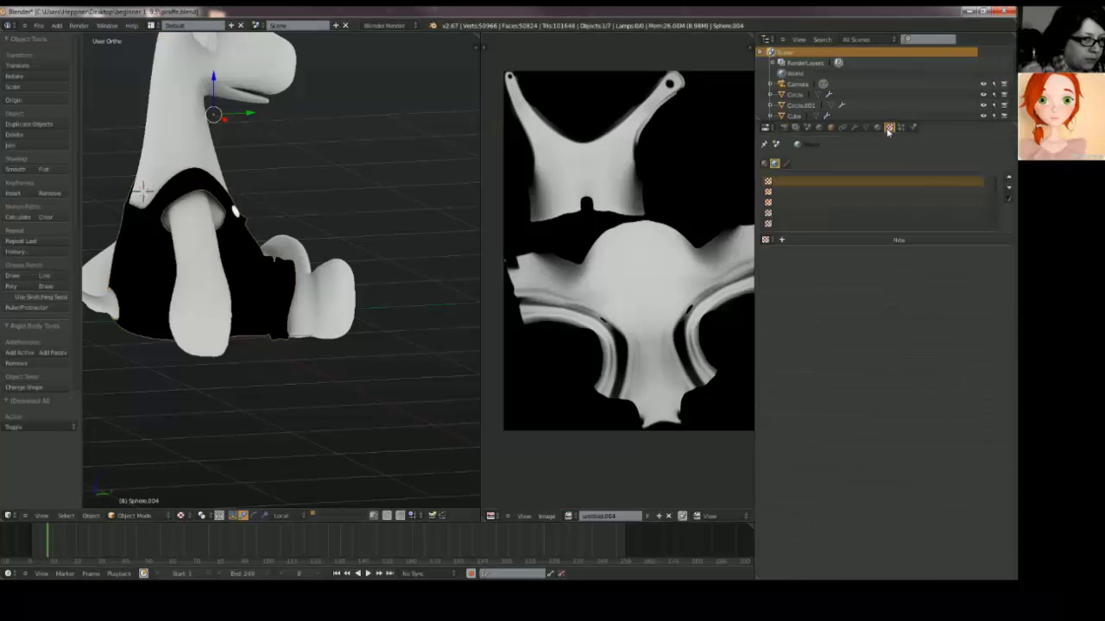
click(972, 242)
click(898, 253)
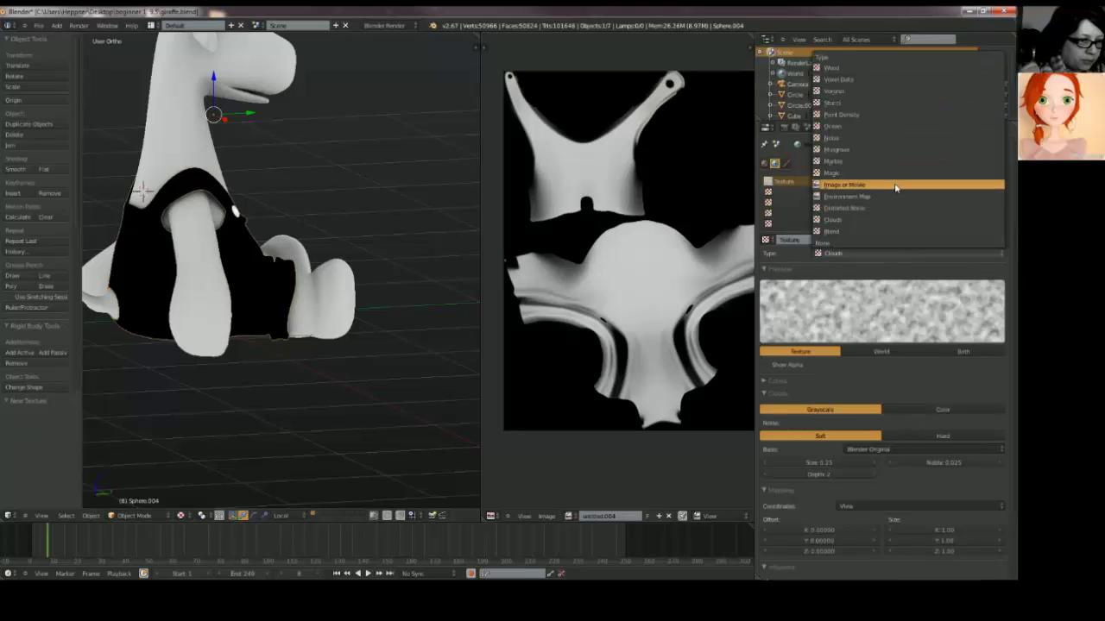
click(895, 185)
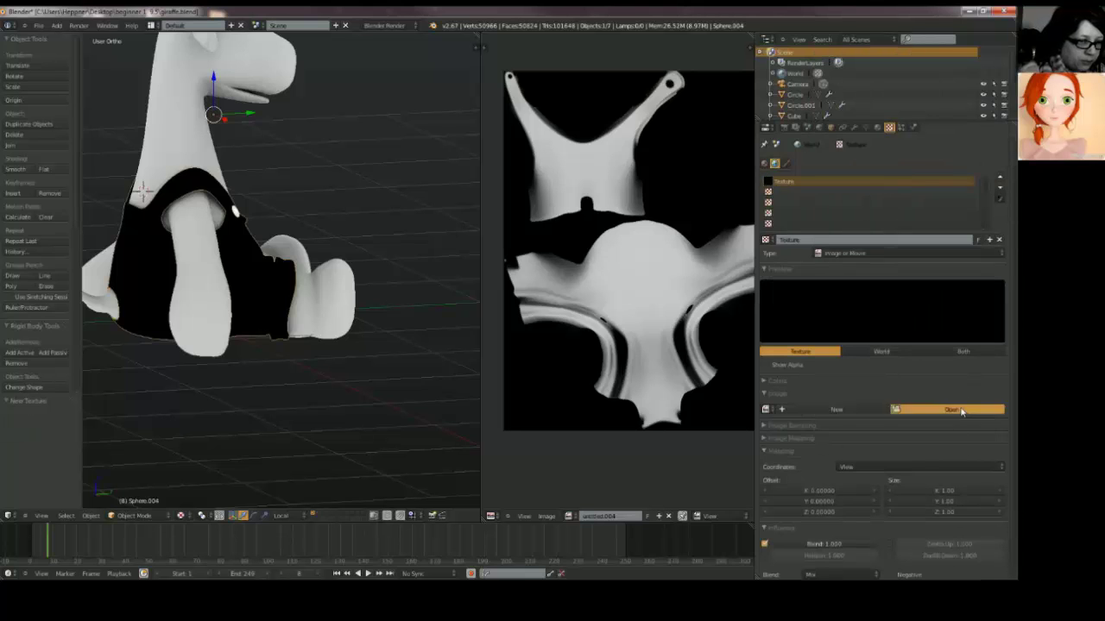
click(951, 409)
double_click(164, 90)
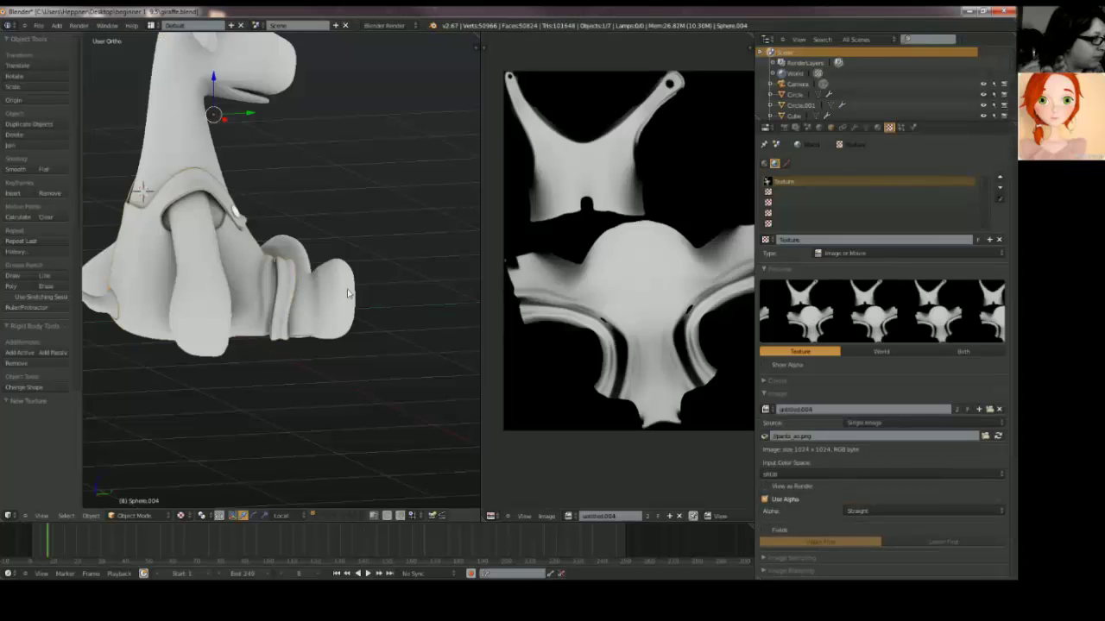
mouse_move(350, 294)
middle_down()
mouse_move(210, 293)
mouse_move(225, 266)
mouse_move(360, 290)
middle_up()
scroll(360, 289, up, 3)
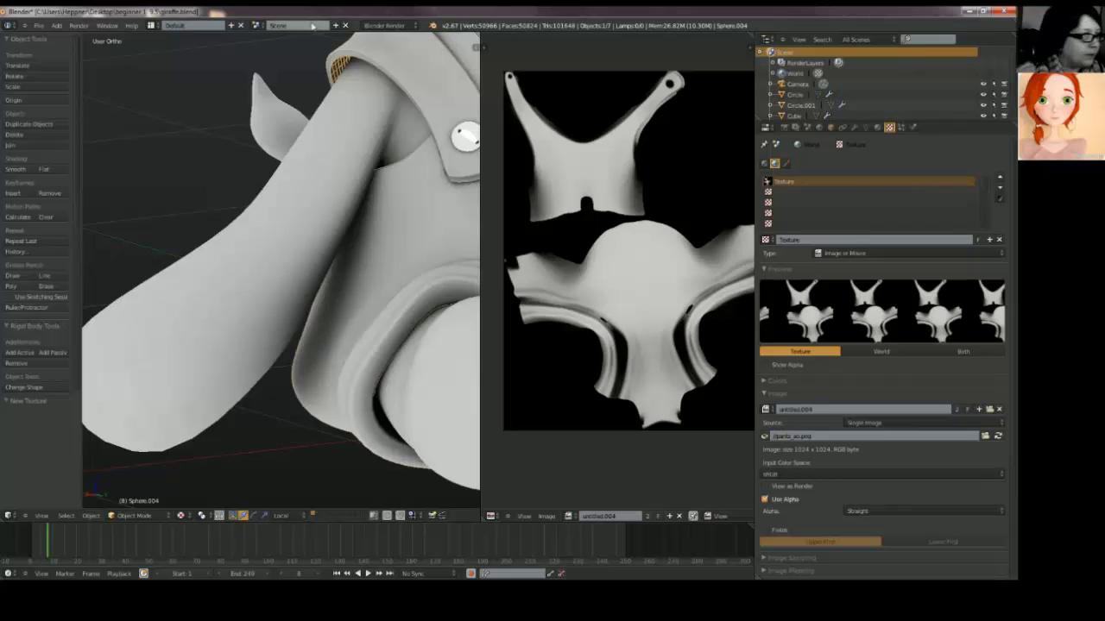
Step: Switch the render engine to Cycles Render and preview the whole giraffe with Rendered viewport shading
click(388, 25)
click(391, 59)
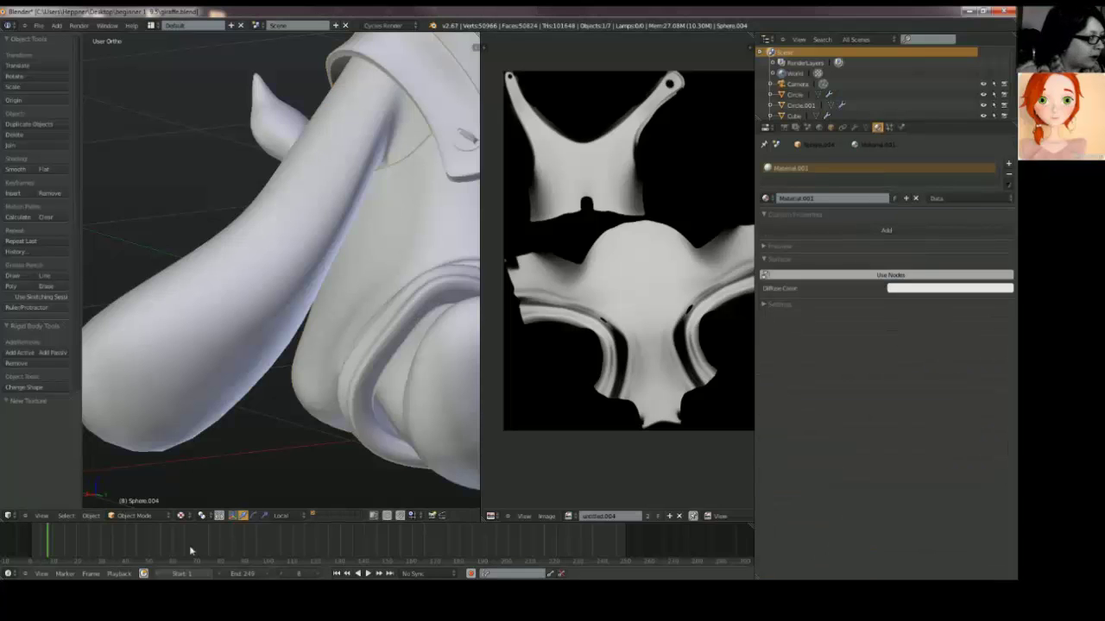
click(181, 516)
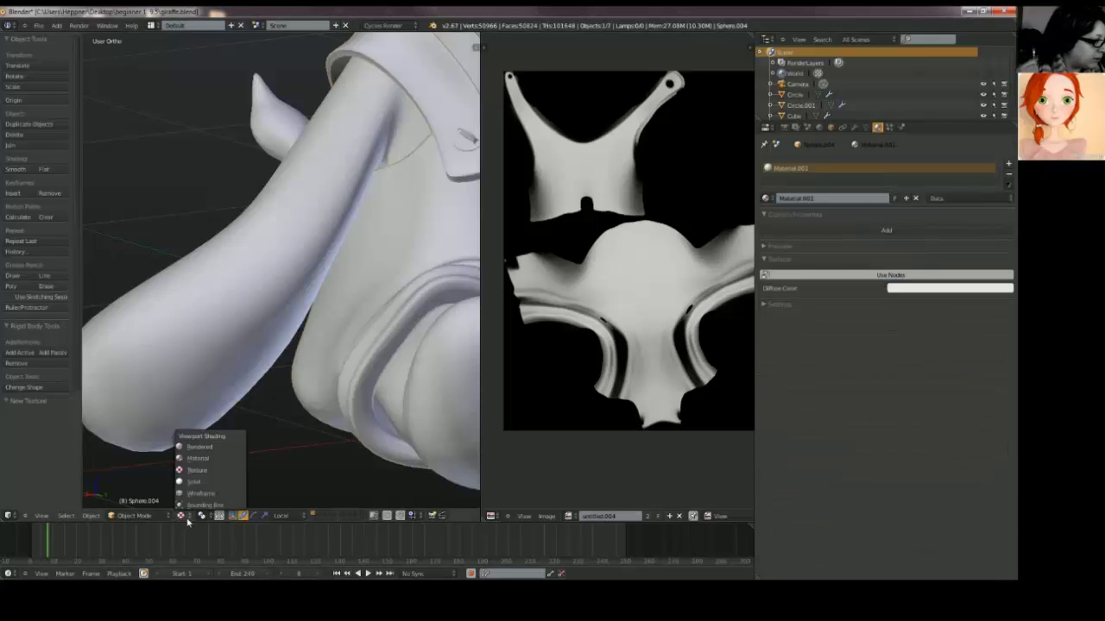
click(203, 448)
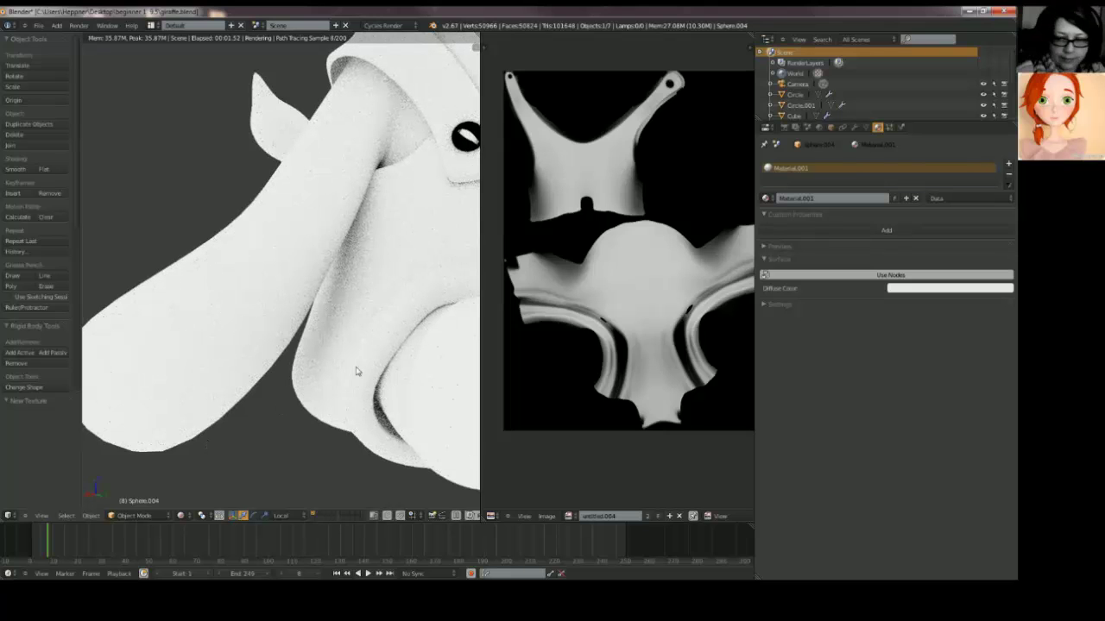
middle_drag(254, 254, 292, 264)
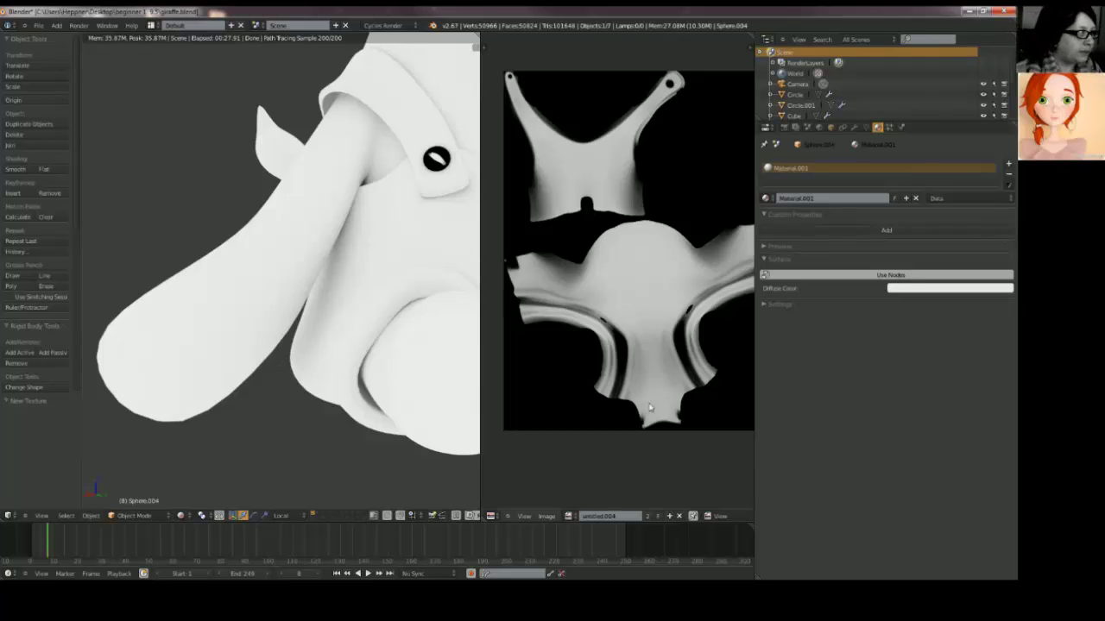
scroll(347, 227, down, 4)
middle_drag(385, 251, 414, 254)
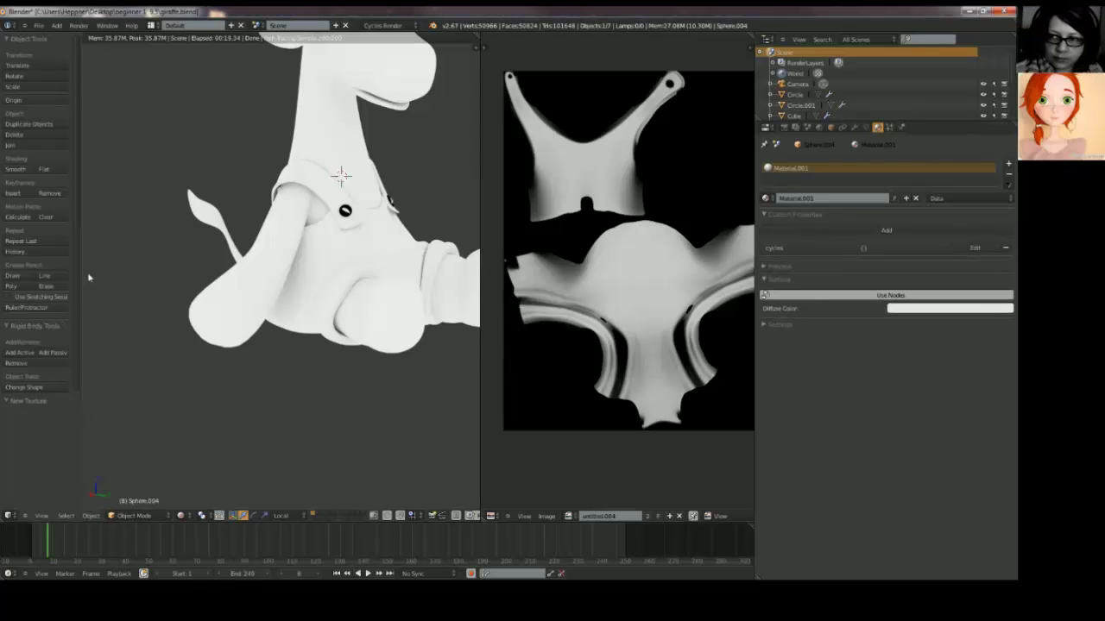
middle_drag(88, 277, 16, 325)
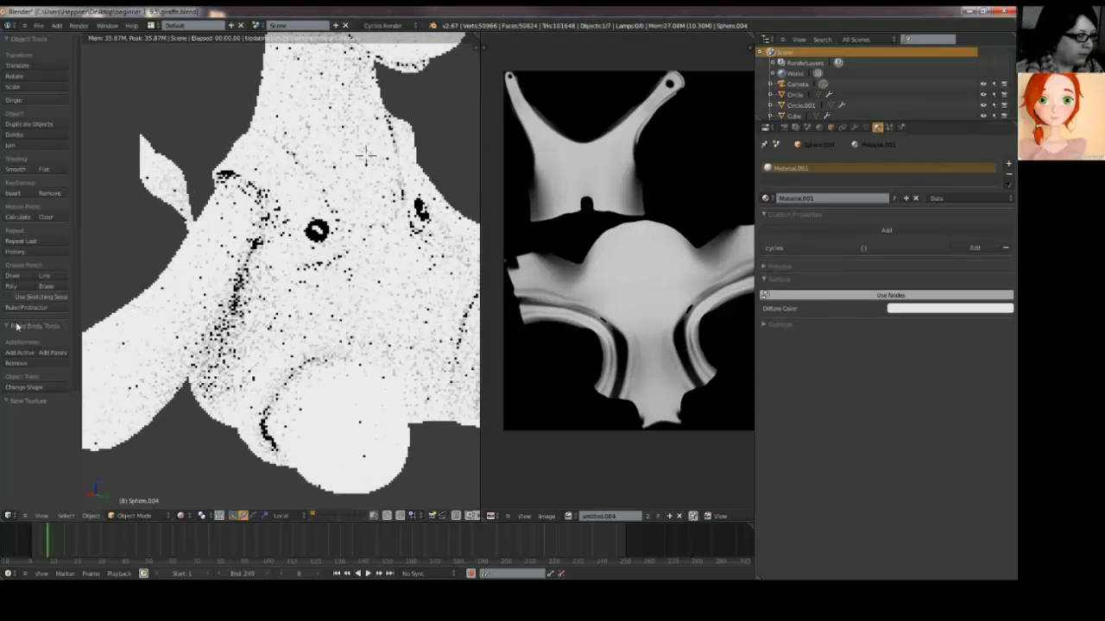
scroll(261, 315, down, 6)
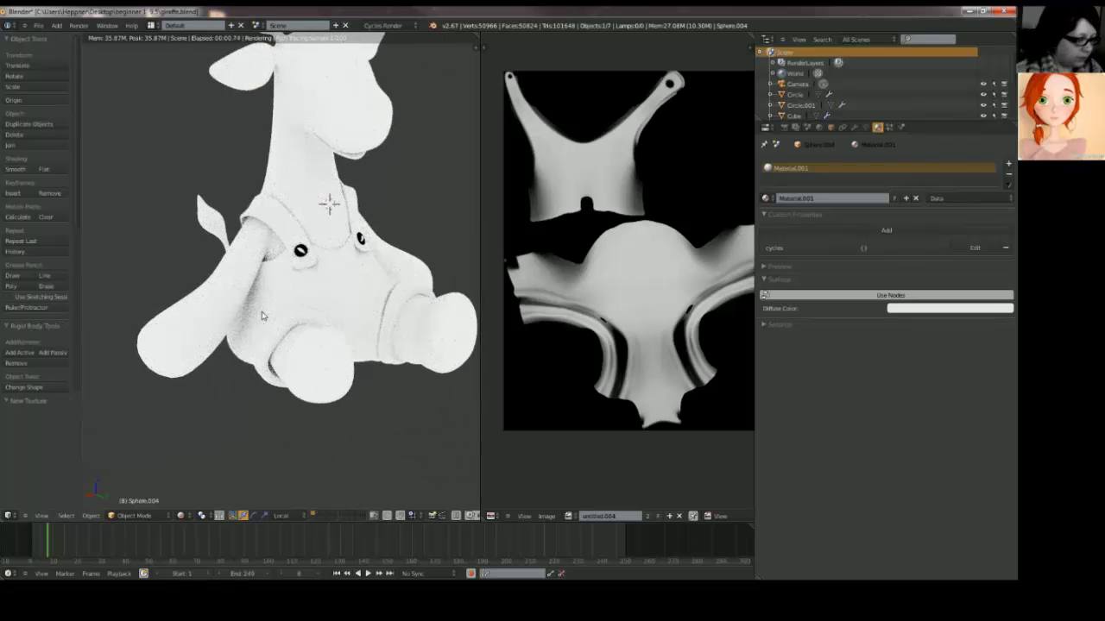
Step: Start a new file with the default startup scene
click(38, 25)
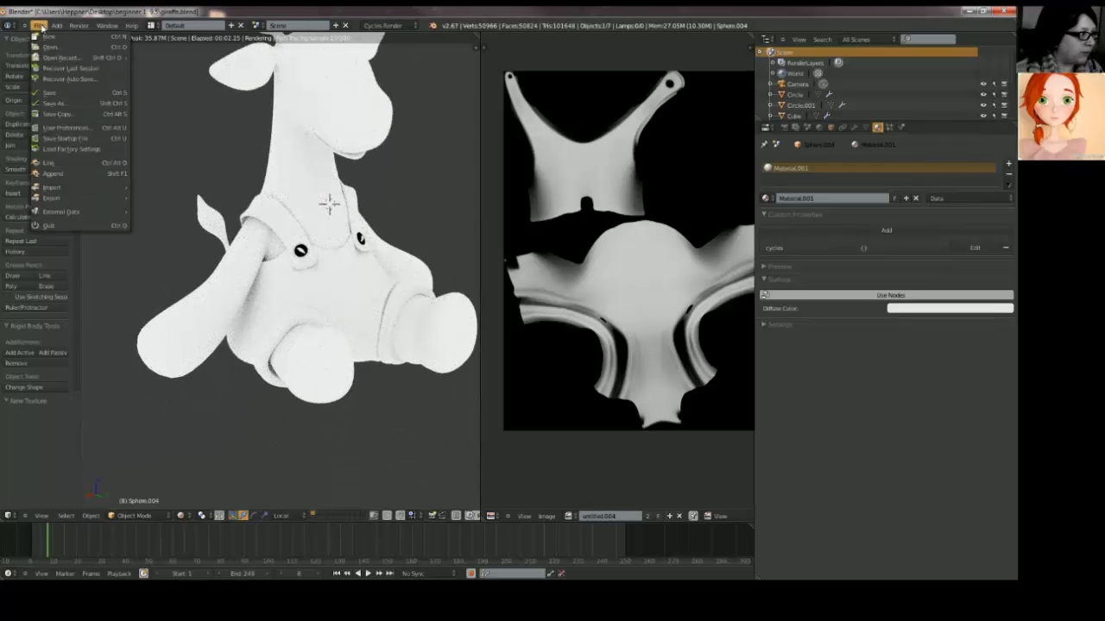
click(53, 38)
click(54, 41)
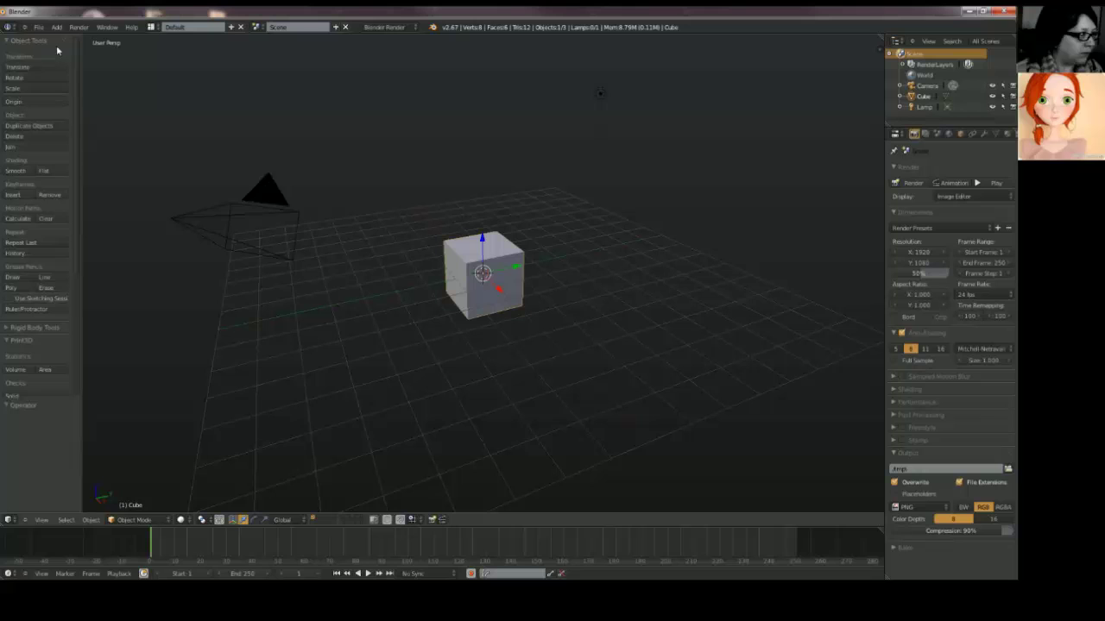
Step: Delete the default cube and add a monkey mesh in its place
key(x)
click(455, 348)
key(shift+a)
mouse_move(453, 343)
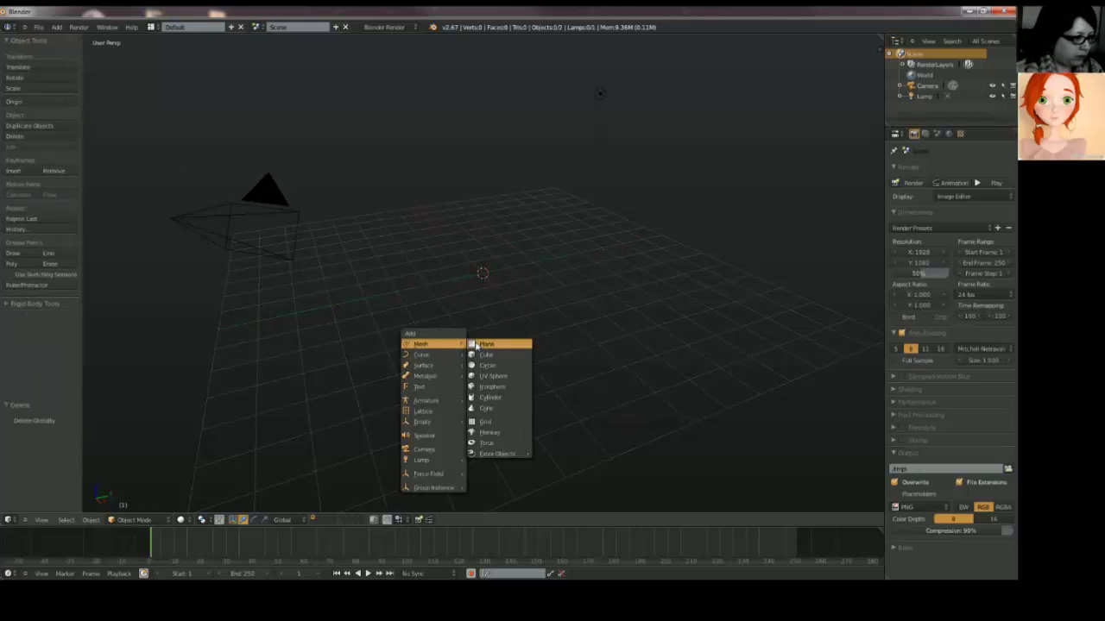
click(490, 433)
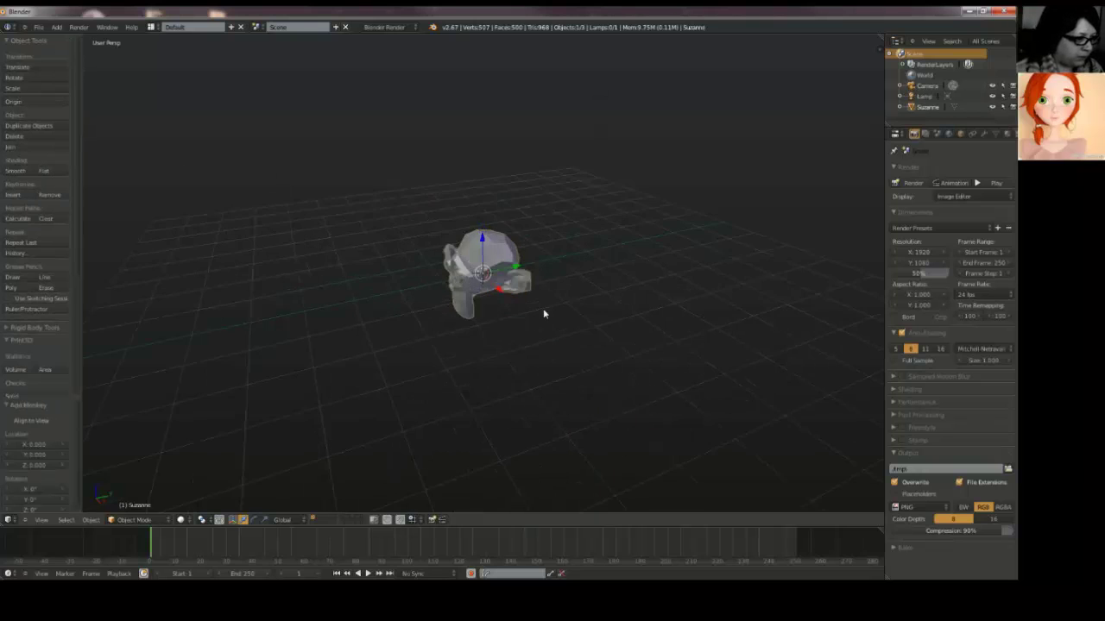
Step: Put the monkey in Edit Mode and split the 3D view to make the second area a UV/Image Editor
click(384, 26)
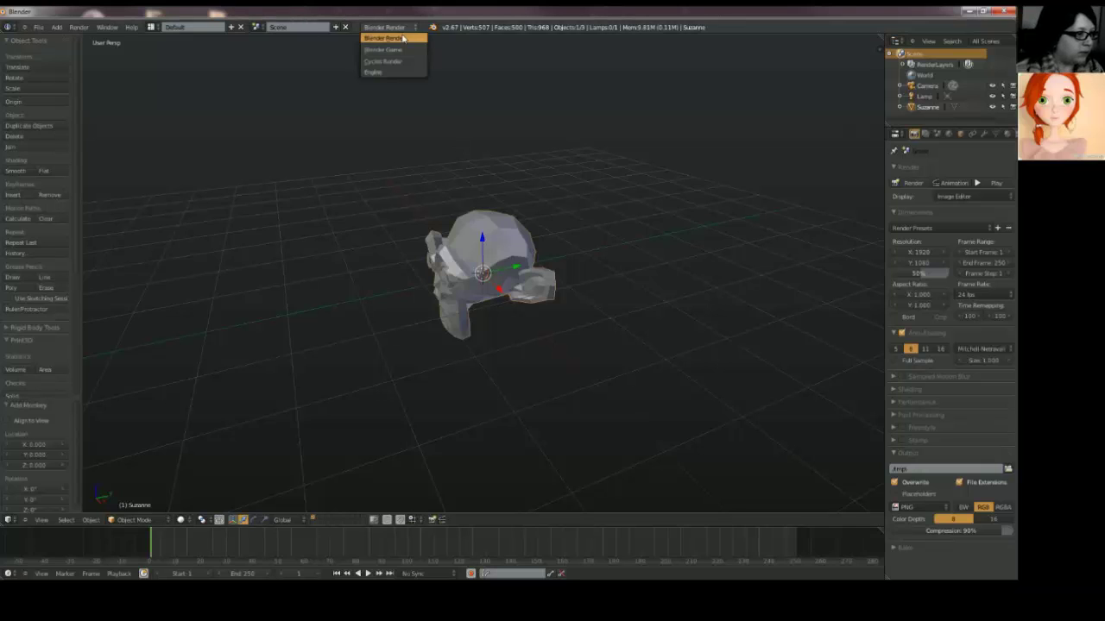
middle_drag(504, 266, 660, 212)
key(Tab)
scroll(648, 249, up, 4)
drag(879, 39, 542, 345)
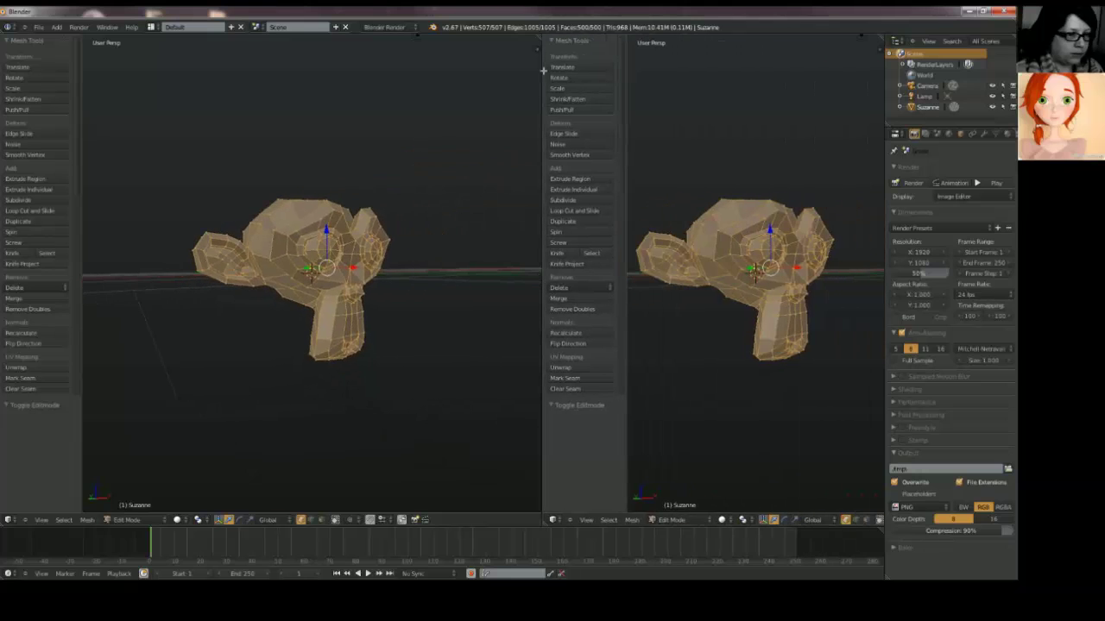
click(553, 520)
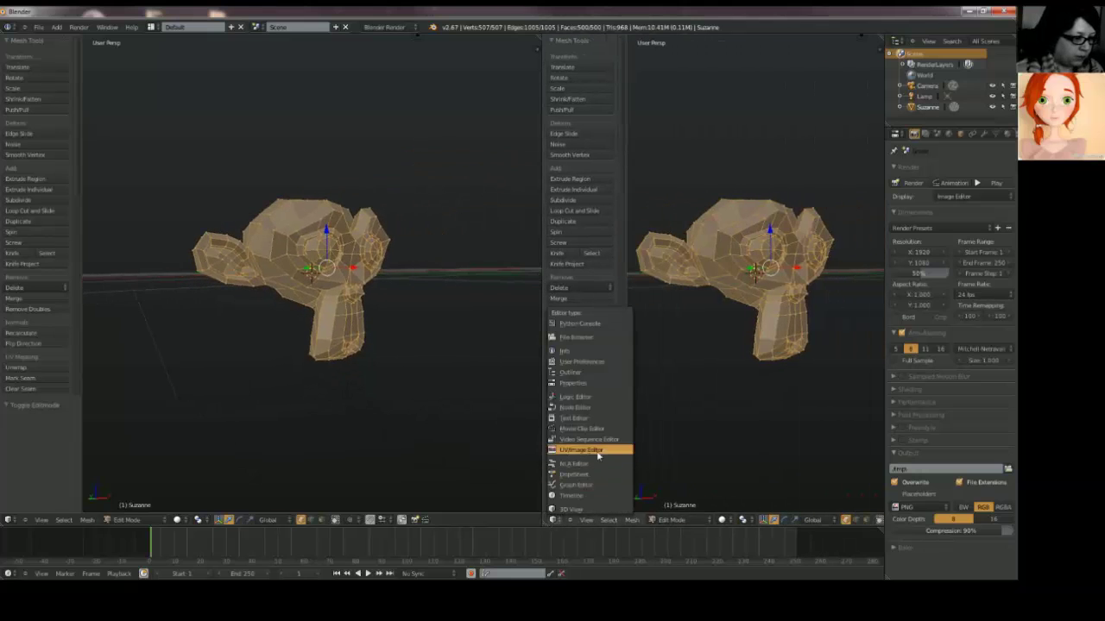
click(594, 453)
Step: Unwrap the whole monkey mesh with Smart UV Project using the default settings
key(u)
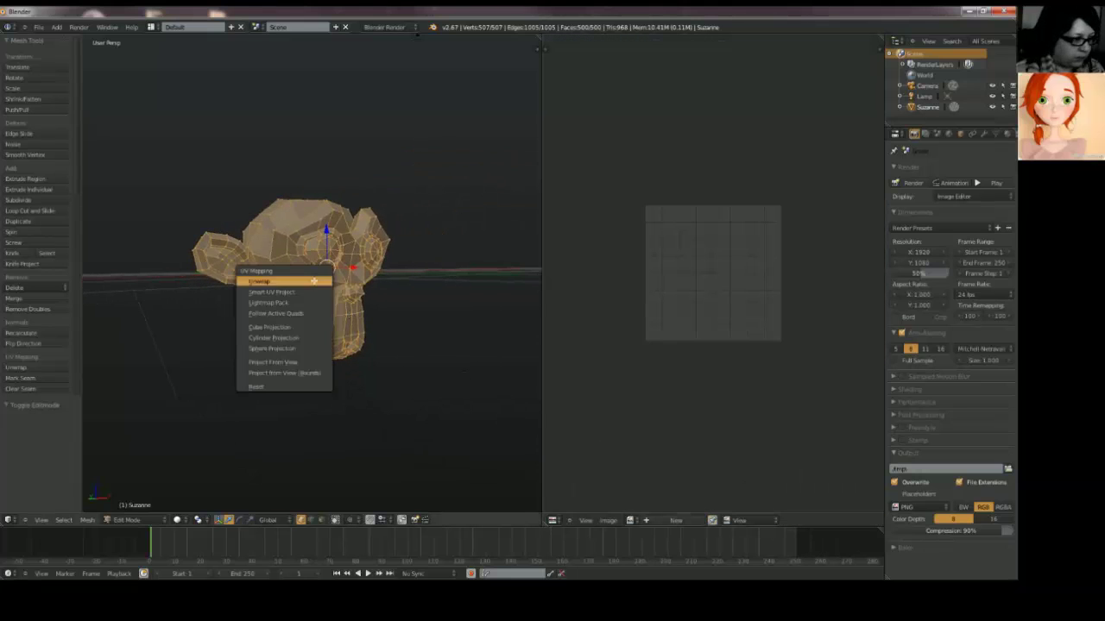
click(263, 291)
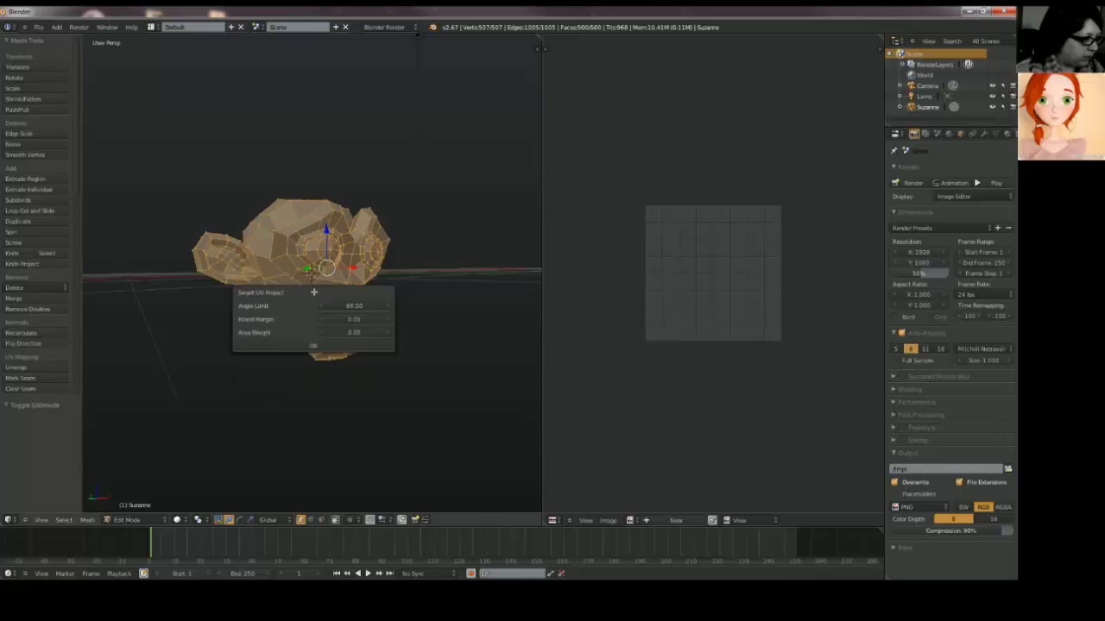
click(316, 346)
Step: Create a new blank 1024 by 1024 image for the monkey's UVs and return the monkey to Object Mode
click(719, 520)
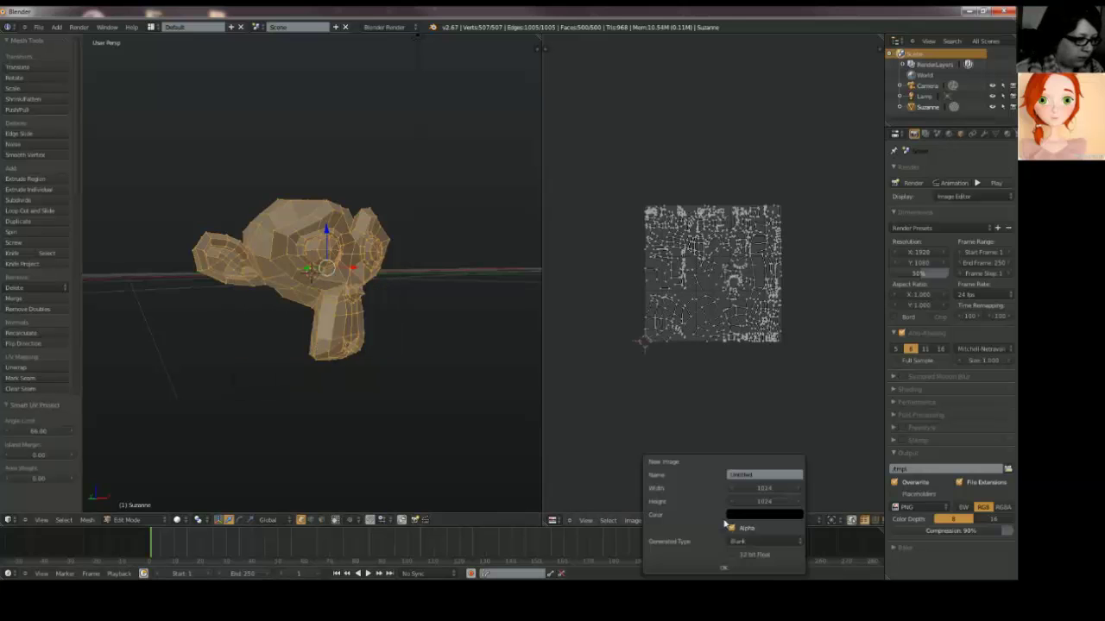
click(709, 567)
scroll(712, 276, down, 6)
middle_drag(405, 319, 330, 317)
key(Tab)
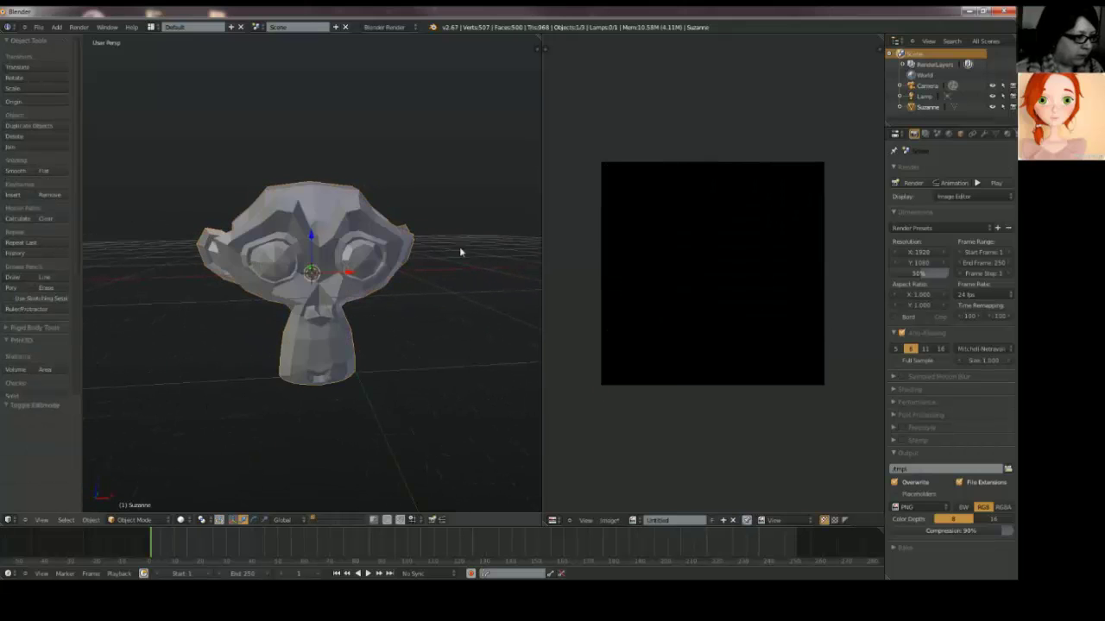
Step: Expand the render bake settings and set the bake mode to Ambient Occlusion
click(949, 135)
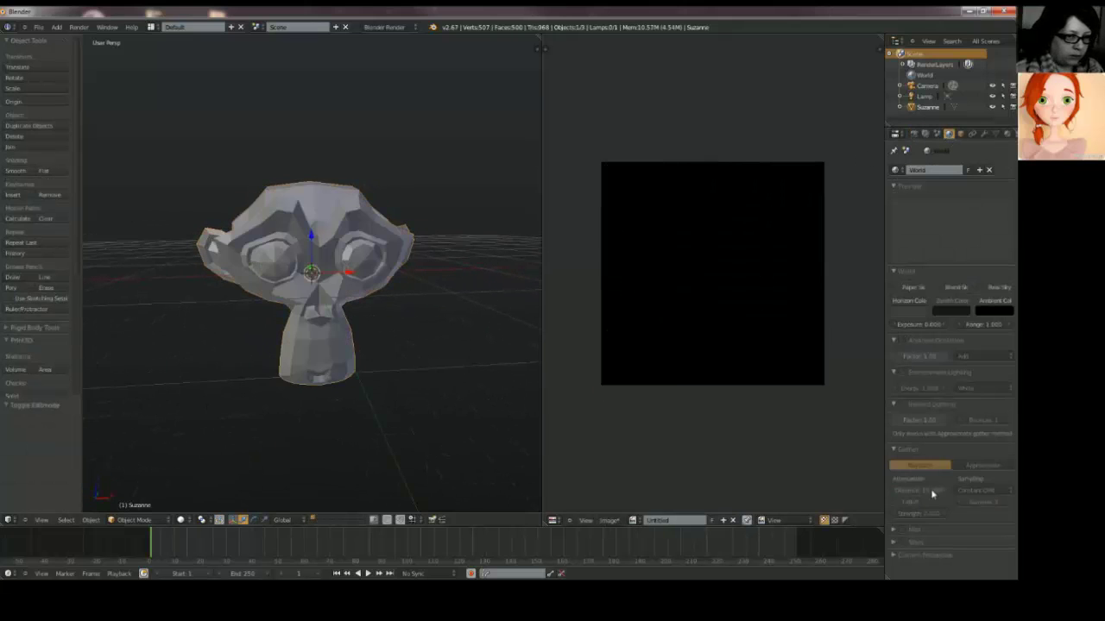
click(908, 135)
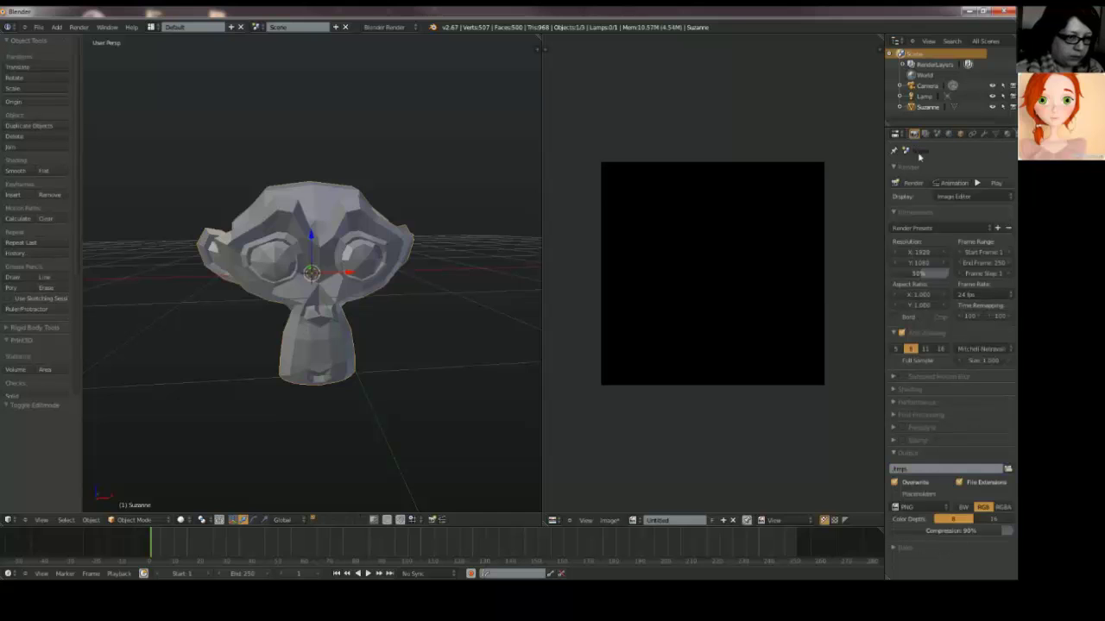
click(896, 549)
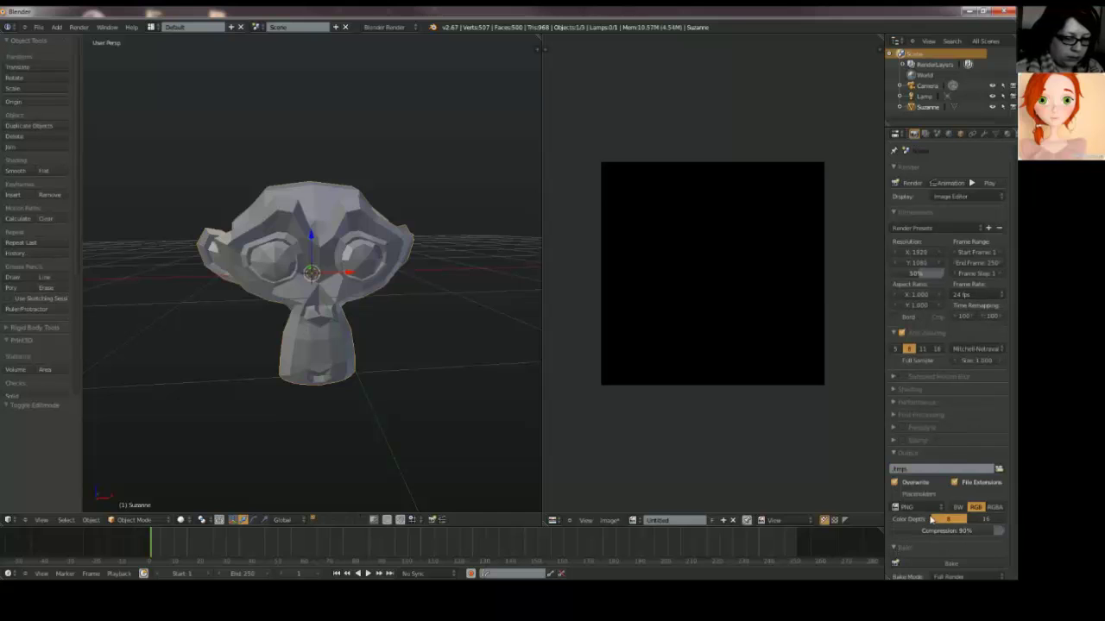
scroll(932, 520, down, 2)
click(989, 518)
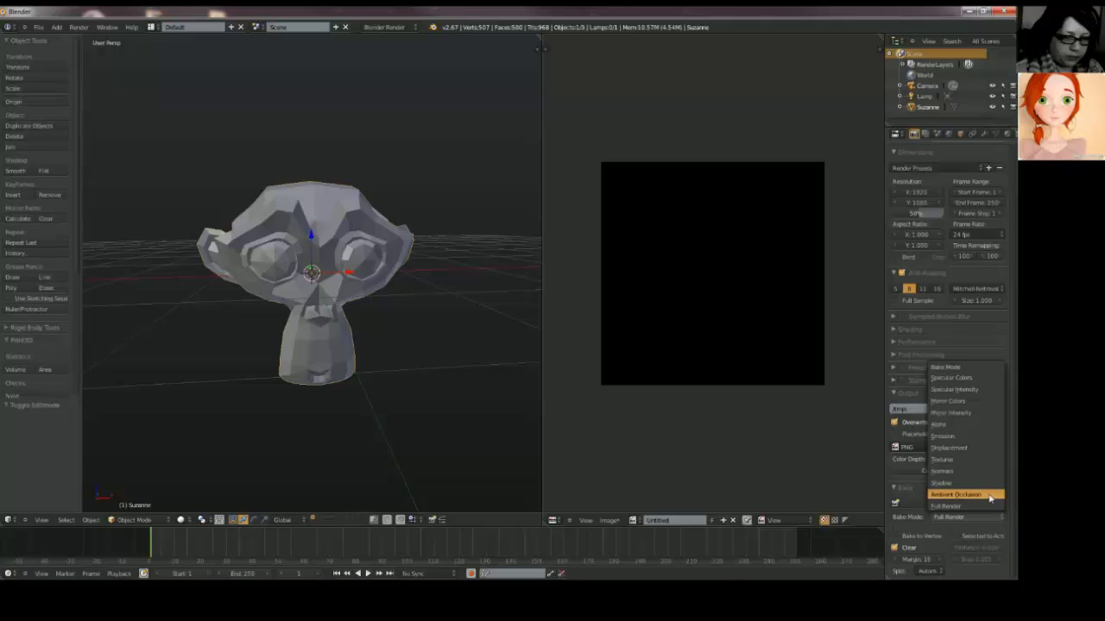
click(989, 495)
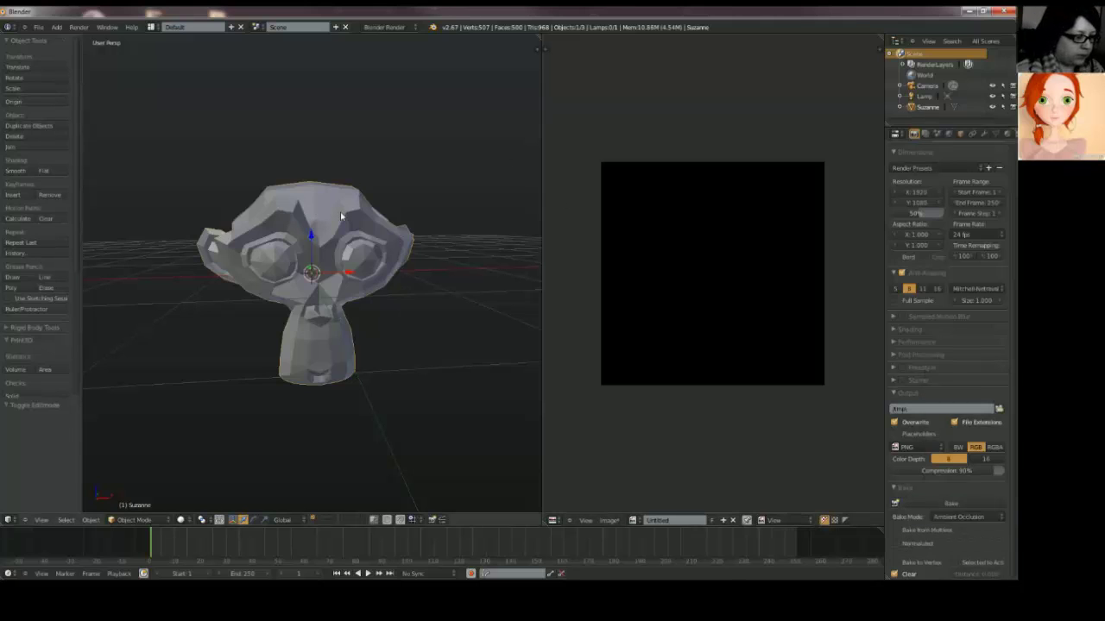
middle_drag(345, 220, 379, 250)
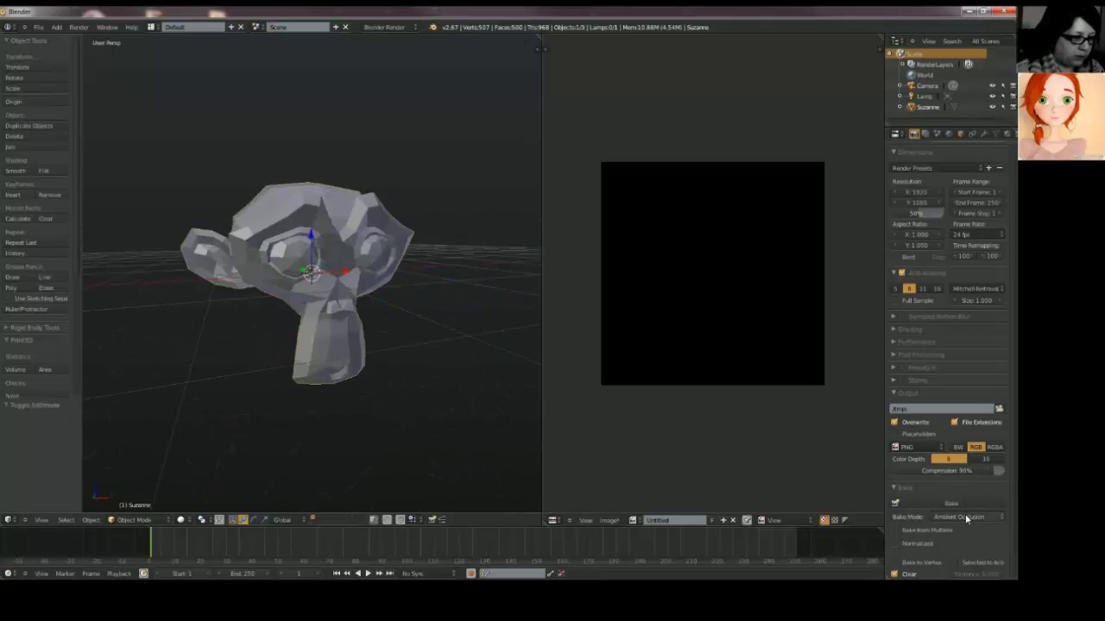
Step: Enable Ambient Occlusion for the world and set its gather samples to 10
click(948, 134)
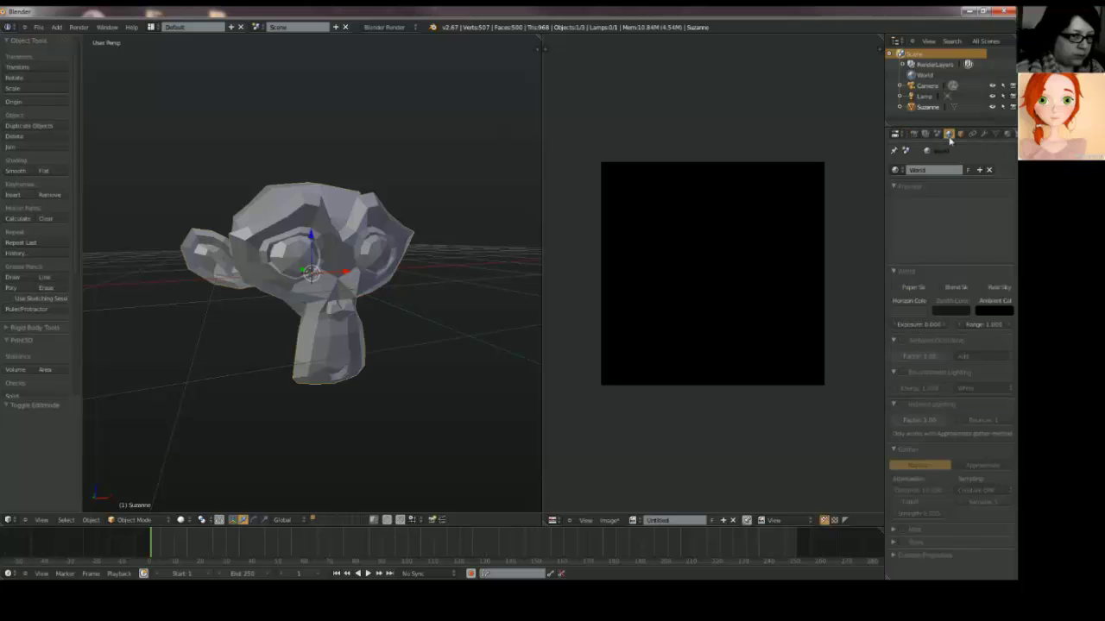
click(902, 341)
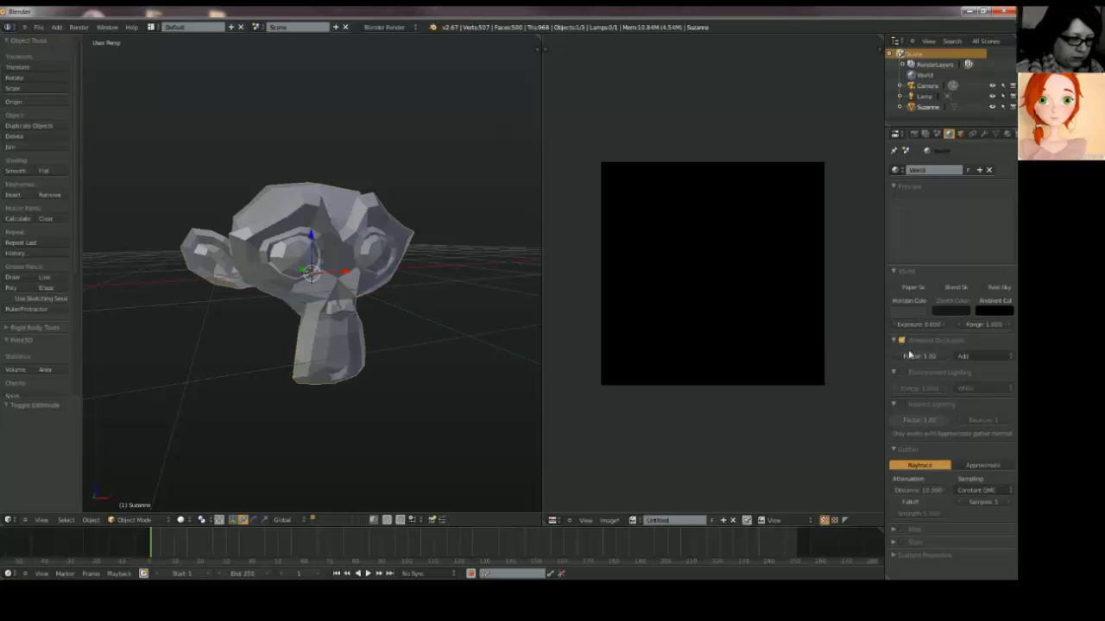
click(990, 505)
text(1)
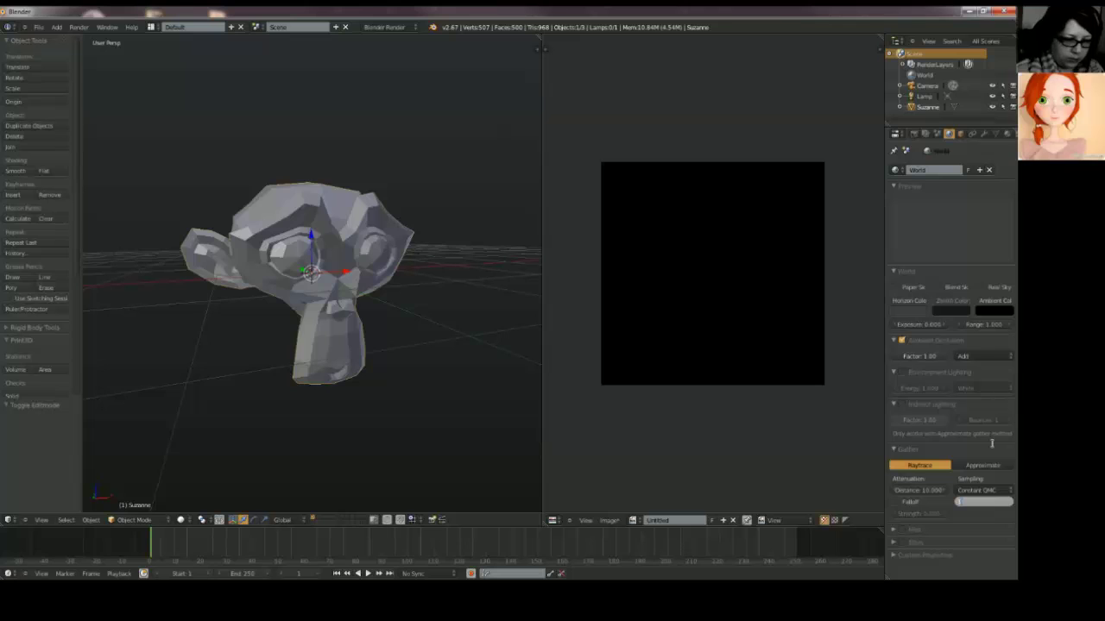
text(0)
key(Return)
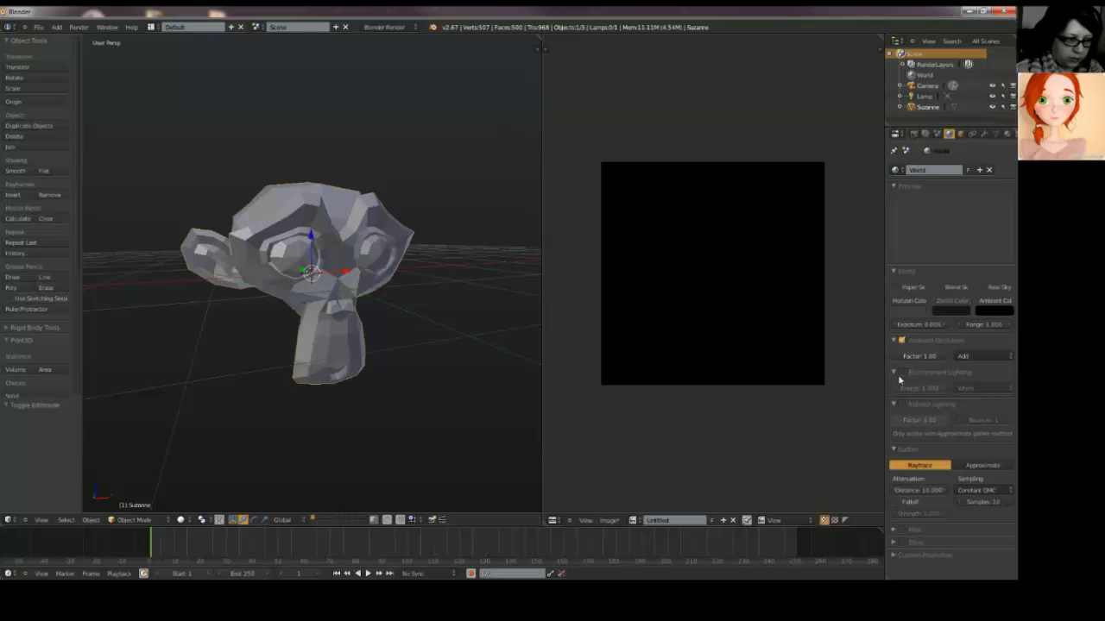
Step: Set the viewport shading to Texture and bake the monkey's ambient occlusion into the image
click(180, 520)
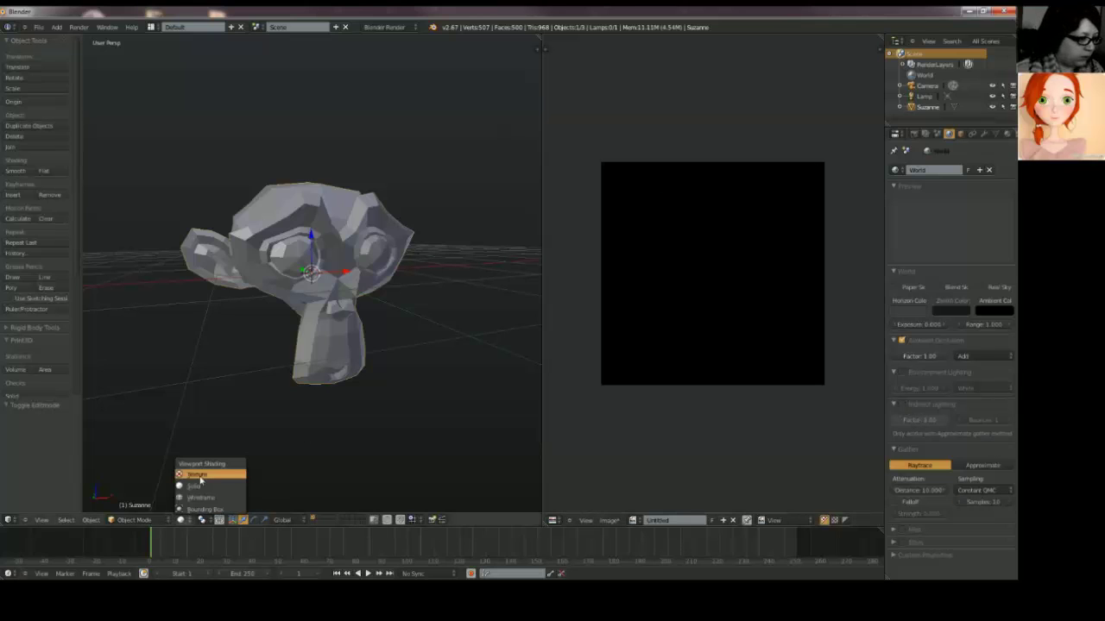
click(204, 473)
click(914, 134)
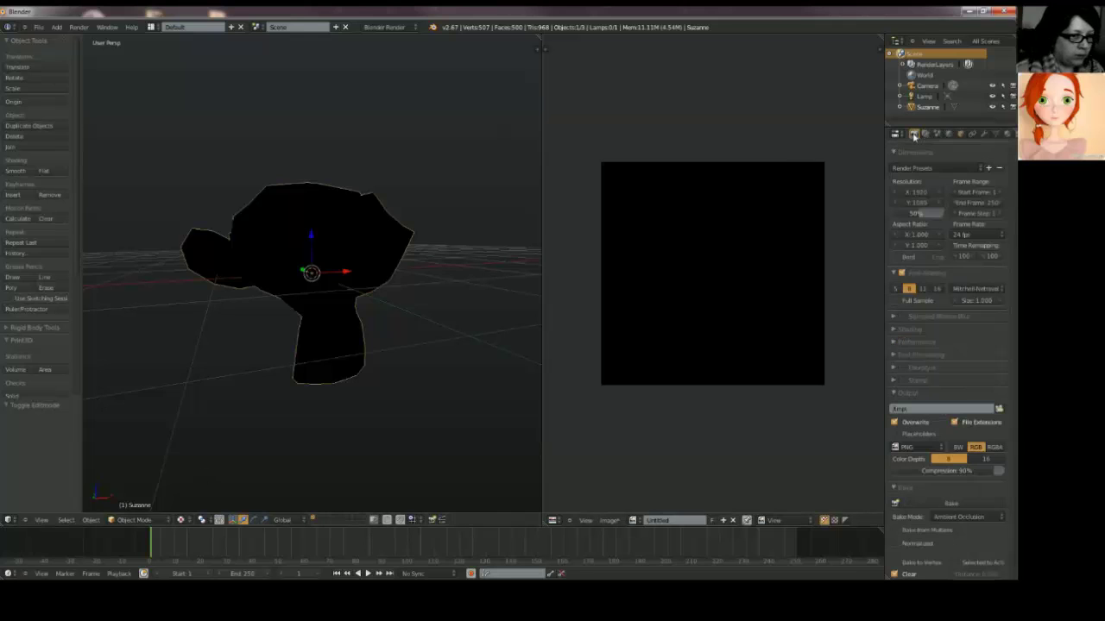
click(953, 503)
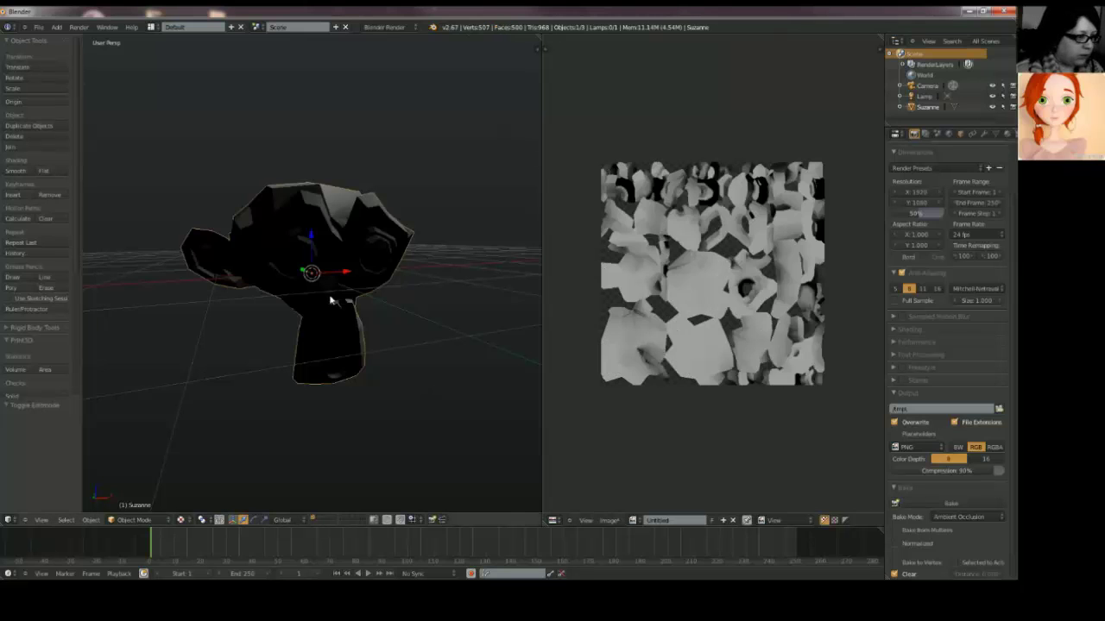
Step: Select the lamp above the monkey and move it down by about 5.5 units
scroll(365, 299, down, 6)
right_click(352, 155)
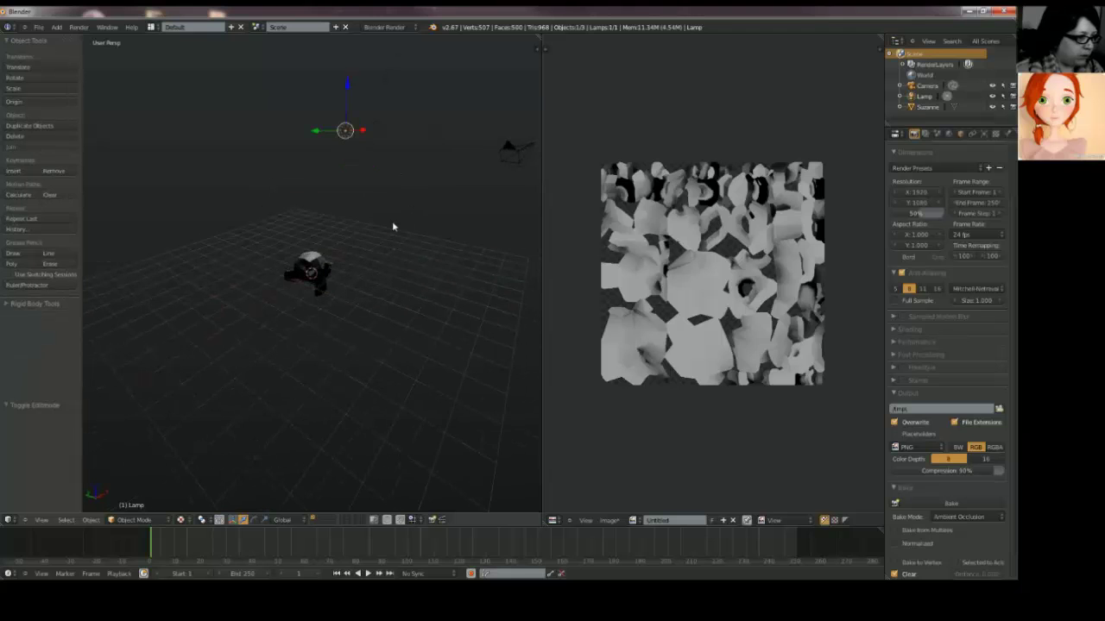
key(g)
click(488, 344)
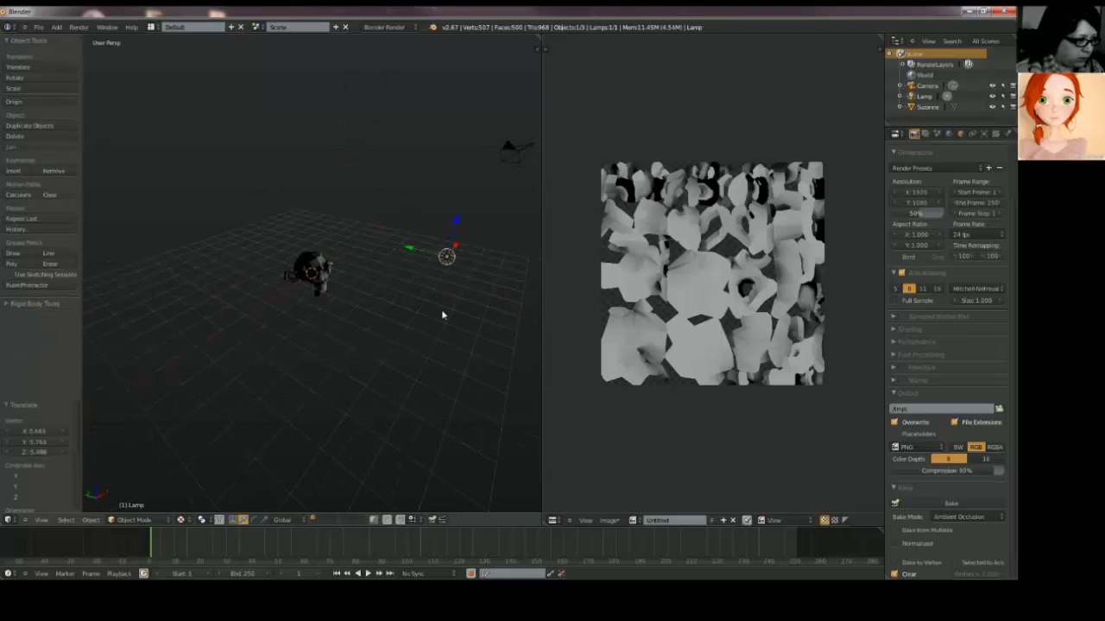
scroll(443, 313, down, 1)
scroll(444, 314, up, 1)
Step: Try GLSL as the 3D view's display shading mode and switch it back to Multitexture
key(n)
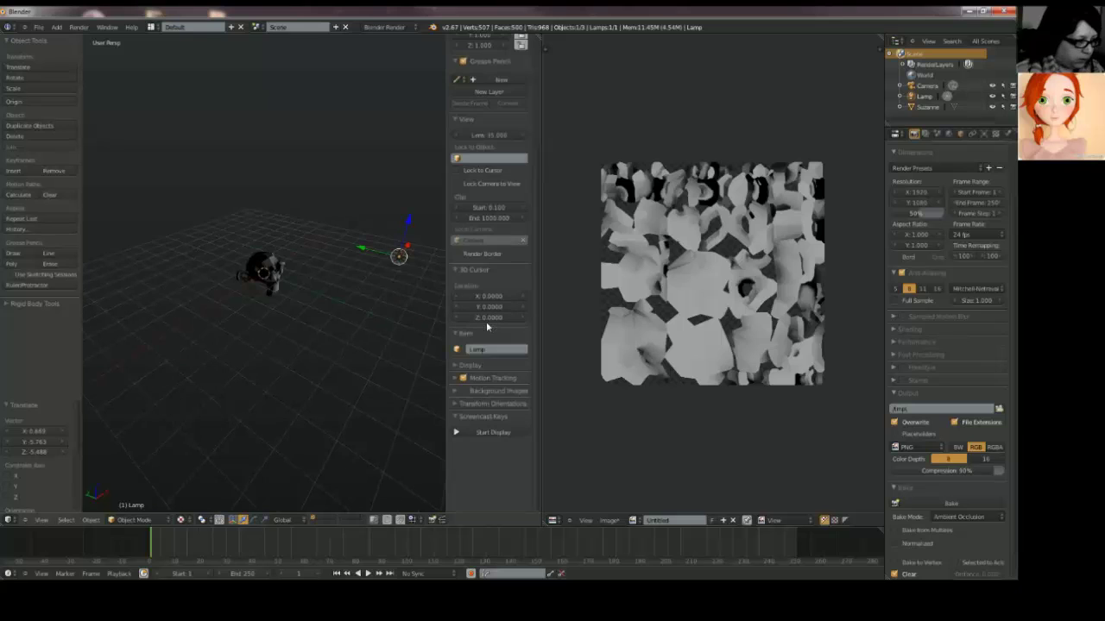
scroll(459, 370, down, 2)
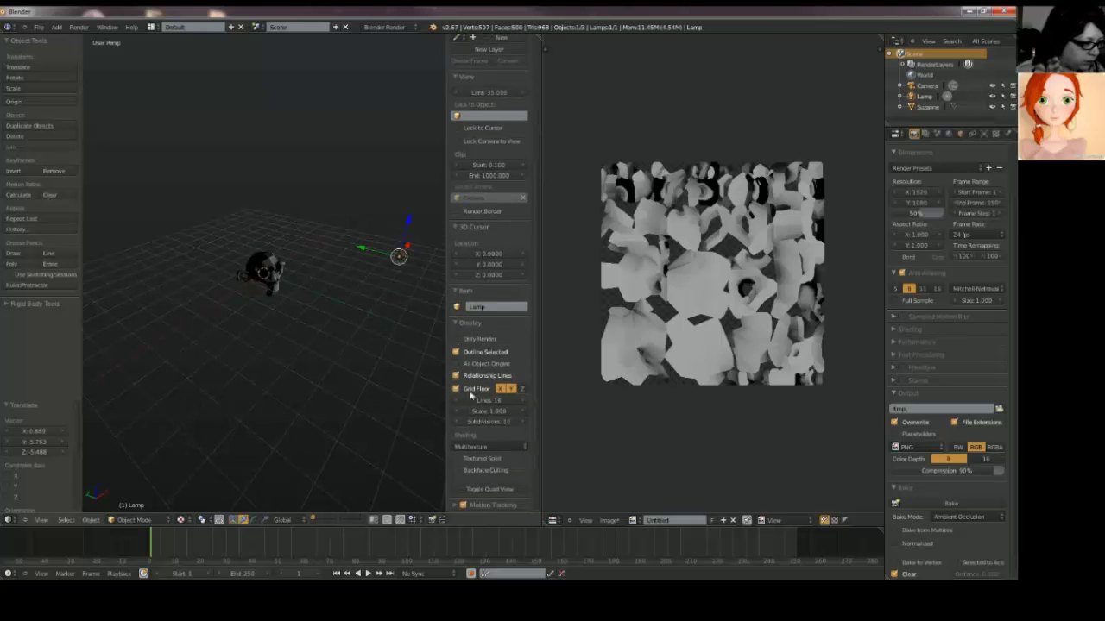
click(483, 448)
click(482, 414)
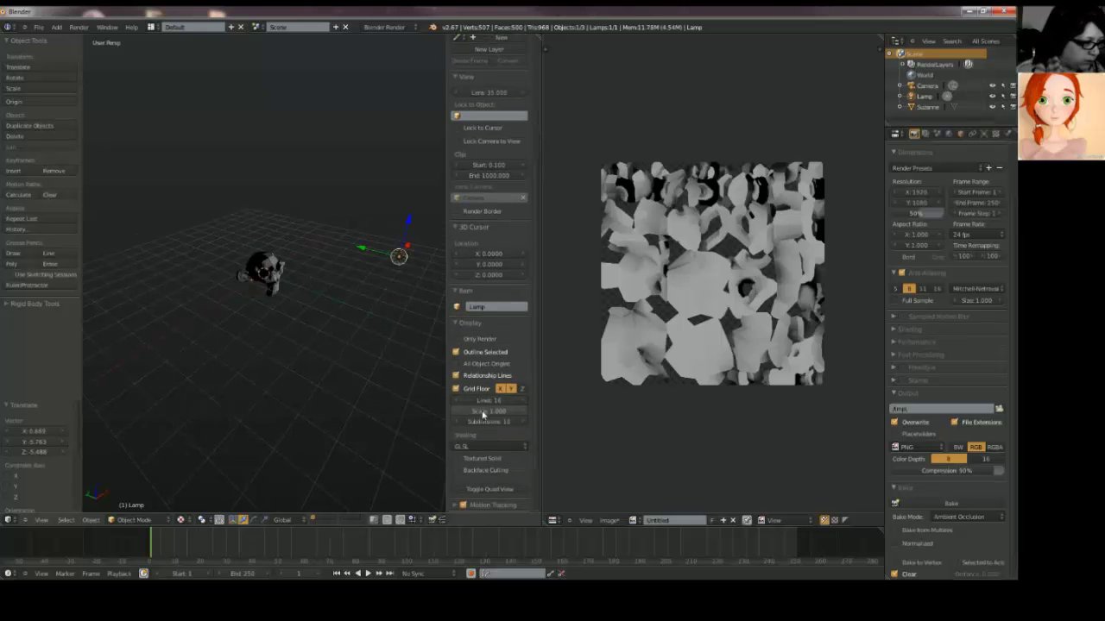
scroll(305, 318, up, 1)
click(482, 447)
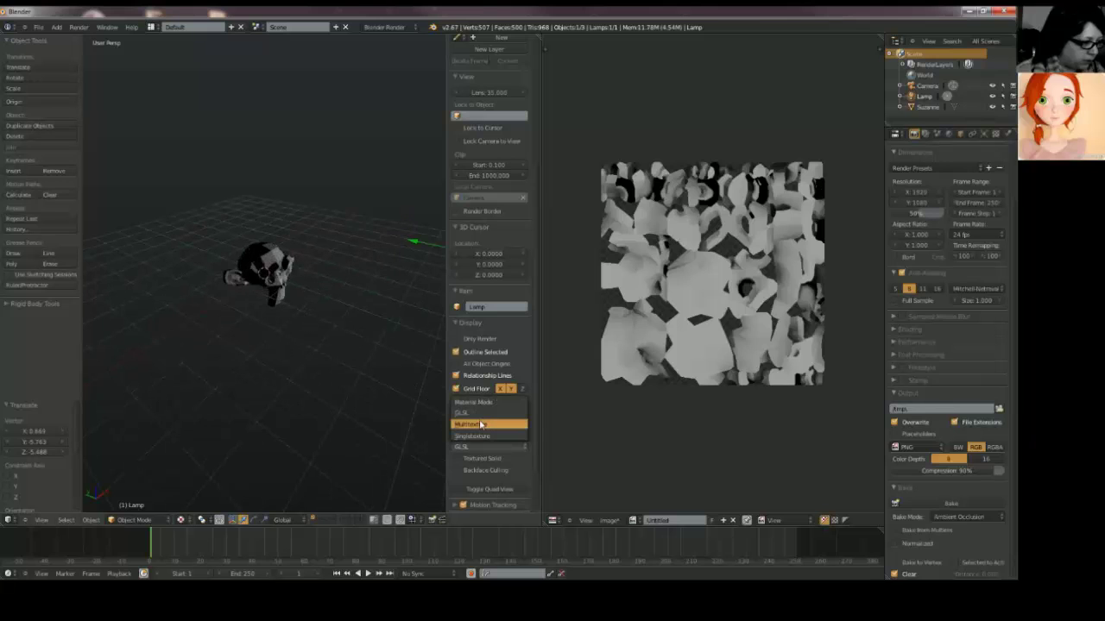
click(482, 424)
Step: Move the lamp along the X axis by about -0.62 units
scroll(325, 278, down, 6)
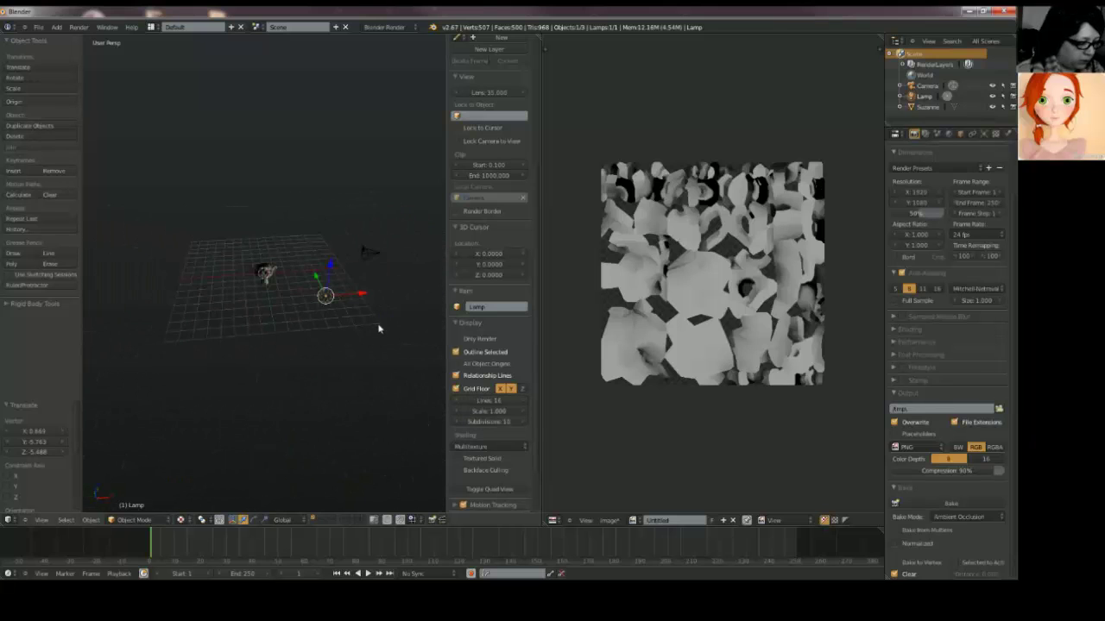
key(g)
key(x)
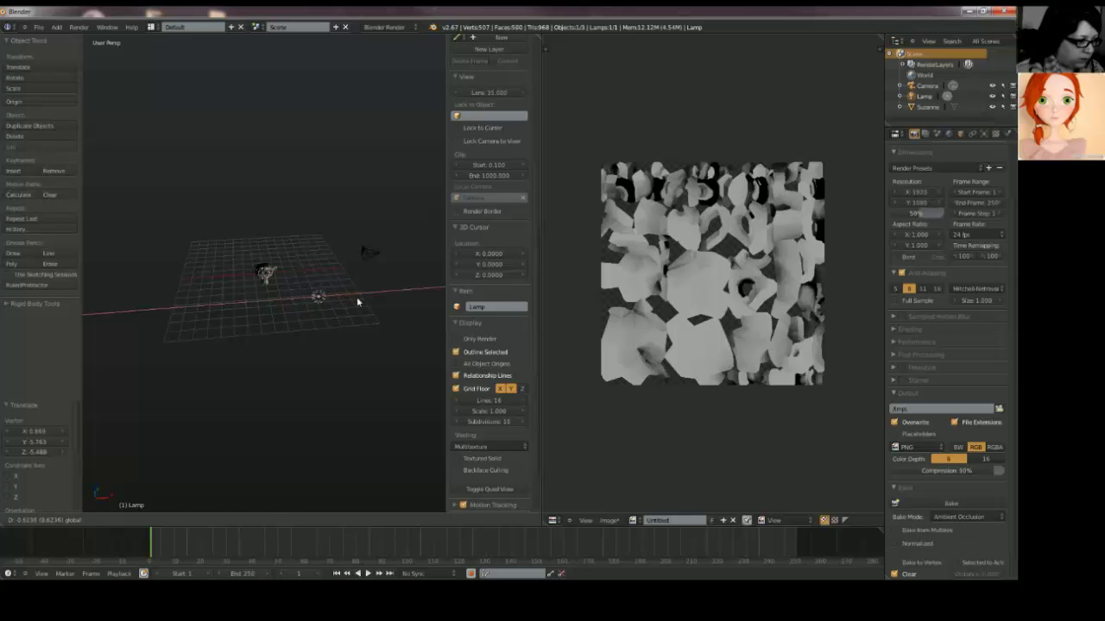
click(359, 296)
Step: Duplicate the lamp and place the copy on the monkey's opposite side, about 13 units along negative X
click(950, 135)
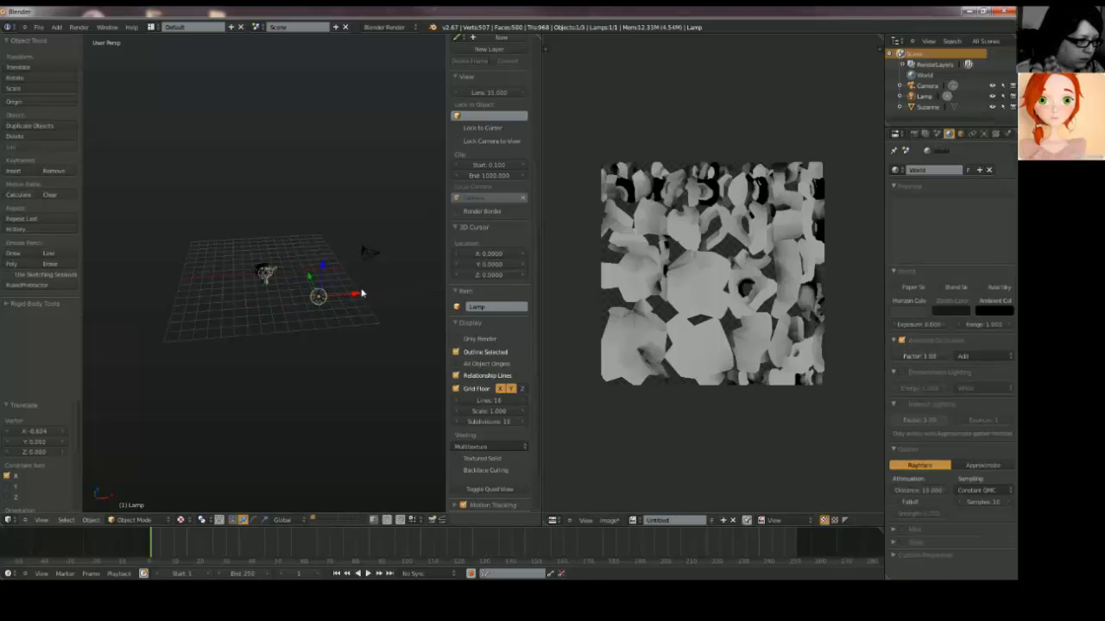
key(shift+d)
click(177, 289)
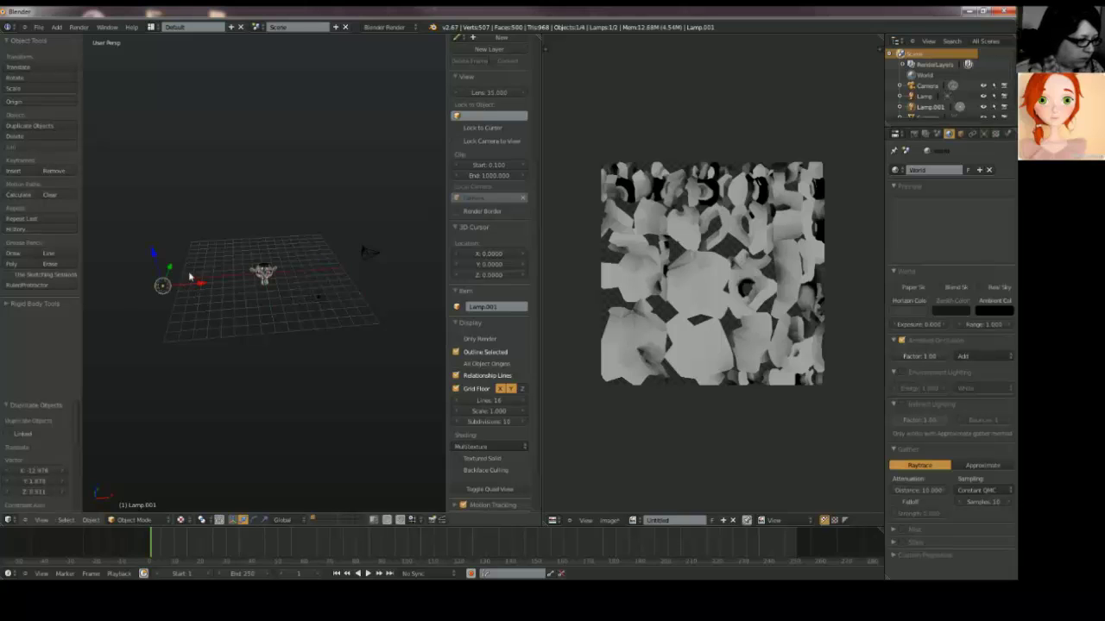
scroll(317, 312, up, 5)
middle_drag(337, 300, 344, 307)
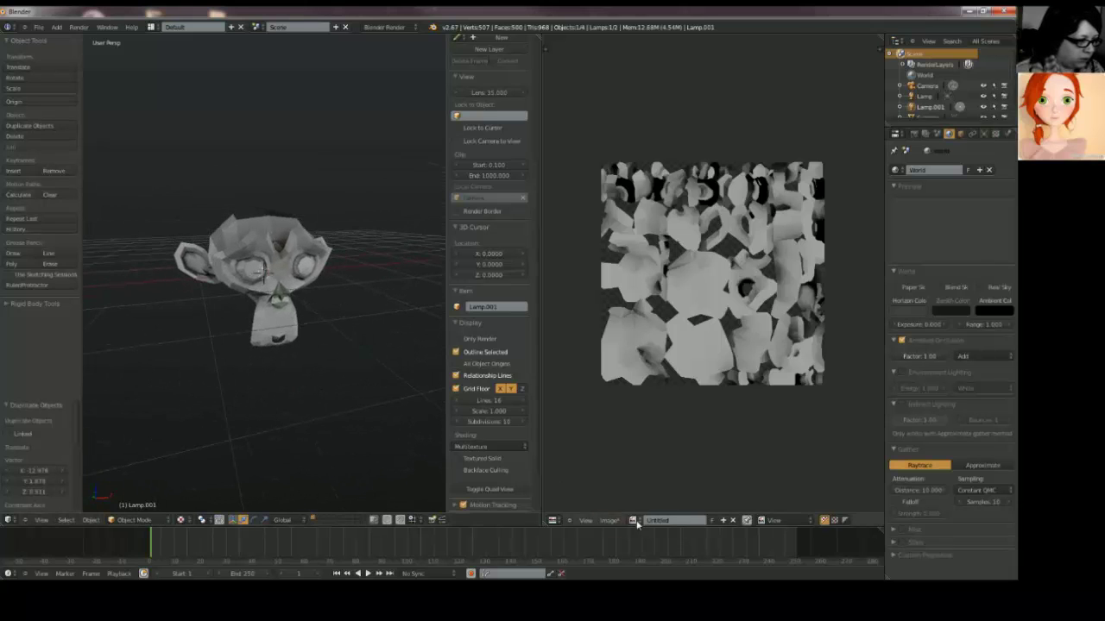
Step: Save the baked image under the name monkey_ao in the current beginner lesson folder
click(609, 520)
click(643, 457)
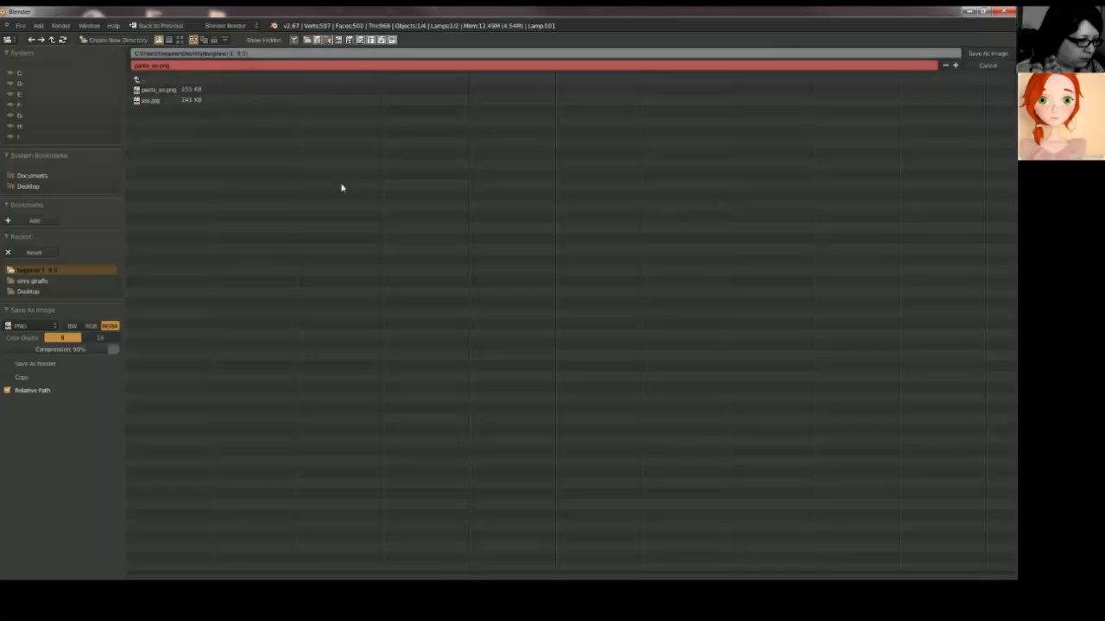
click(191, 65)
text(monkey_ao)
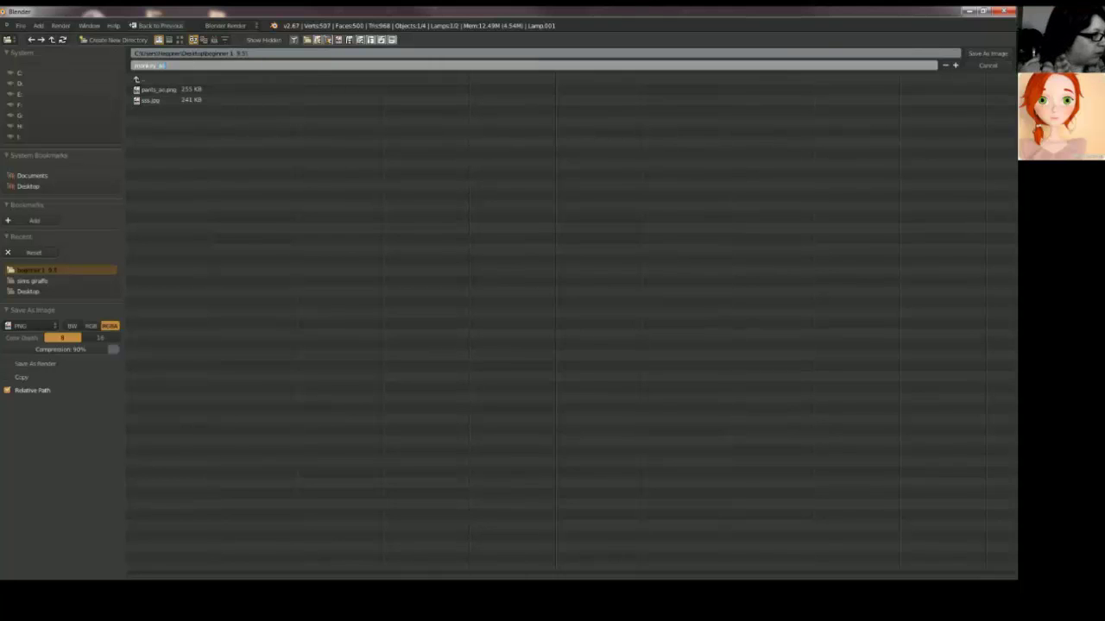
key(Return)
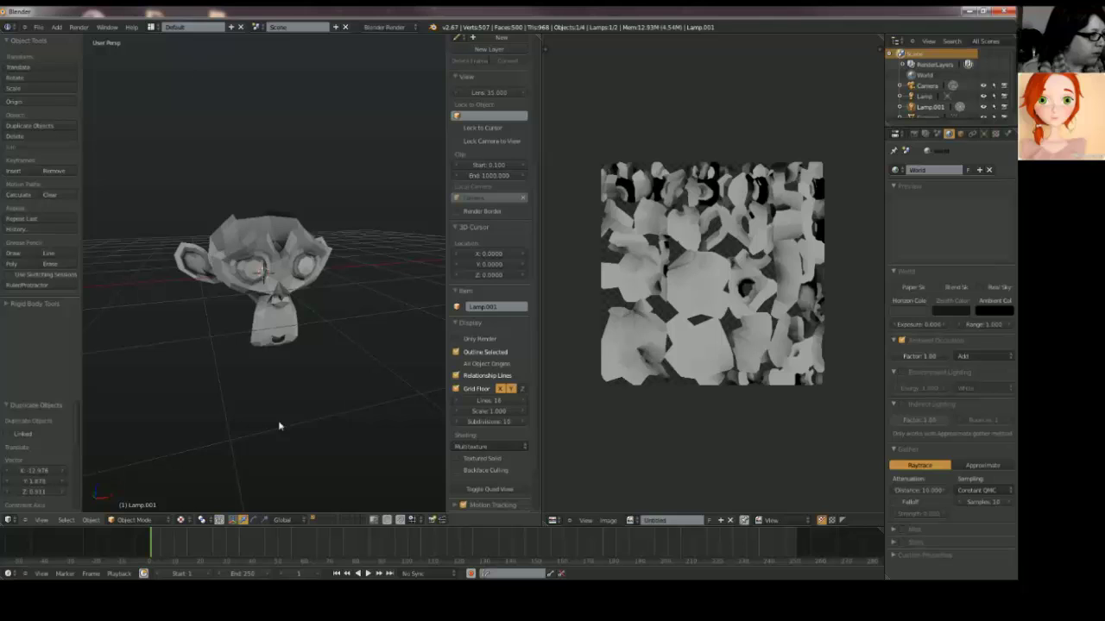
Step: Switch the render engine to Cycles Render and select the monkey in a widened 3D view
click(384, 28)
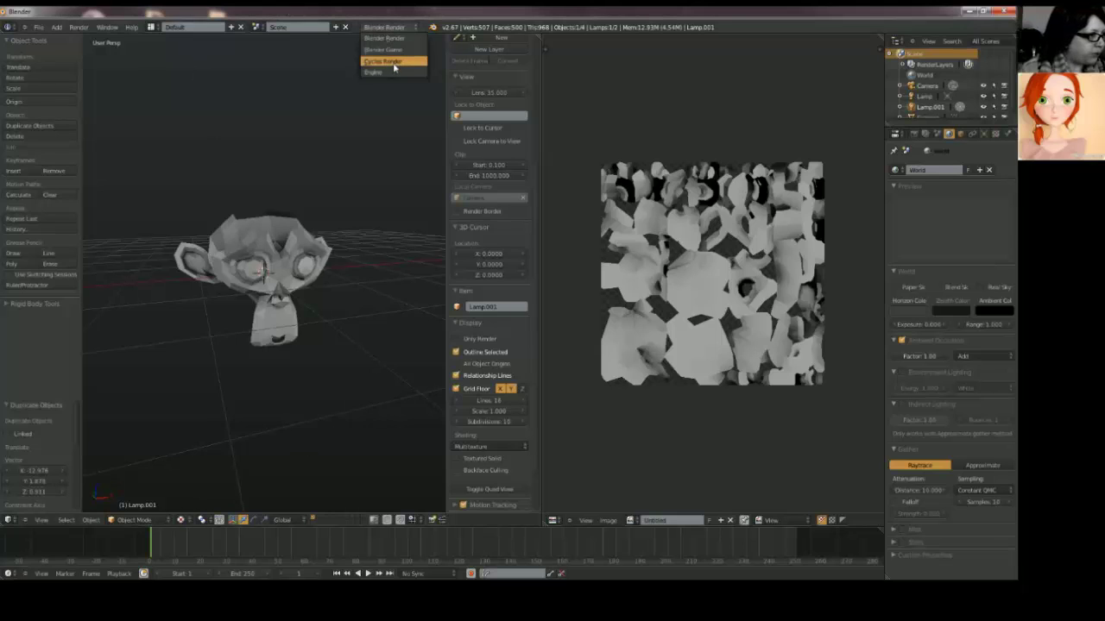
click(397, 69)
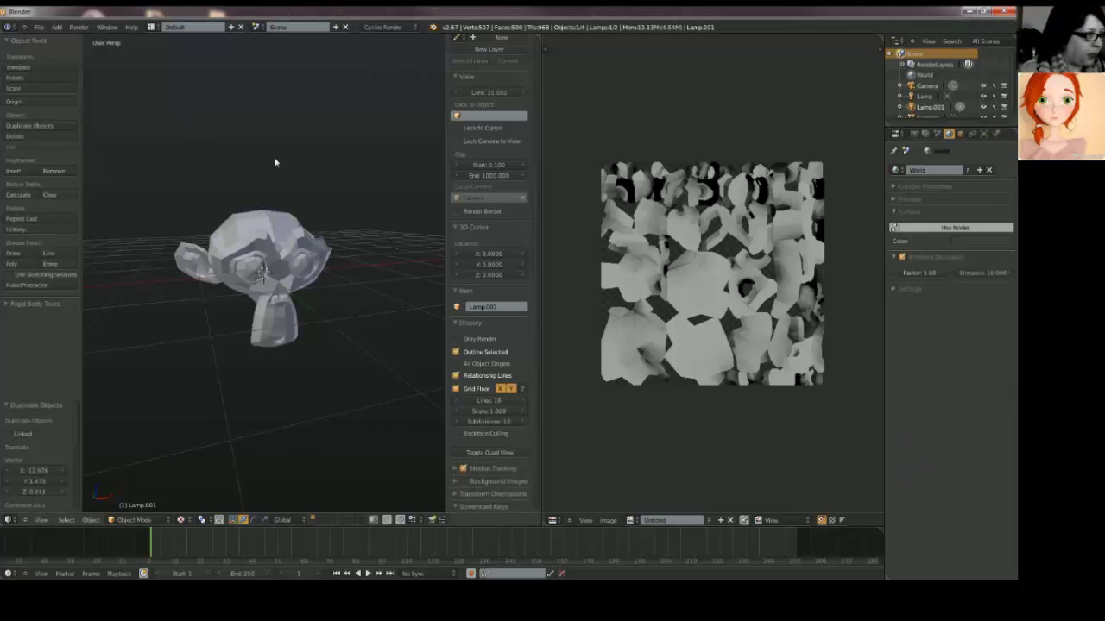
drag(544, 240, 709, 248)
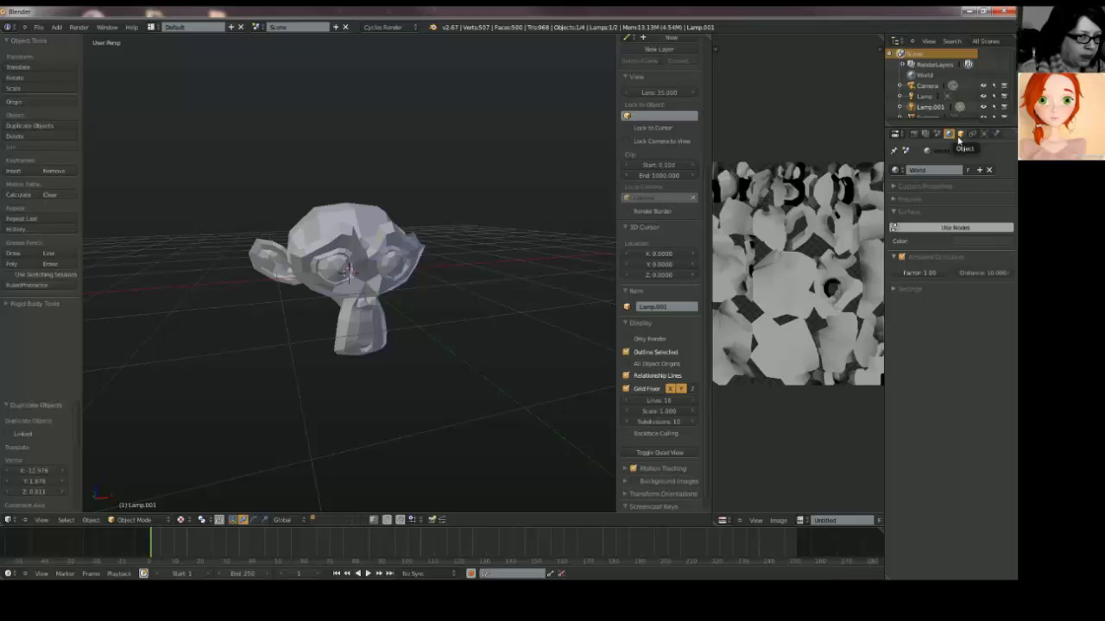
middle_drag(611, 227, 363, 276)
right_click(346, 276)
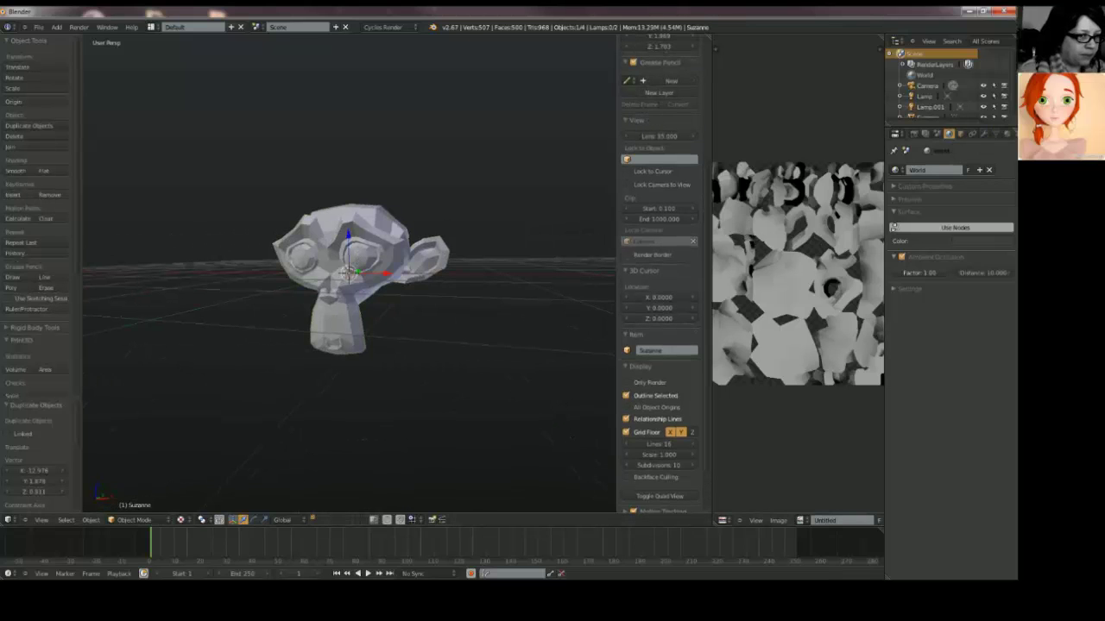
Step: Give the monkey a new material whose diffuse color uses an Image Texture with the baked Untitled image
click(1007, 134)
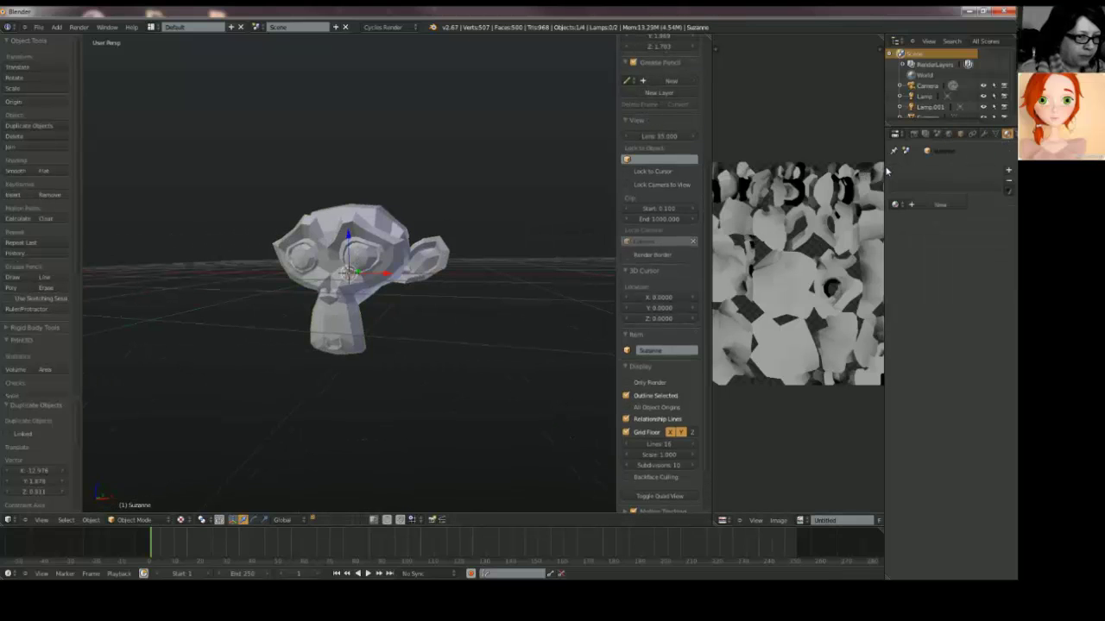
drag(882, 167, 767, 168)
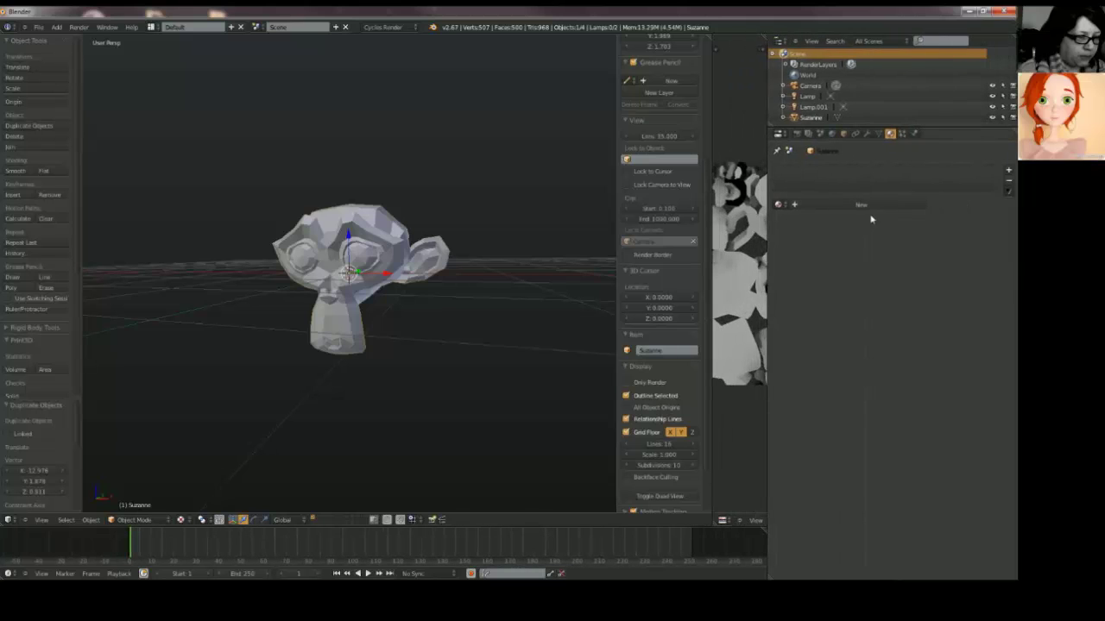
click(872, 211)
click(1006, 281)
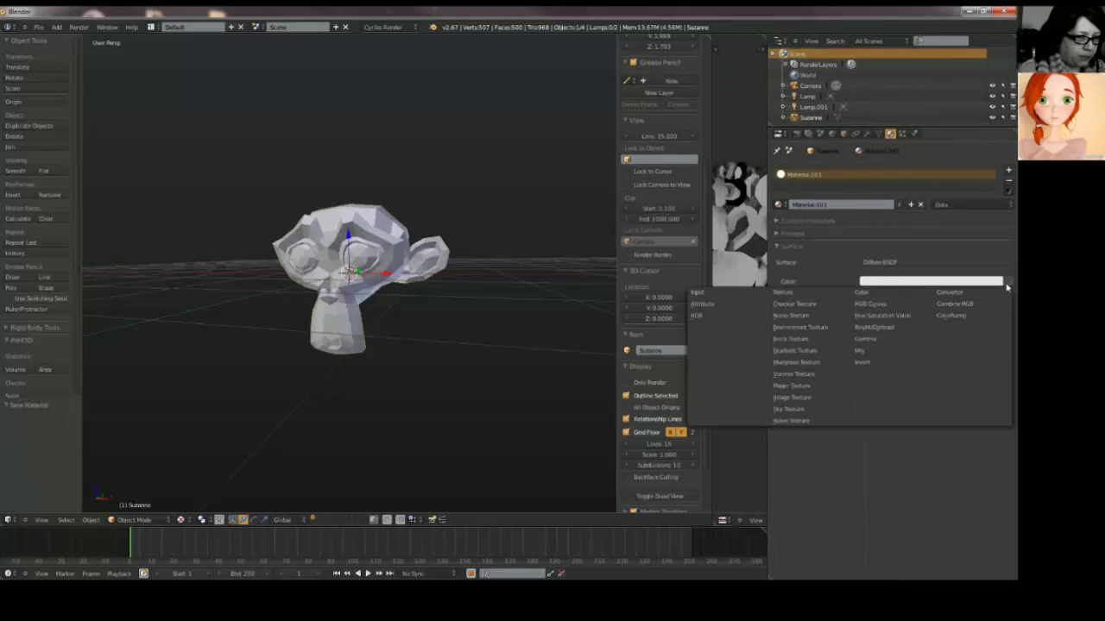
click(802, 398)
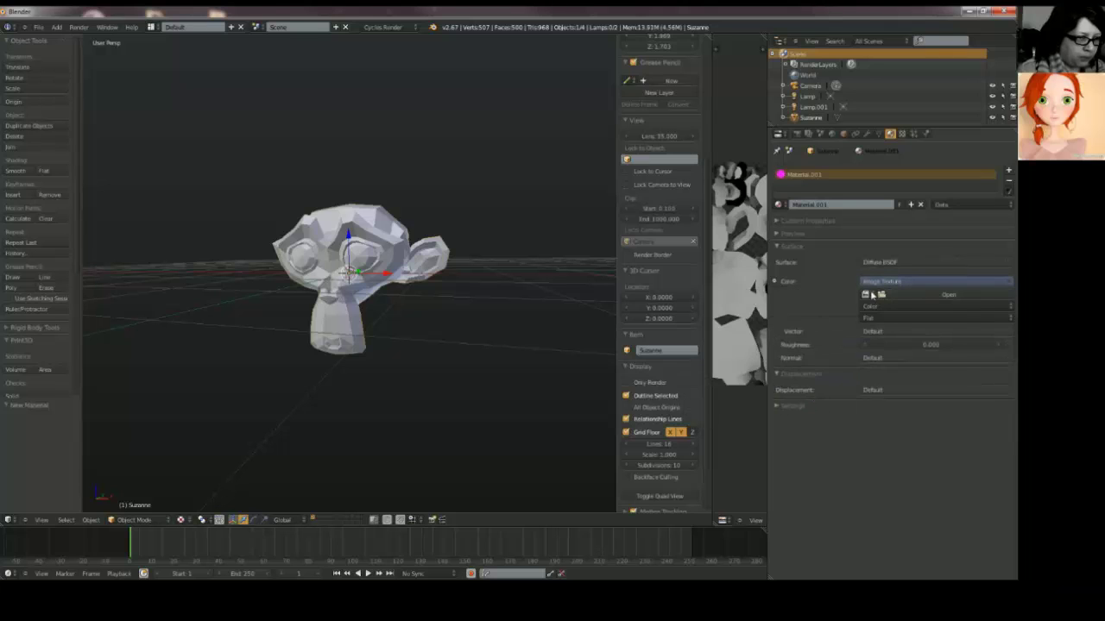
click(866, 294)
click(887, 311)
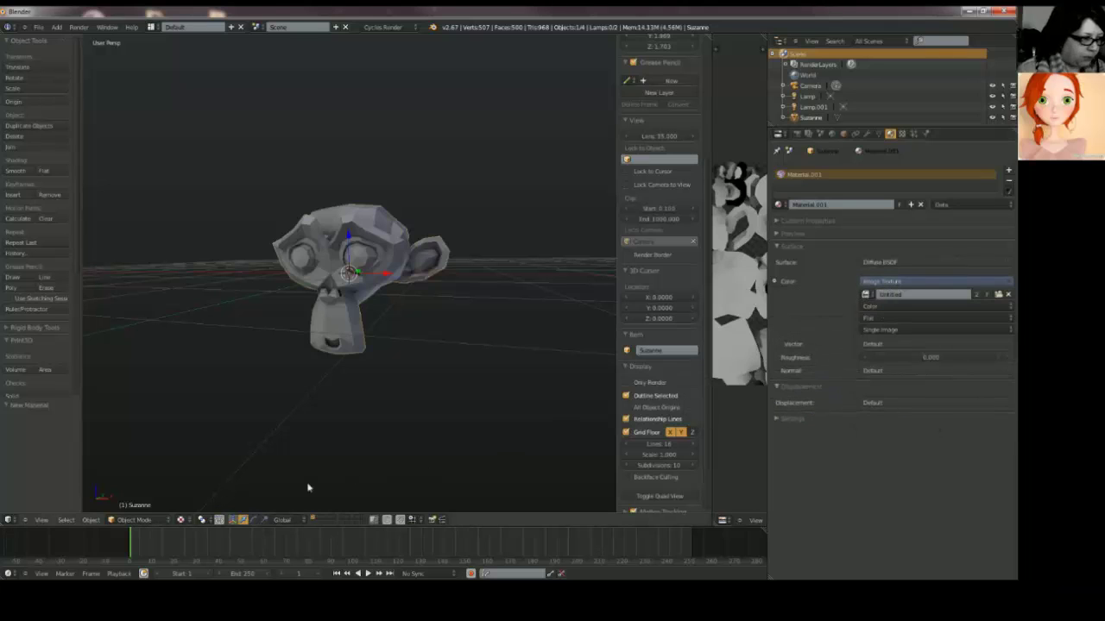
Step: Show the 3D view in Rendered shading and inspect the textured monkey up close from its other side
click(188, 521)
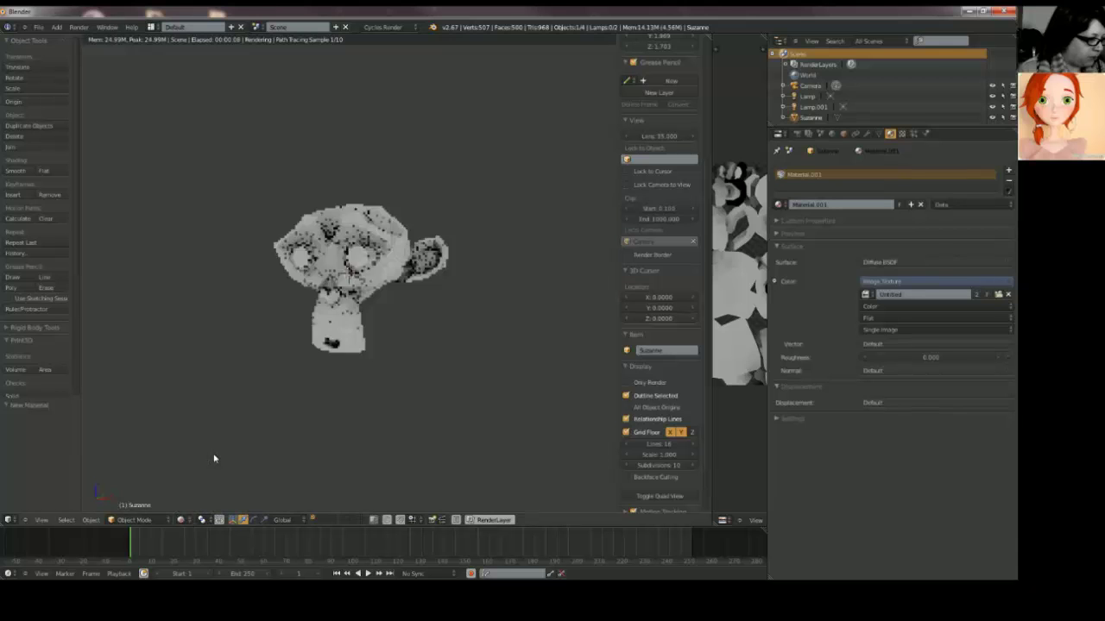
click(211, 451)
scroll(326, 366, up, 5)
middle_drag(346, 335, 425, 311)
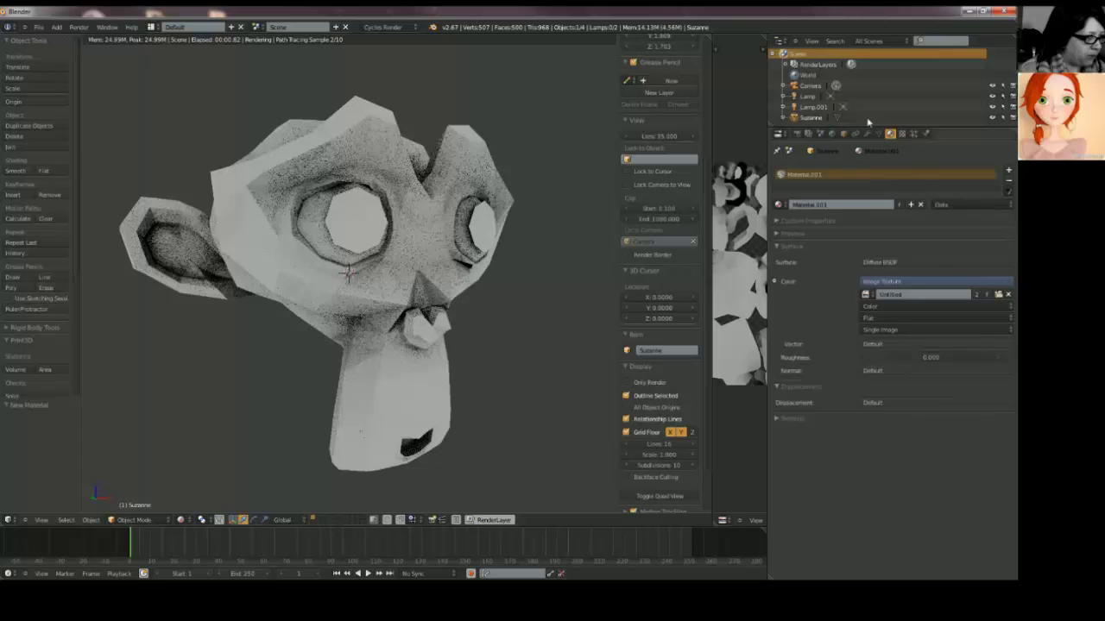
Step: Set the world's background color to a lighter grey and check the rendered monkey from both sides and the front
click(831, 134)
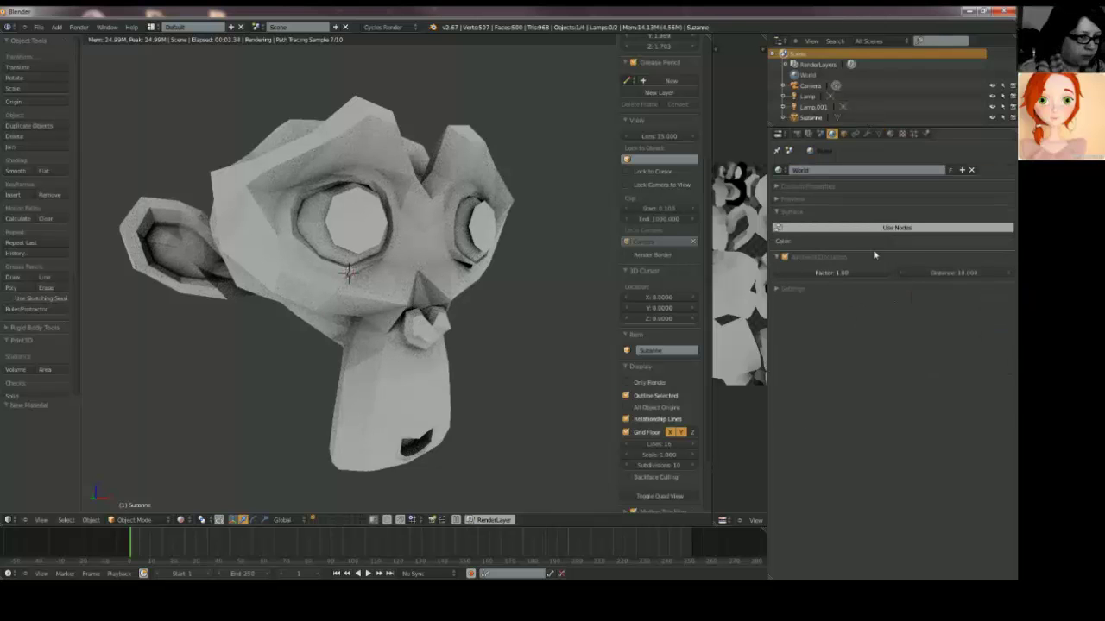
click(924, 242)
mouse_move(1004, 147)
mouse_down()
mouse_move(1008, 121)
mouse_move(1005, 154)
mouse_up()
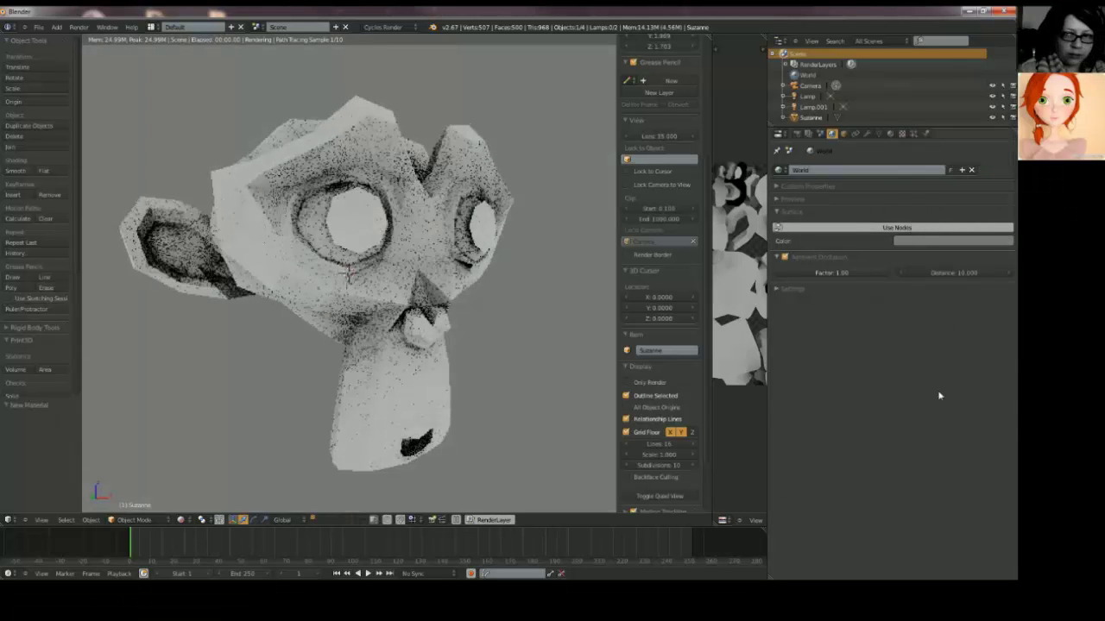
middle_drag(552, 307, 390, 306)
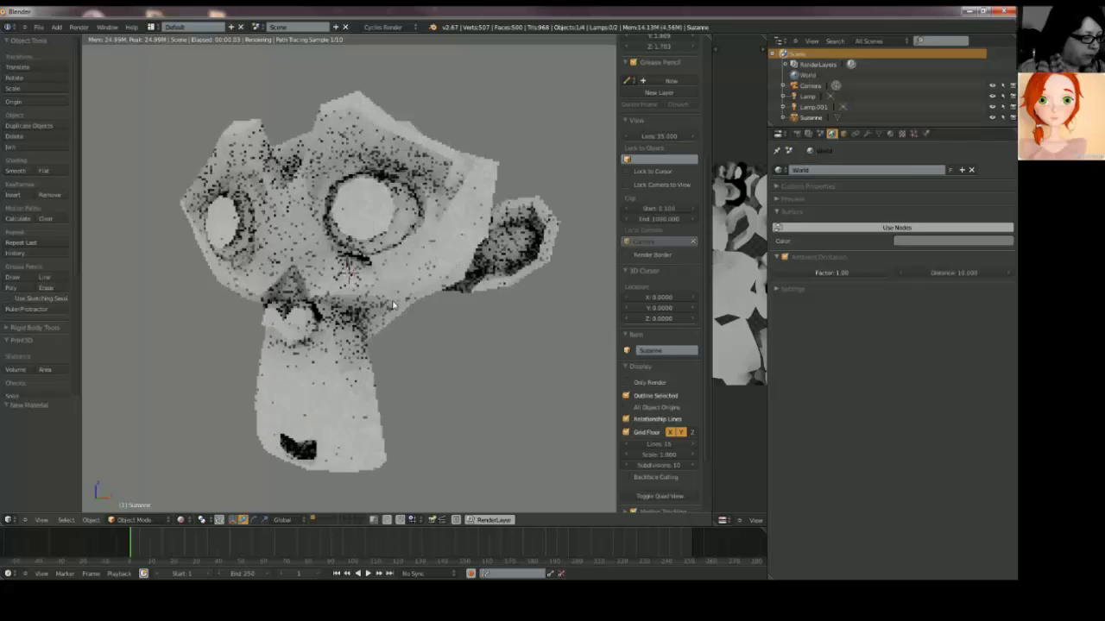
middle_drag(390, 305, 345, 306)
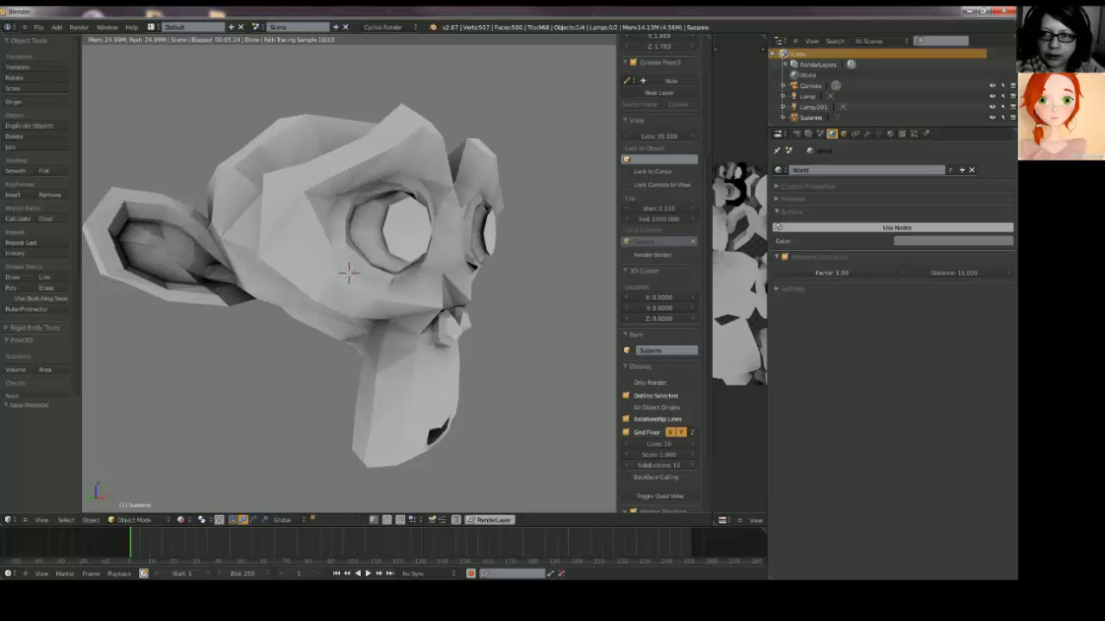
middle_drag(400, 258, 304, 264)
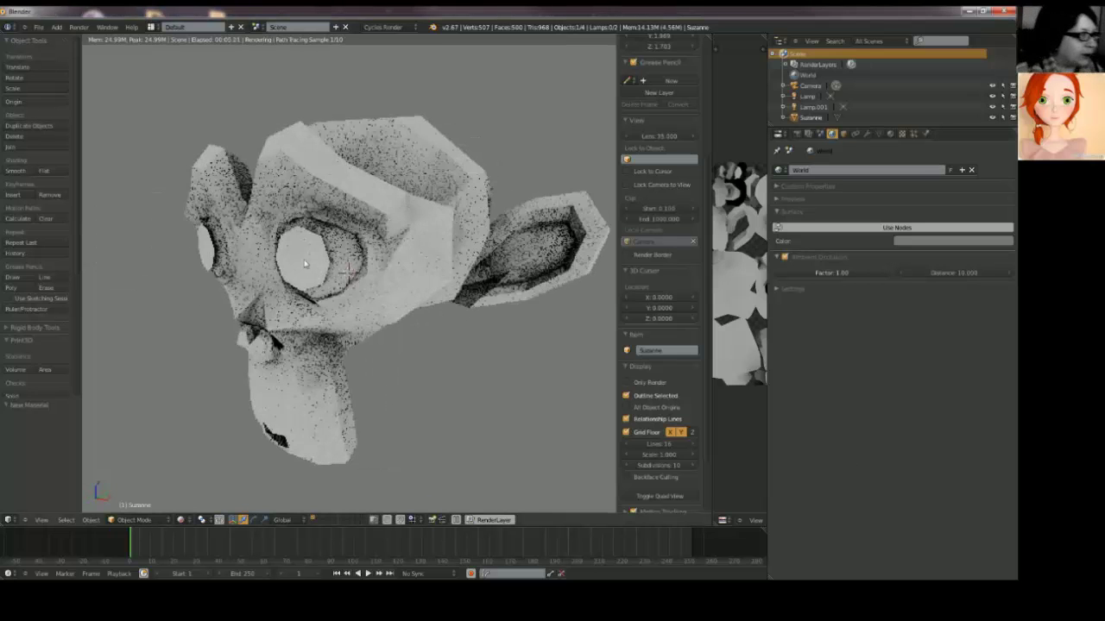
key(KP_1)
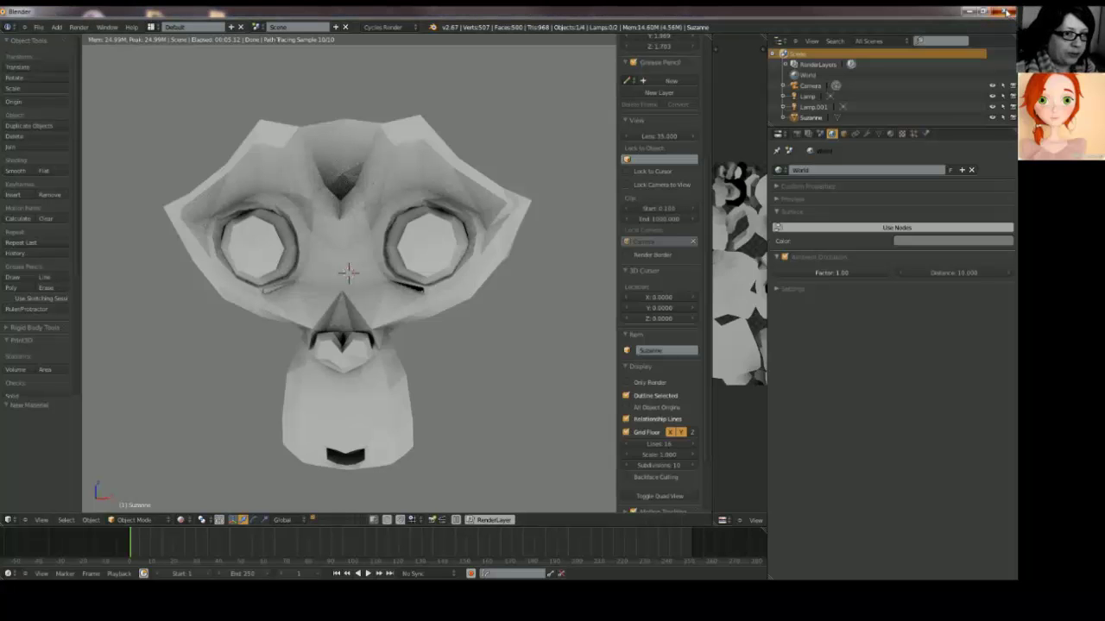
Step: Close the monkey scene and open the sss Blender file from the beginner 1 9.5 folder in a maximized window
click(1006, 11)
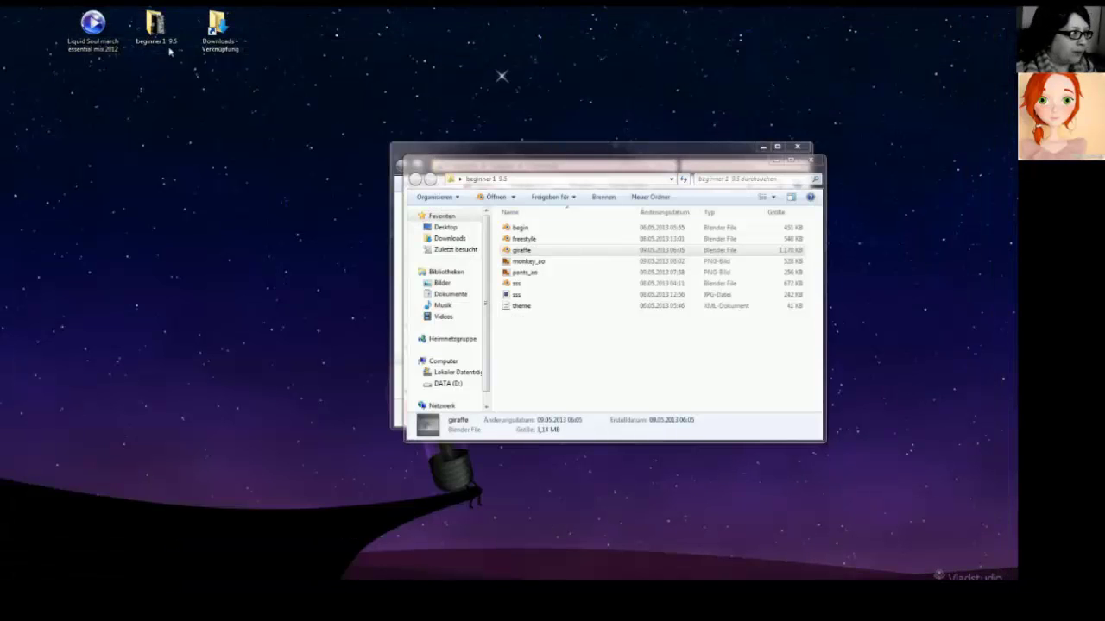
double_click(221, 37)
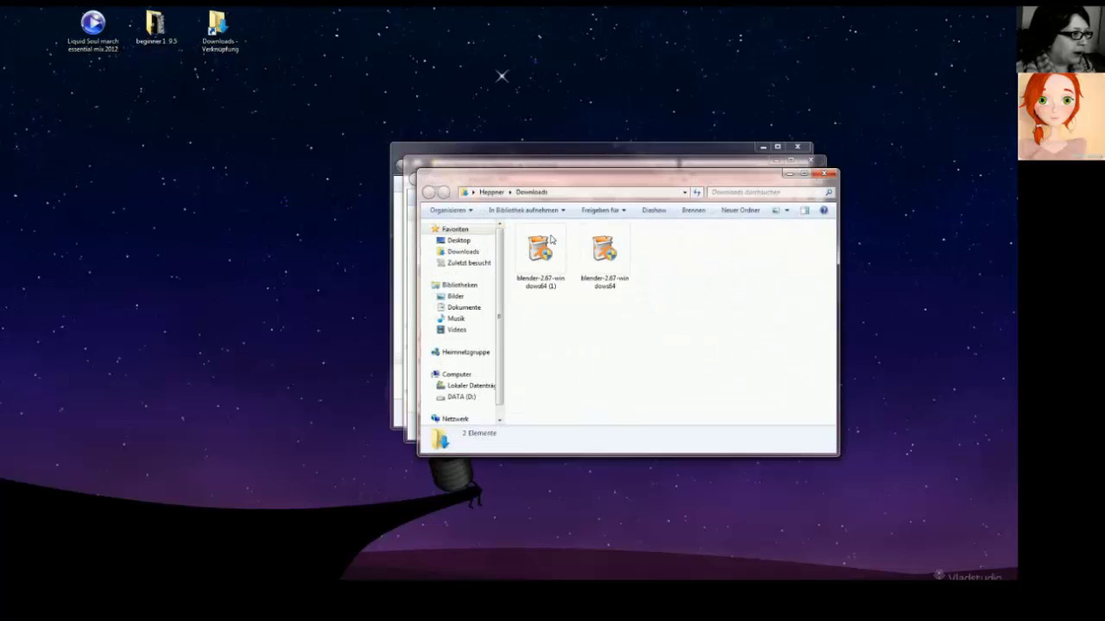
click(825, 175)
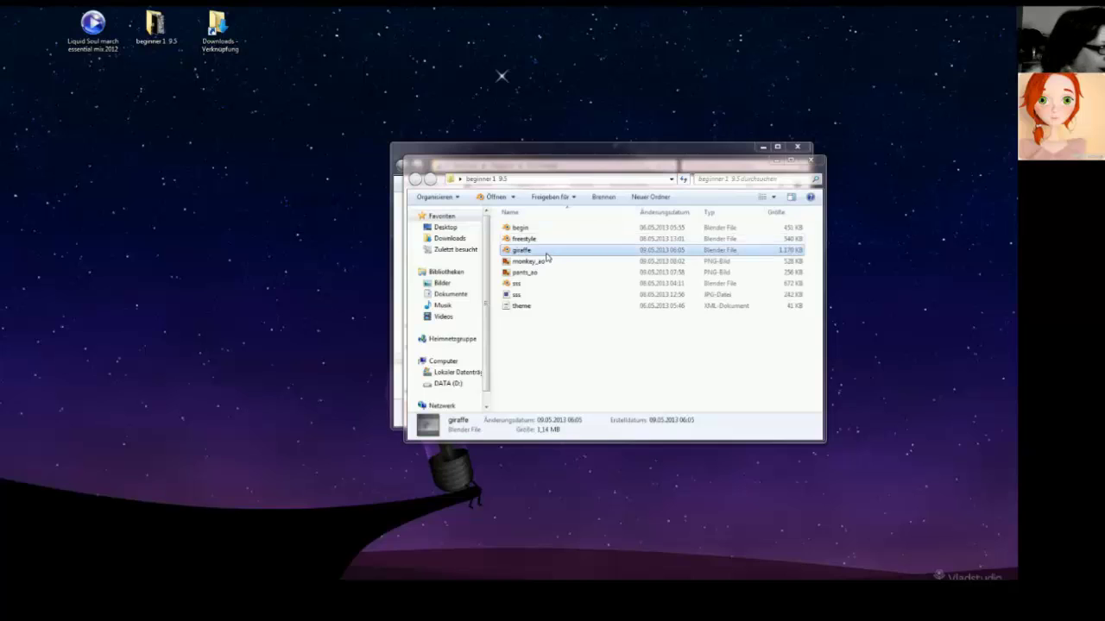
click(546, 239)
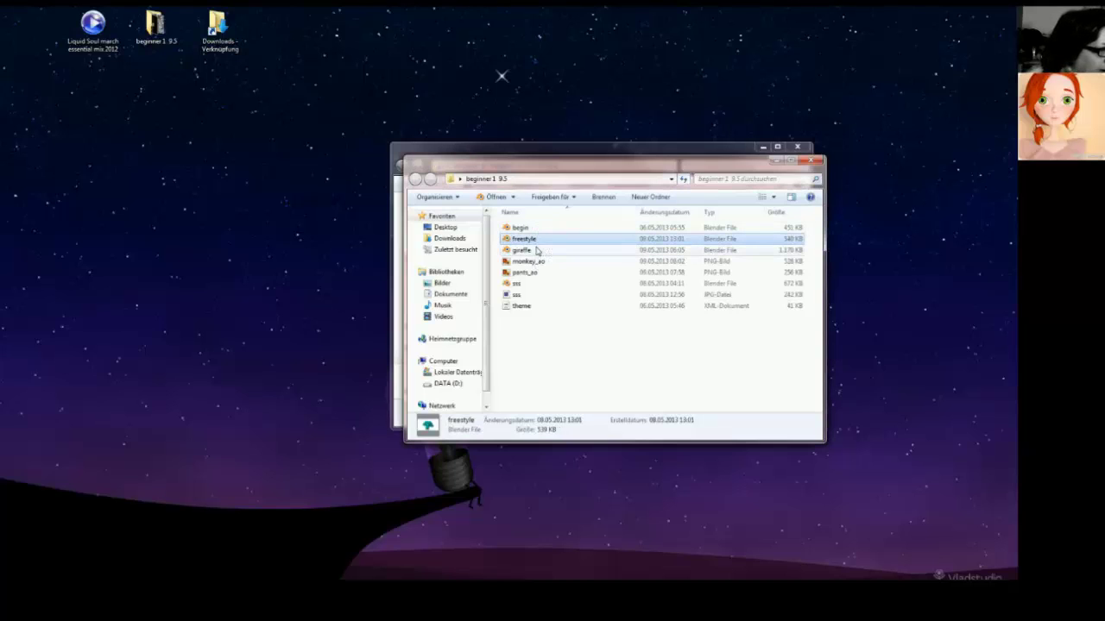
click(521, 285)
double_click(521, 284)
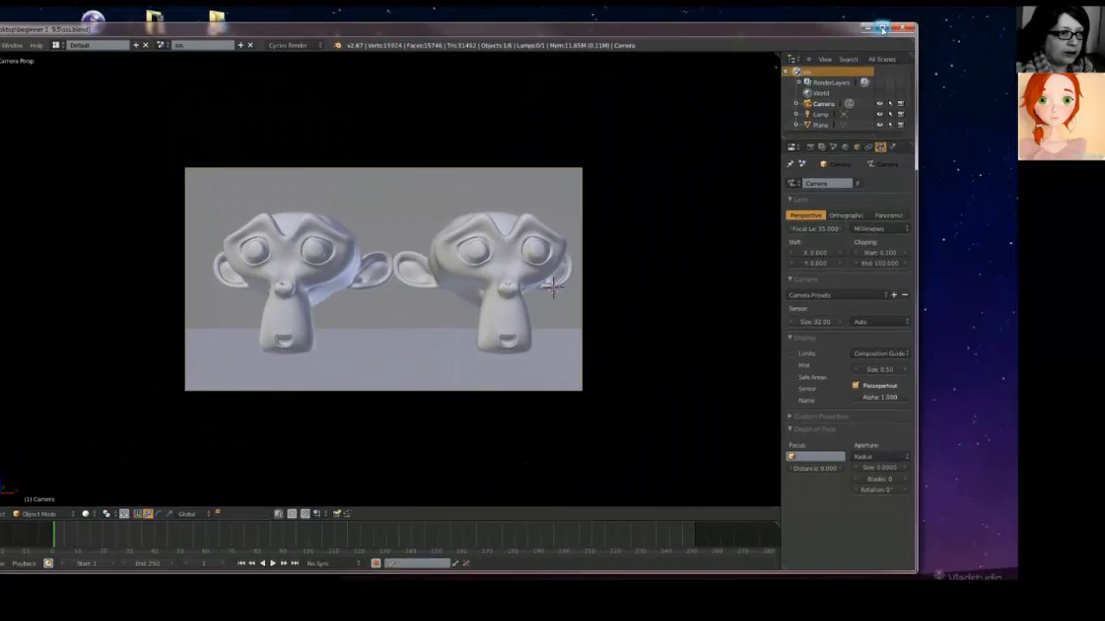
click(882, 29)
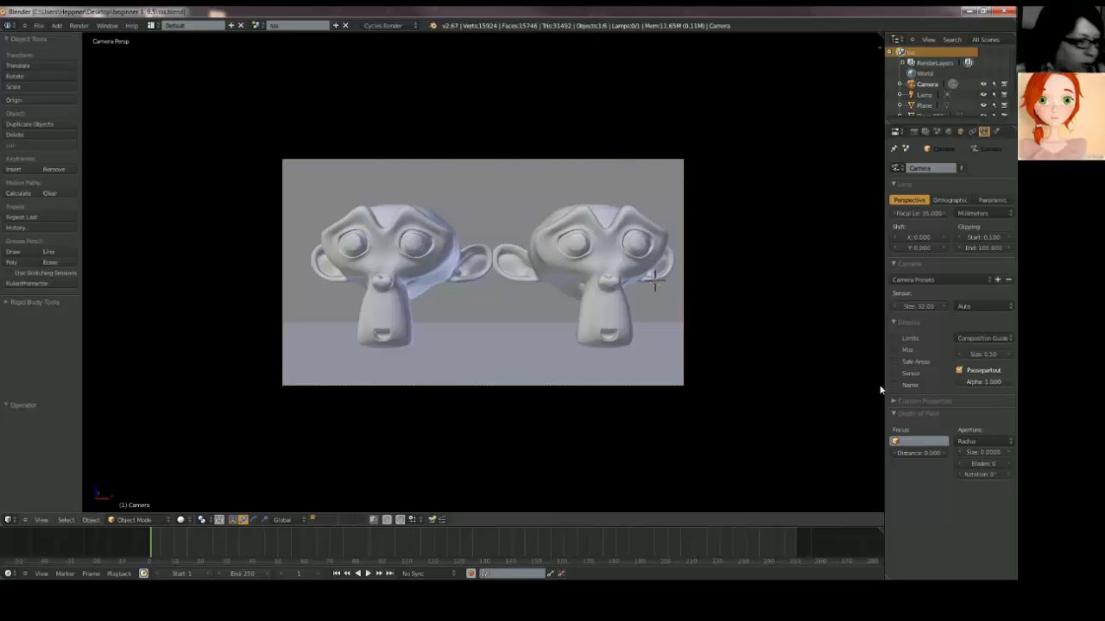
Step: Select the left monkey and render the camera view of both monkeys using Rendered viewport shading
right_click(396, 227)
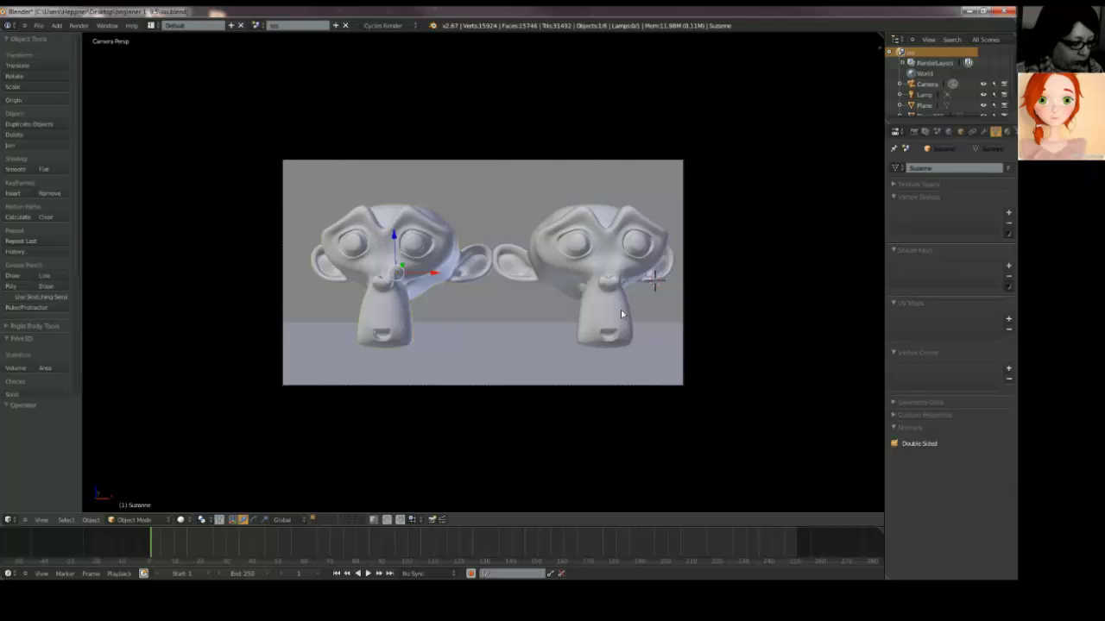
shift+middle_drag(513, 301, 406, 317)
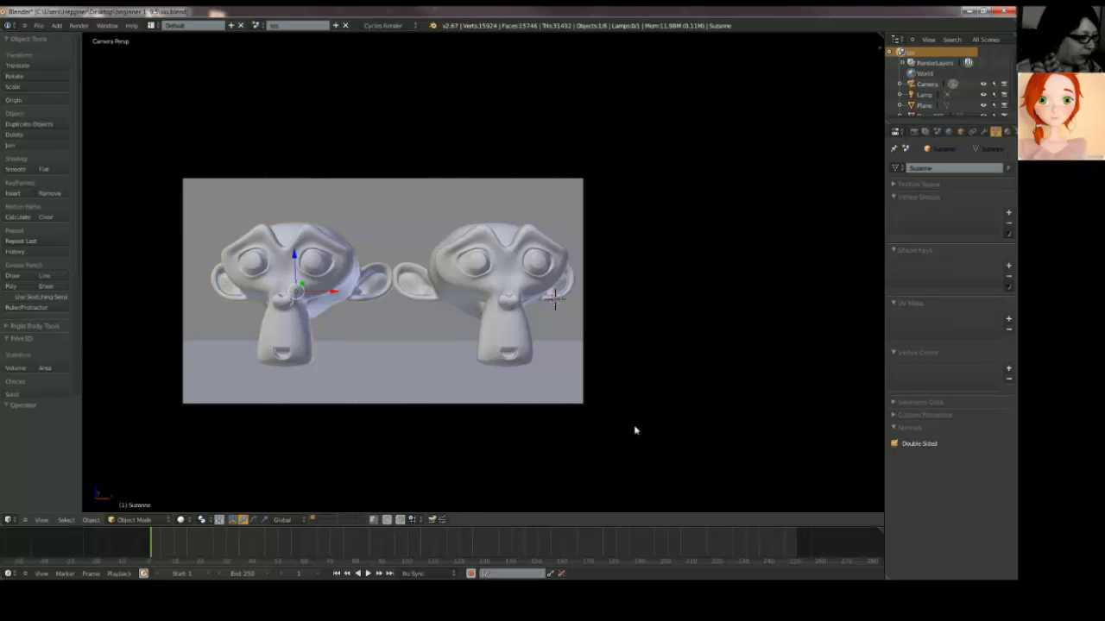
click(181, 519)
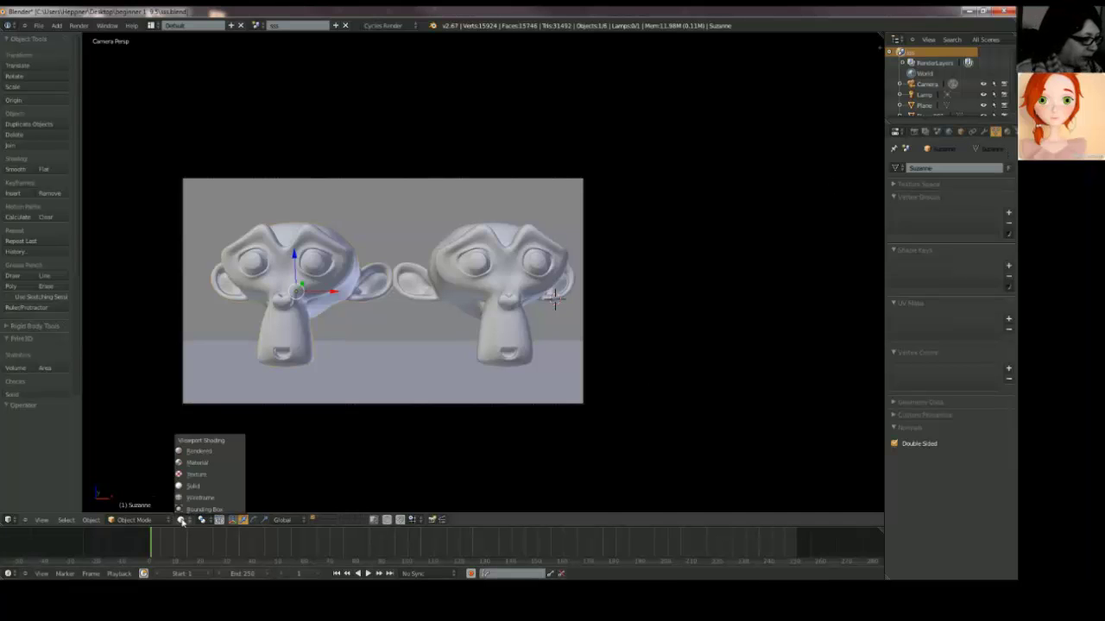
click(220, 451)
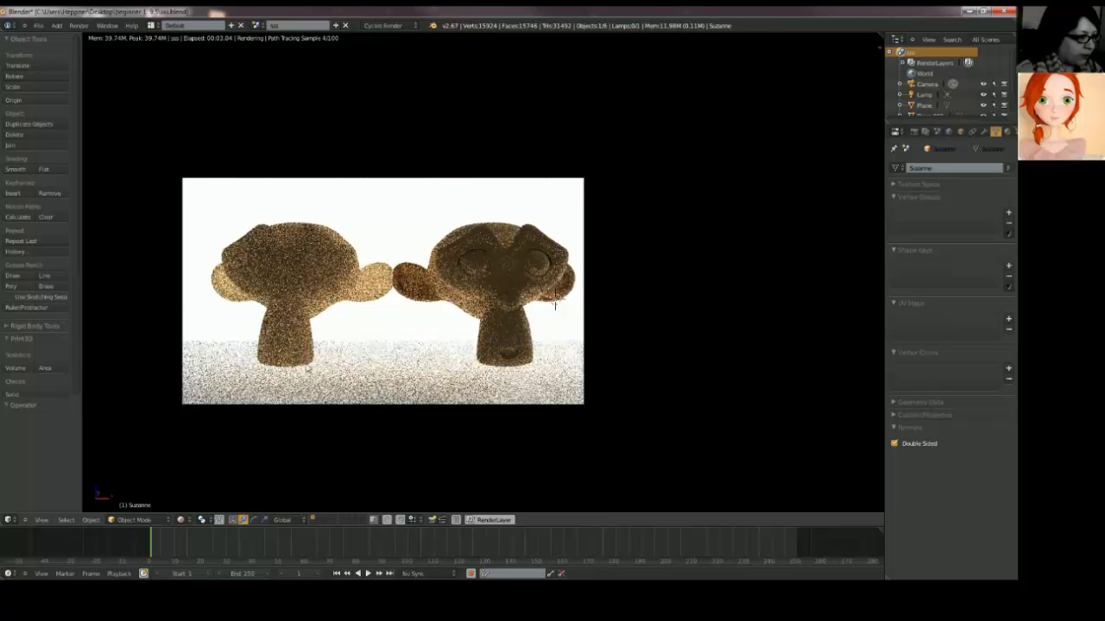
key(F12)
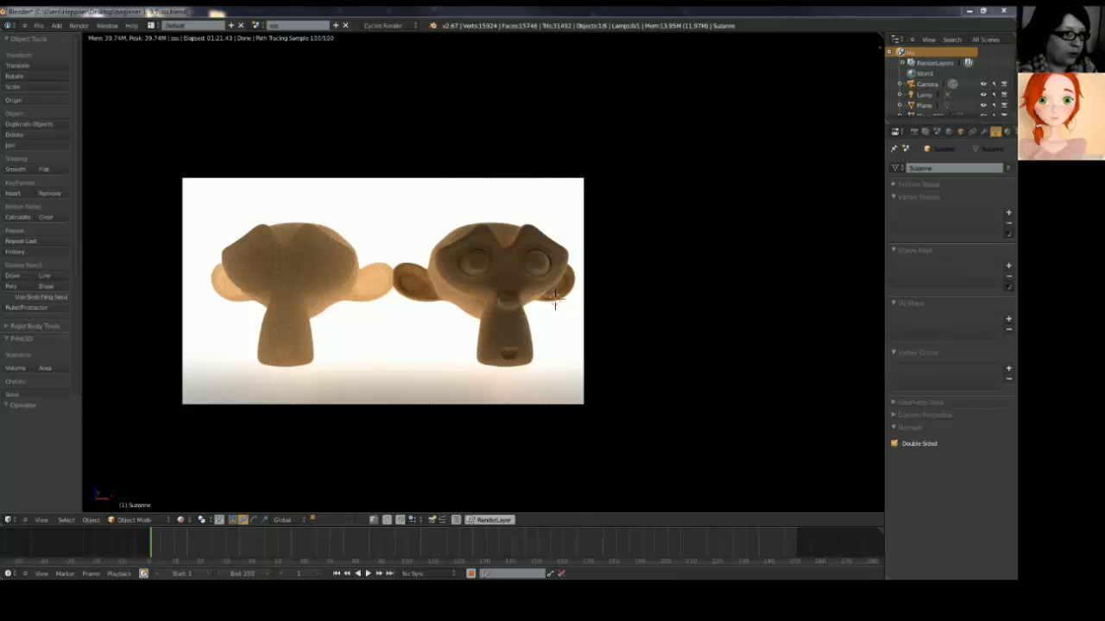
Step: Open the sss JPG image in Photoshop, examine both monkeys at about 147% zoom, and return to Blender
click(968, 10)
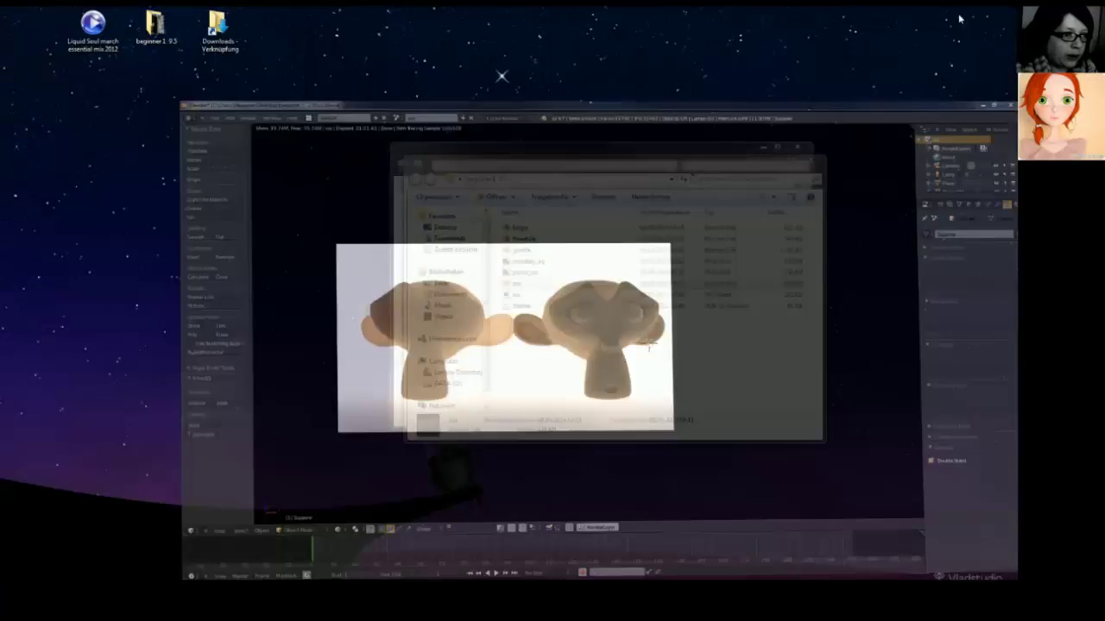
click(527, 298)
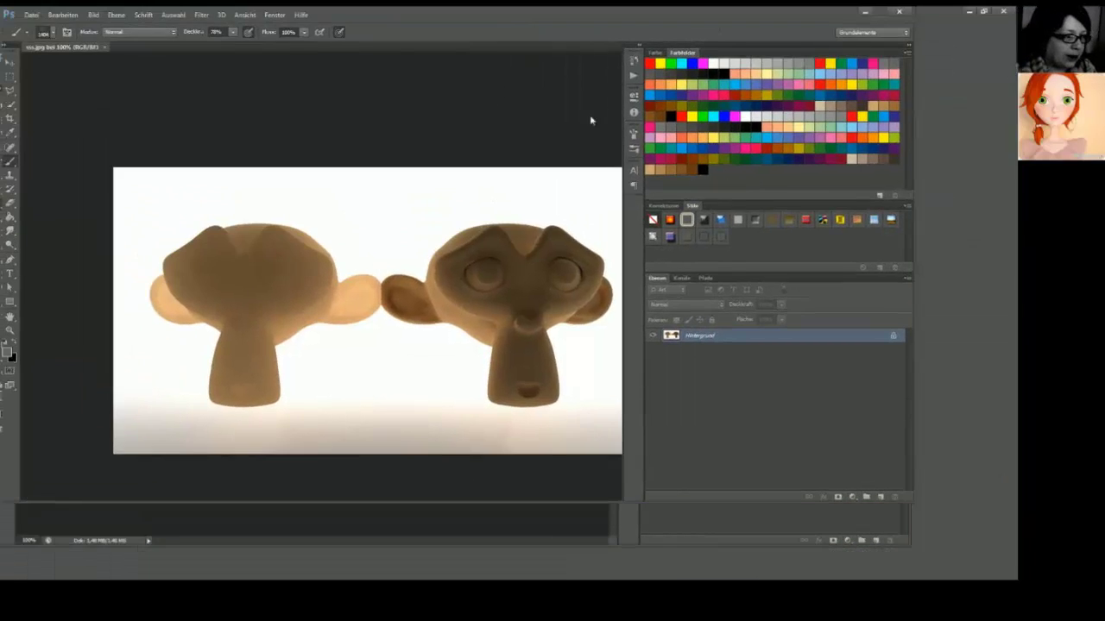
key(v)
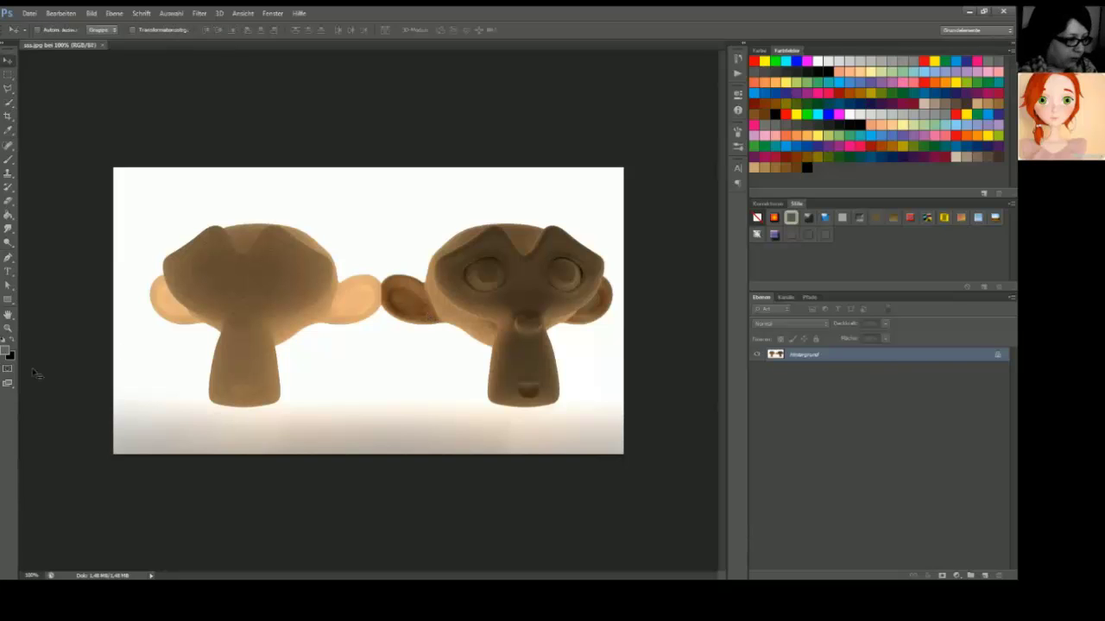
alt+scroll(227, 298, up, 3)
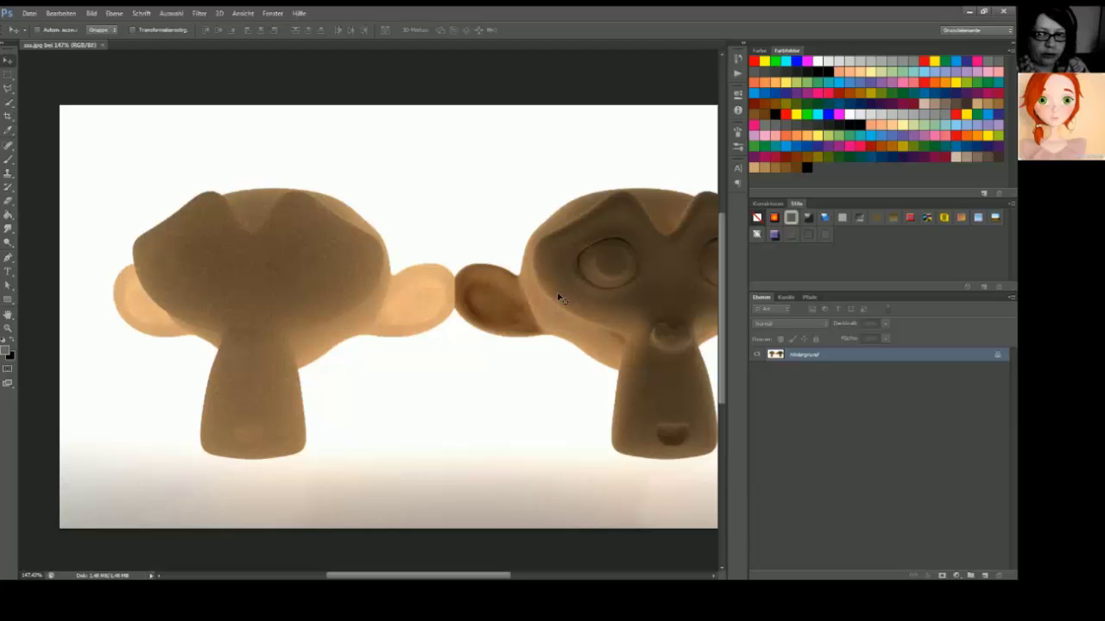
scroll(347, 338, down, 1)
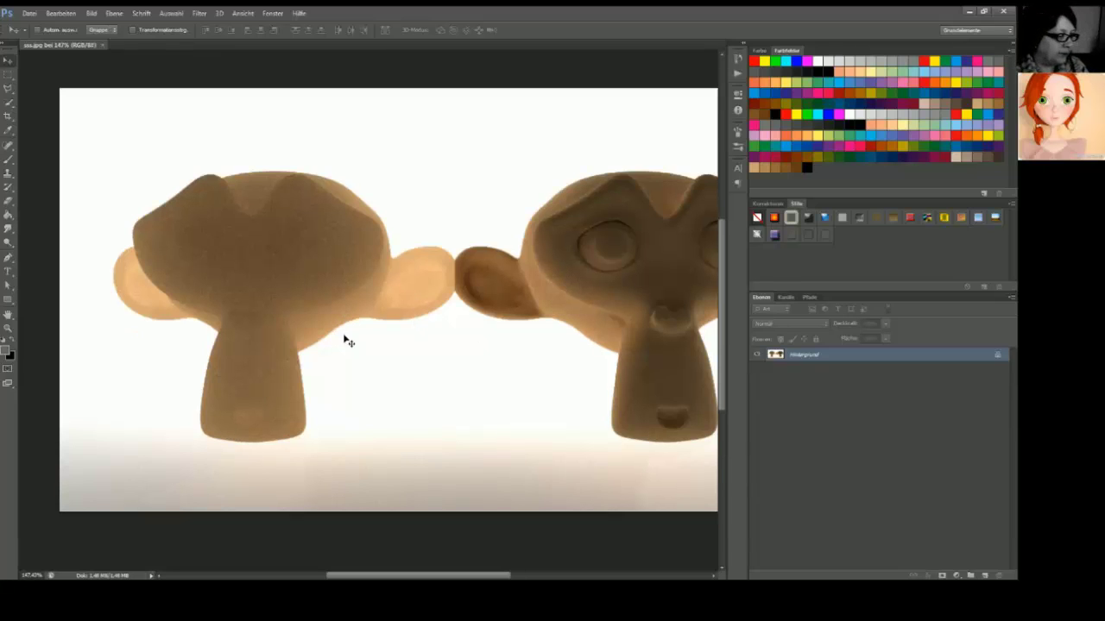
click(968, 12)
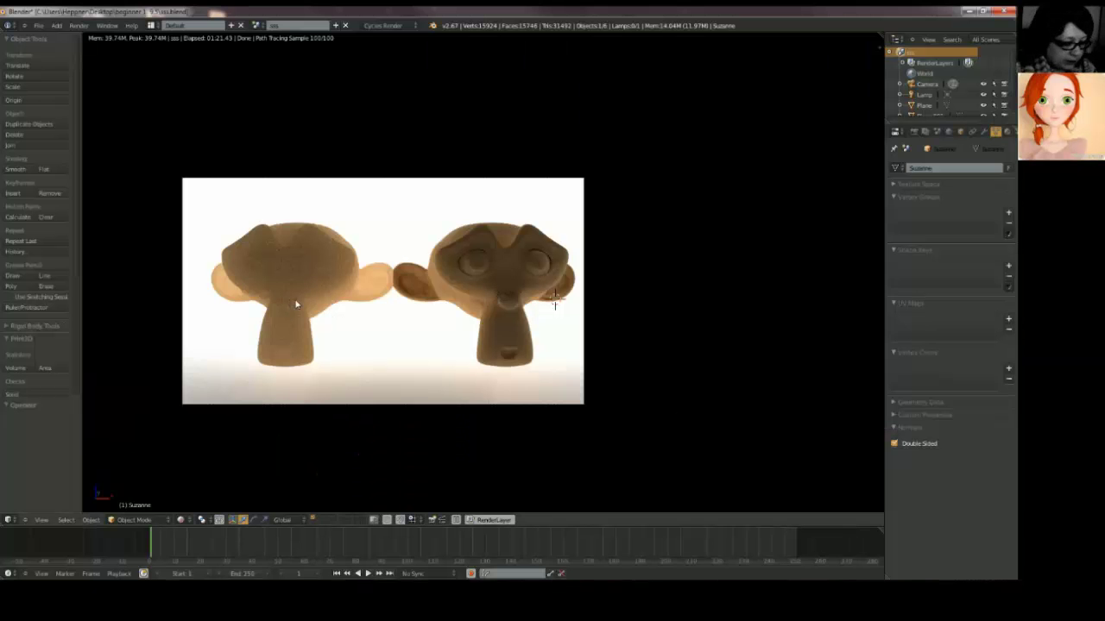
Step: Return the view to solid shading and show the material settings of the light-emitting plane Plane.001
key(shift+z)
right_click(416, 278)
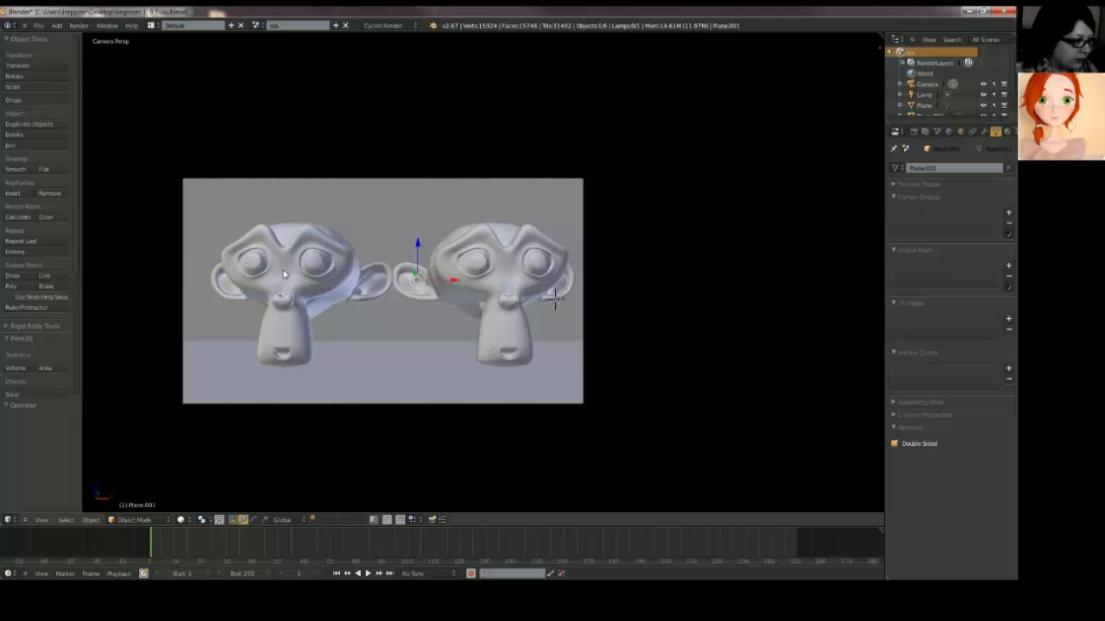
click(1008, 132)
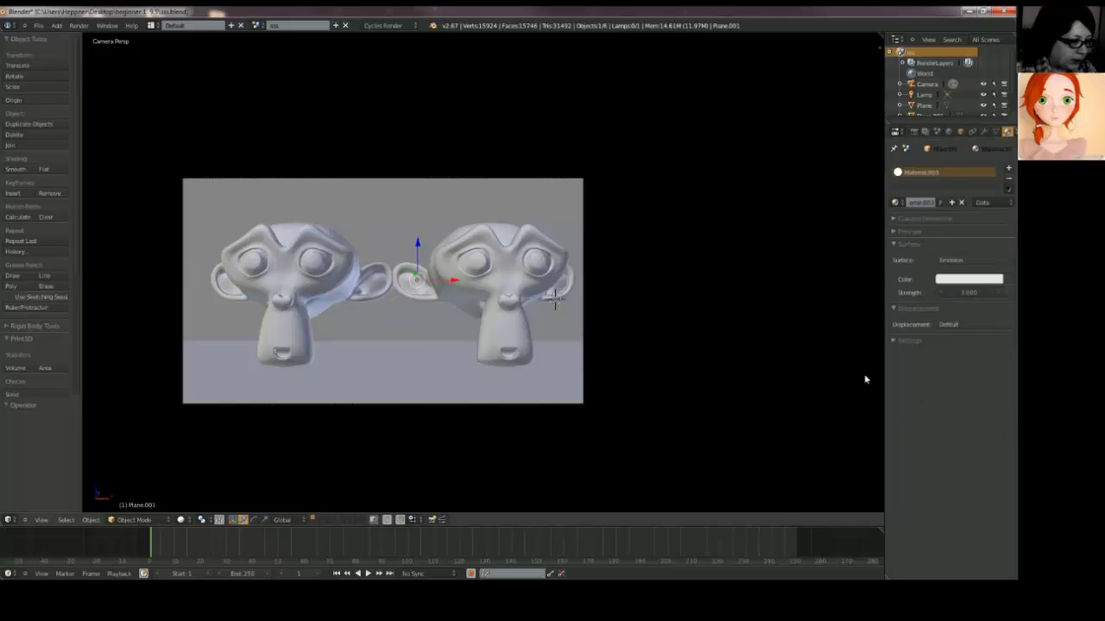
Step: Start the Screencast Keys display in the 3D view and select the left monkey to show its material
key(n)
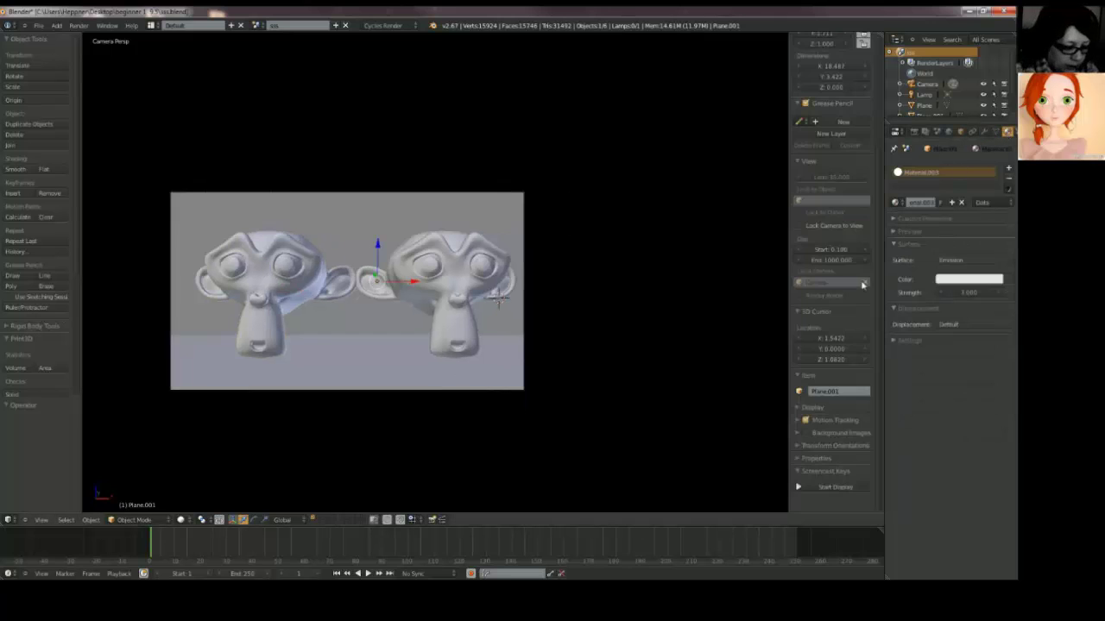
click(811, 486)
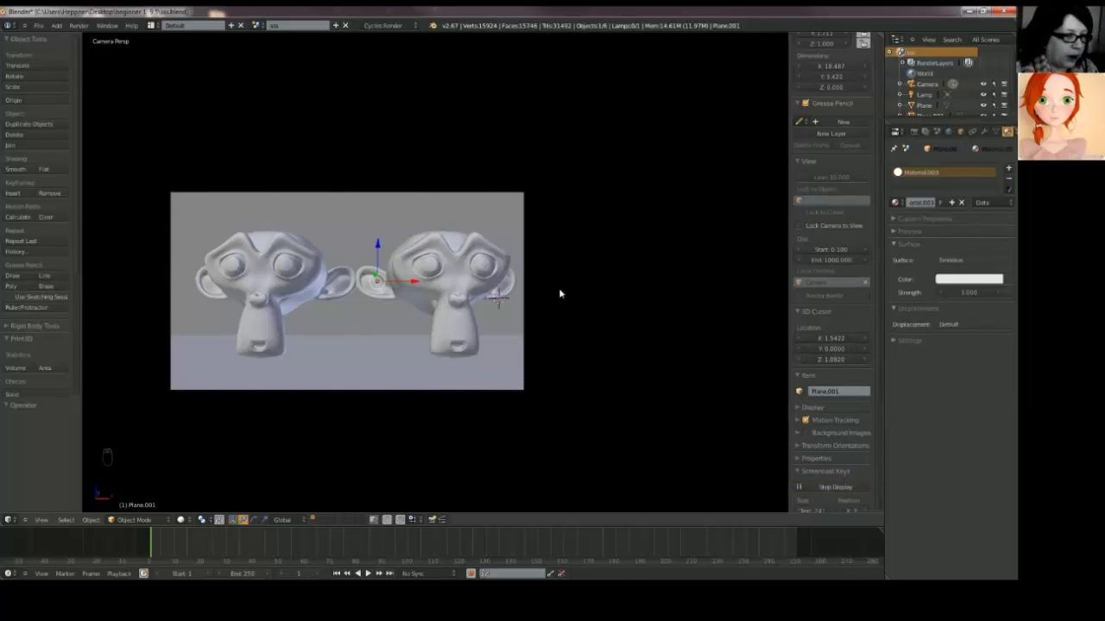
right_click(345, 292)
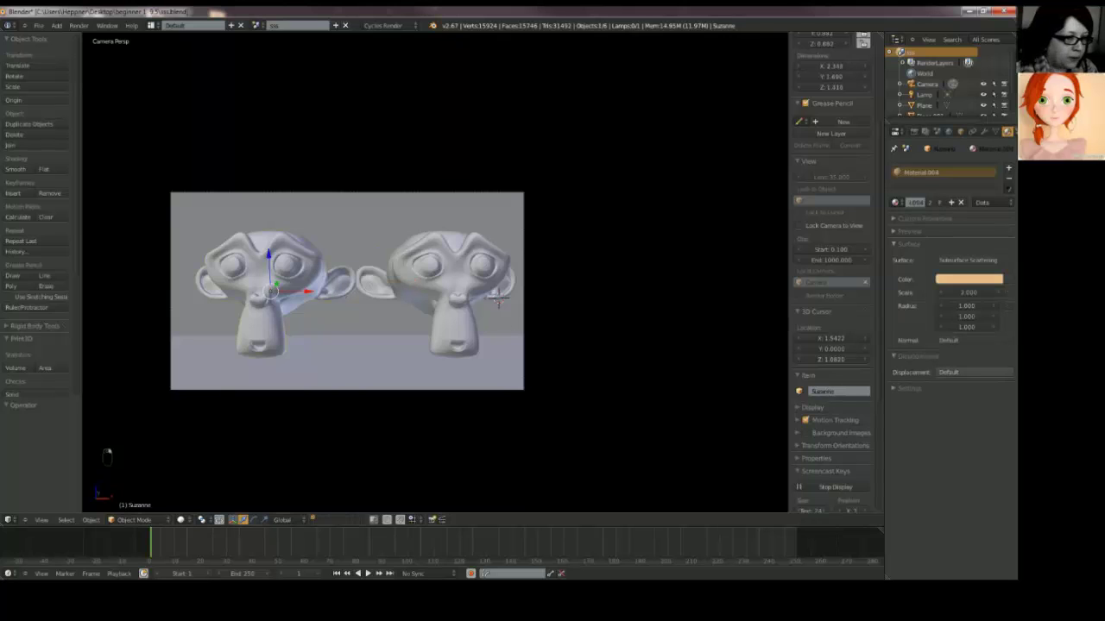
Step: Widen the properties editor and compare the surface settings of the left and right monkeys' materials
drag(882, 313, 777, 315)
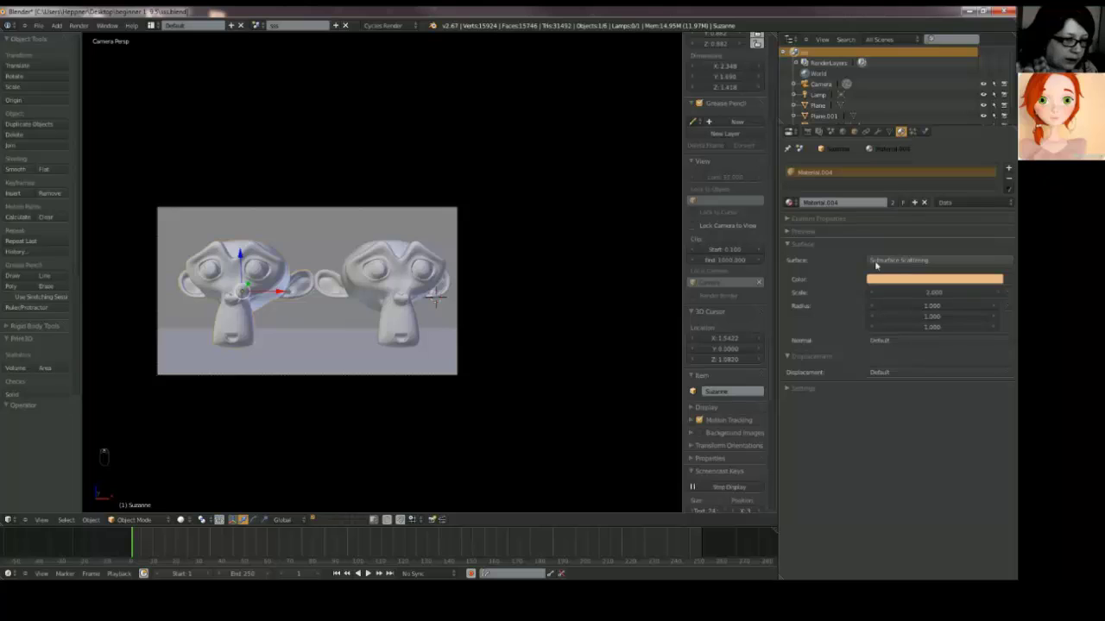
click(898, 262)
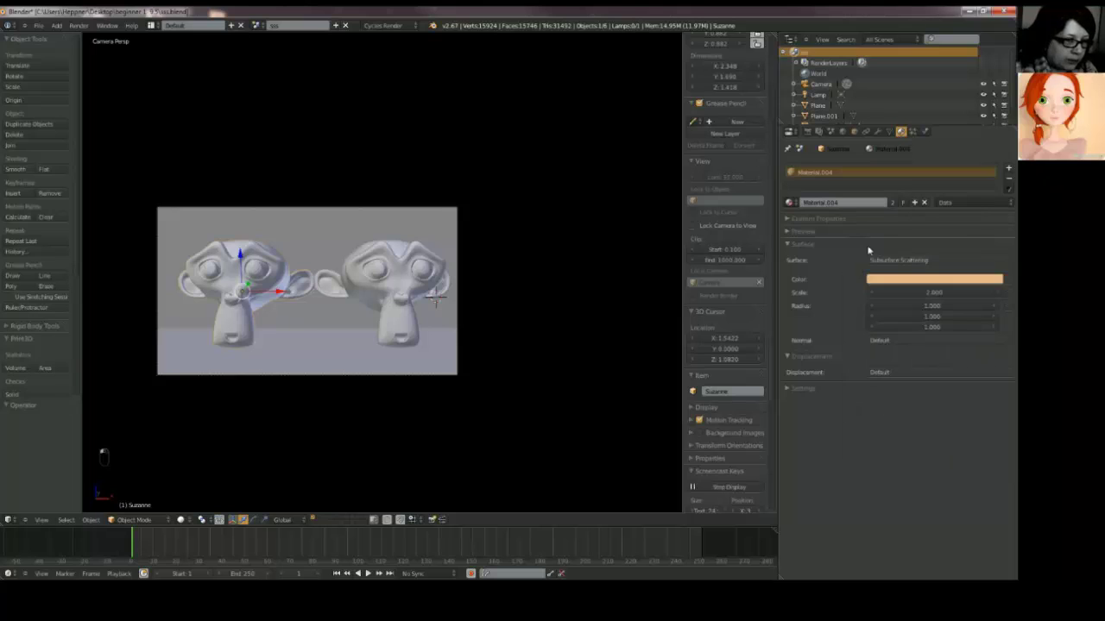
right_click(386, 263)
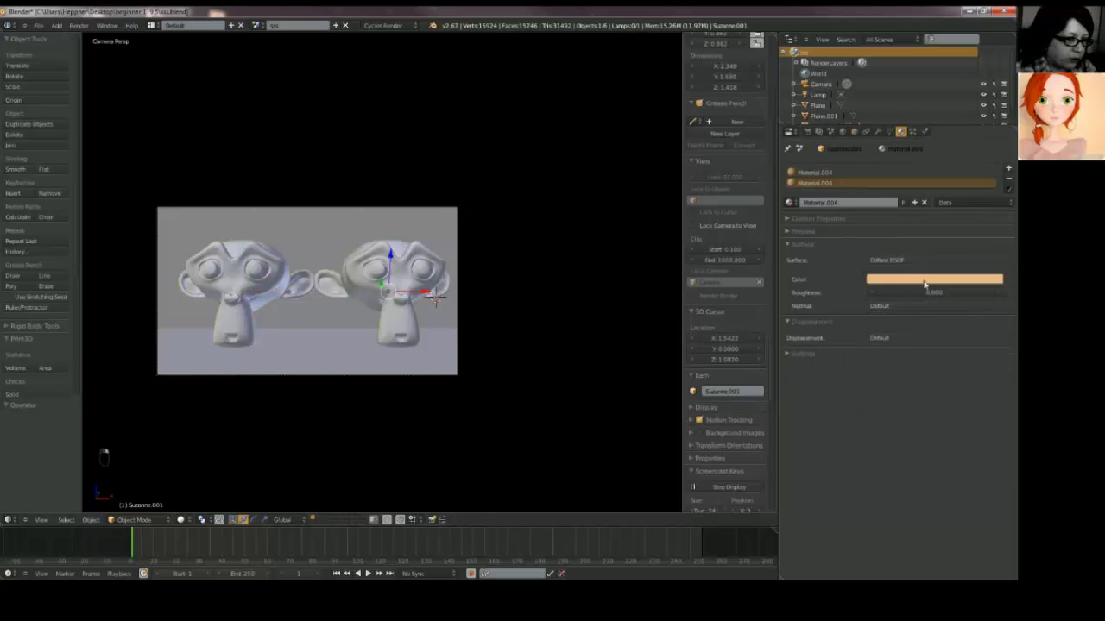
right_click(219, 269)
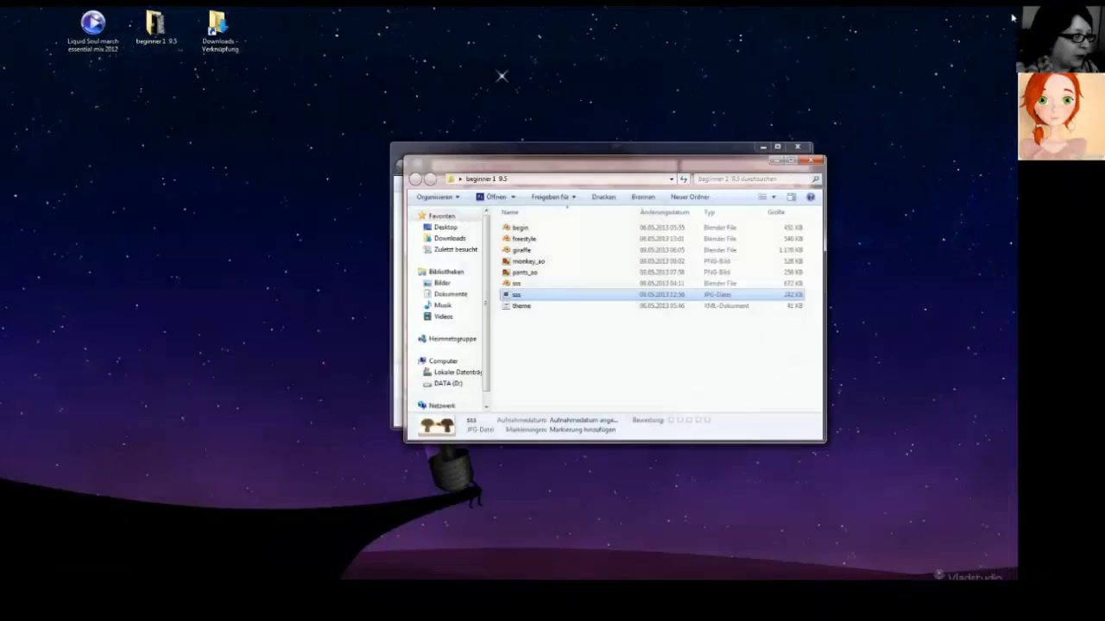
Step: Open the freestyle Blender file from the beginner1_9.5 folder and maximize its window
click(577, 241)
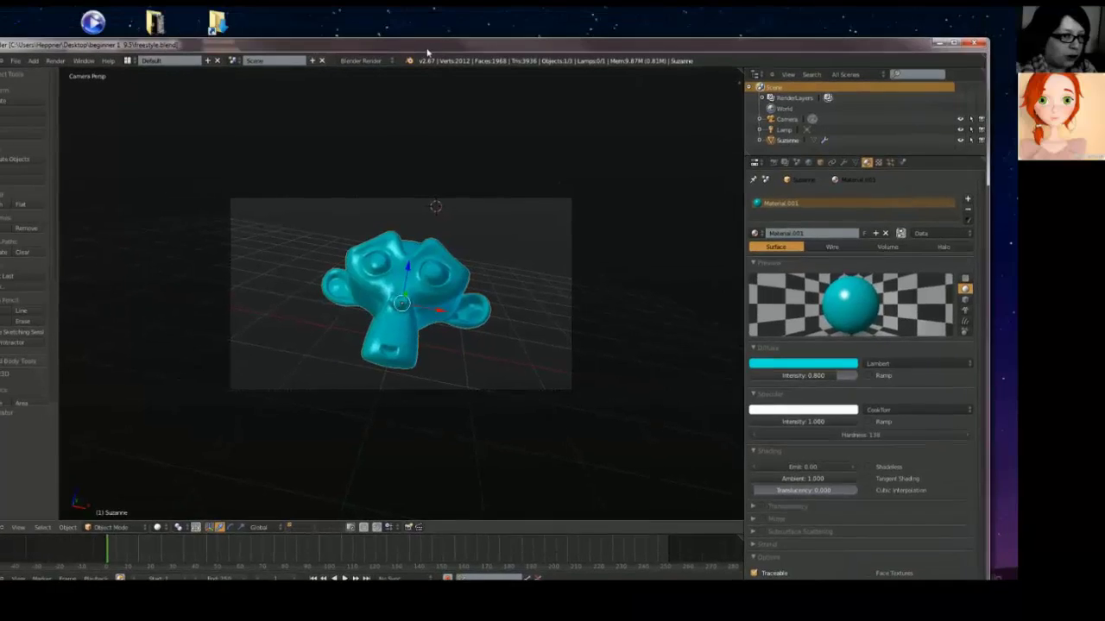
click(954, 42)
click(181, 517)
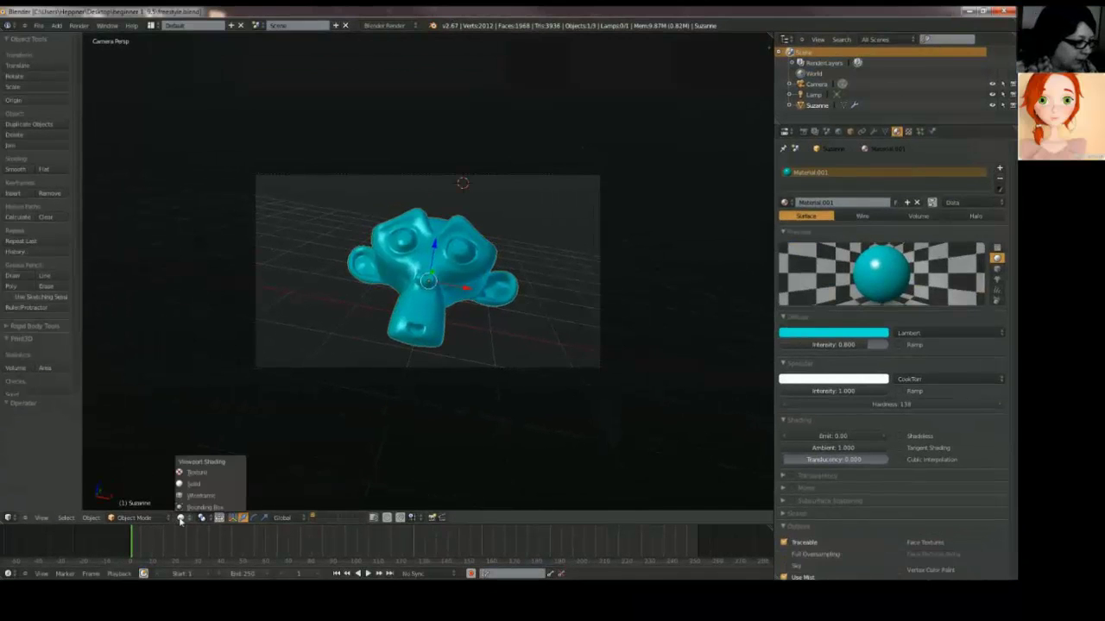
Step: Switch the render engine to Cycles Render and preview the turquoise monkey with Rendered viewport shading
click(385, 29)
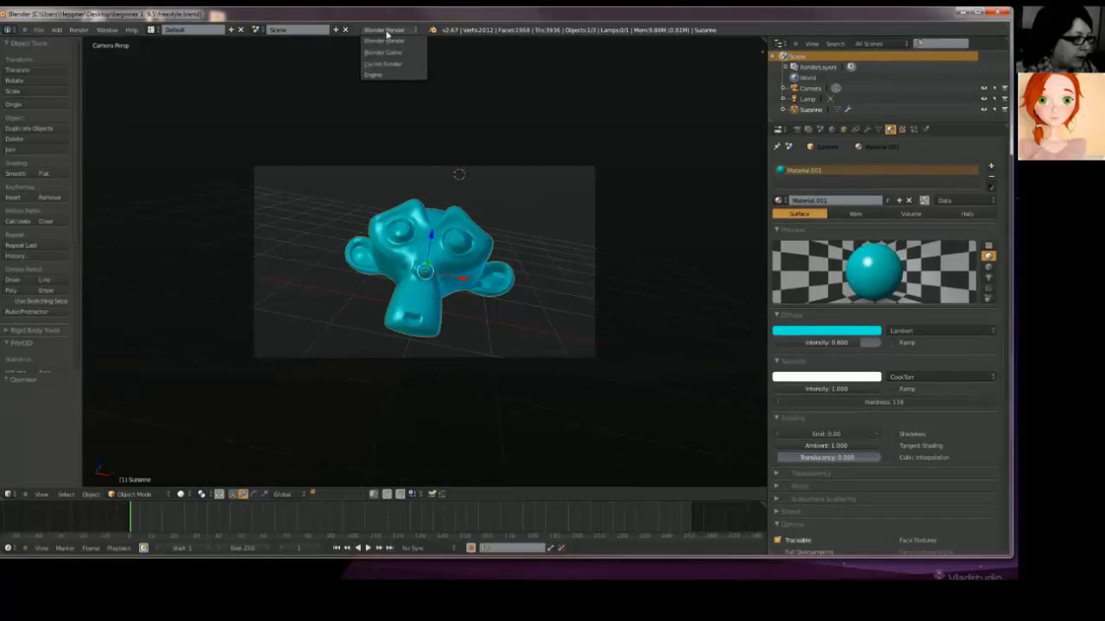
click(398, 65)
click(181, 493)
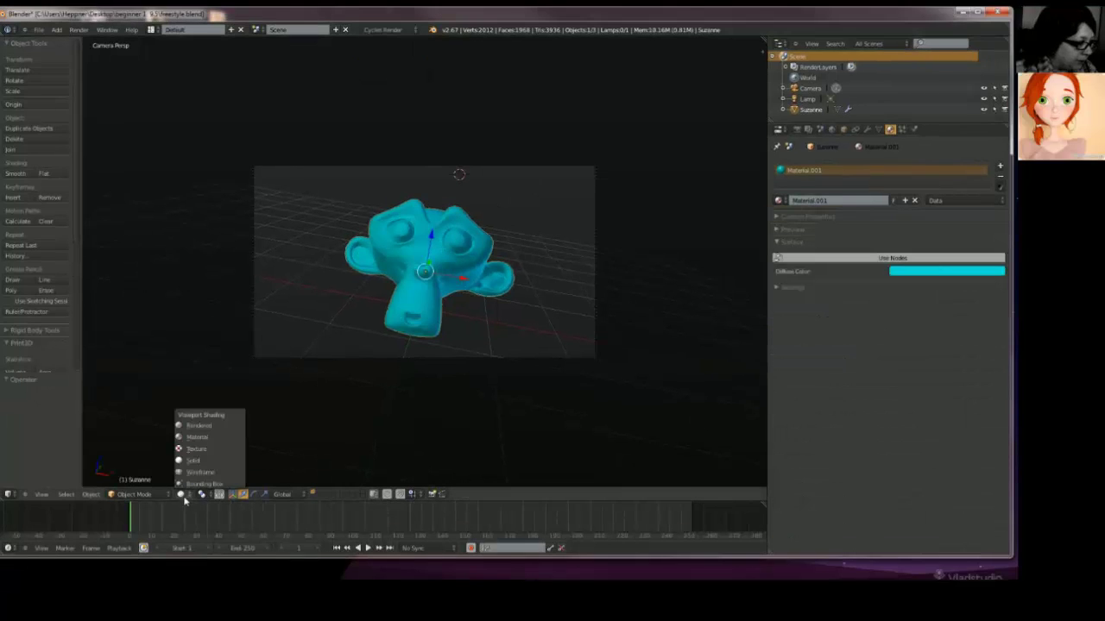
click(222, 424)
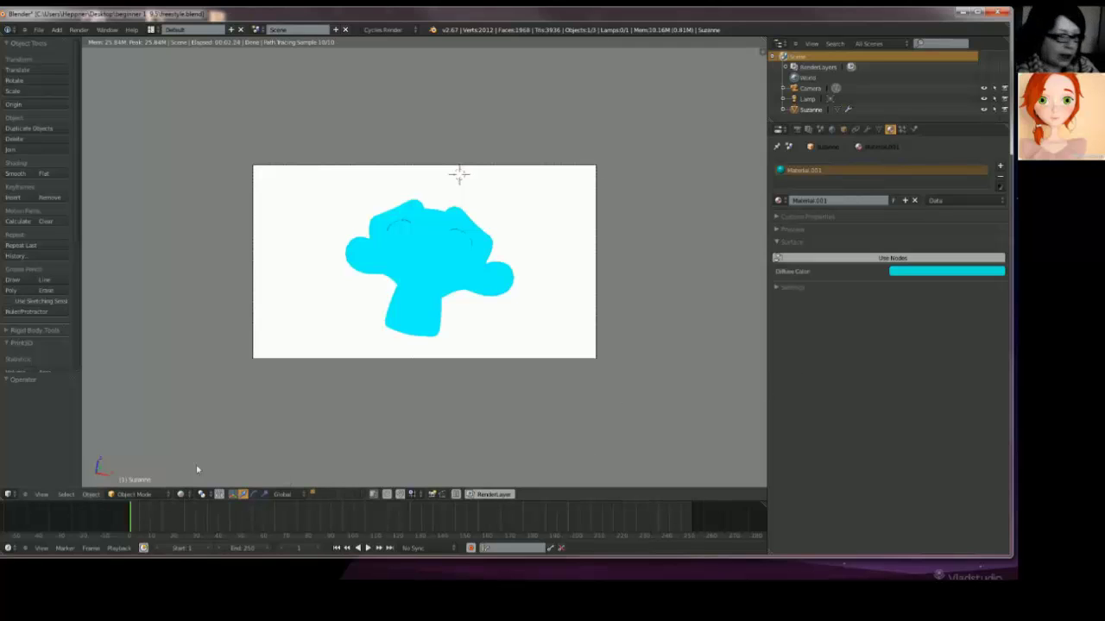
Step: Leave Rendered viewport shading and set the render engine back to Blender Render
click(181, 494)
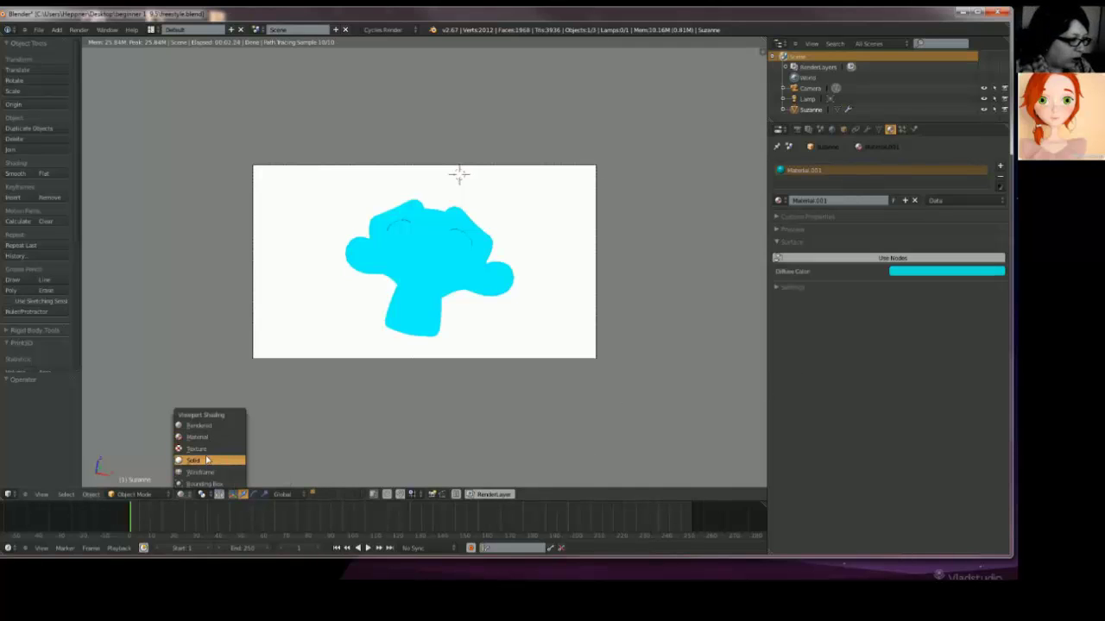
click(206, 460)
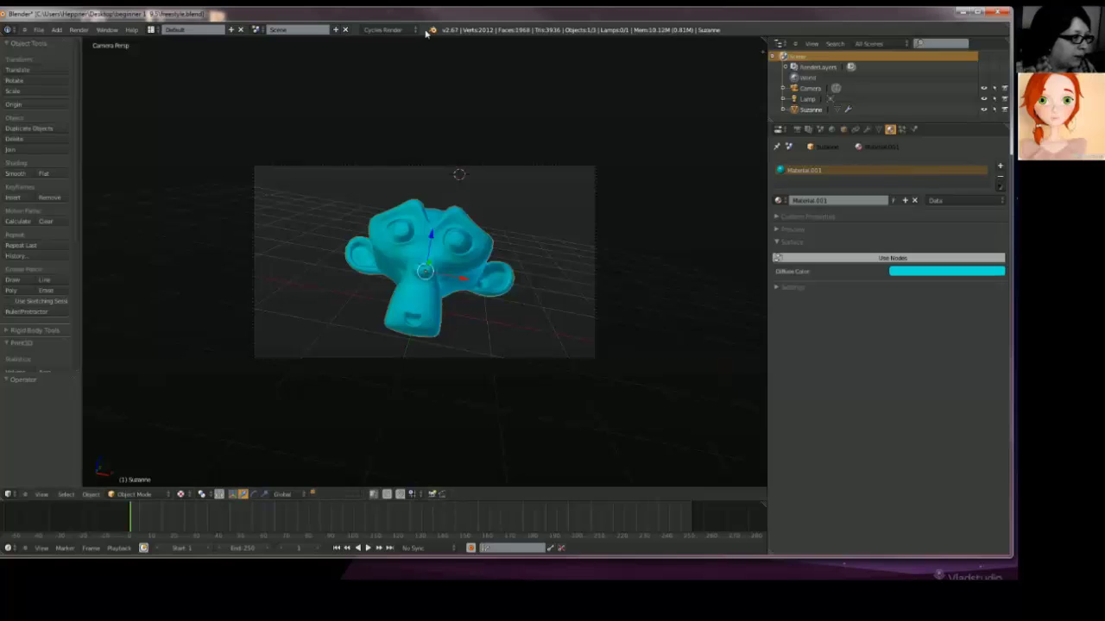
click(385, 29)
click(397, 41)
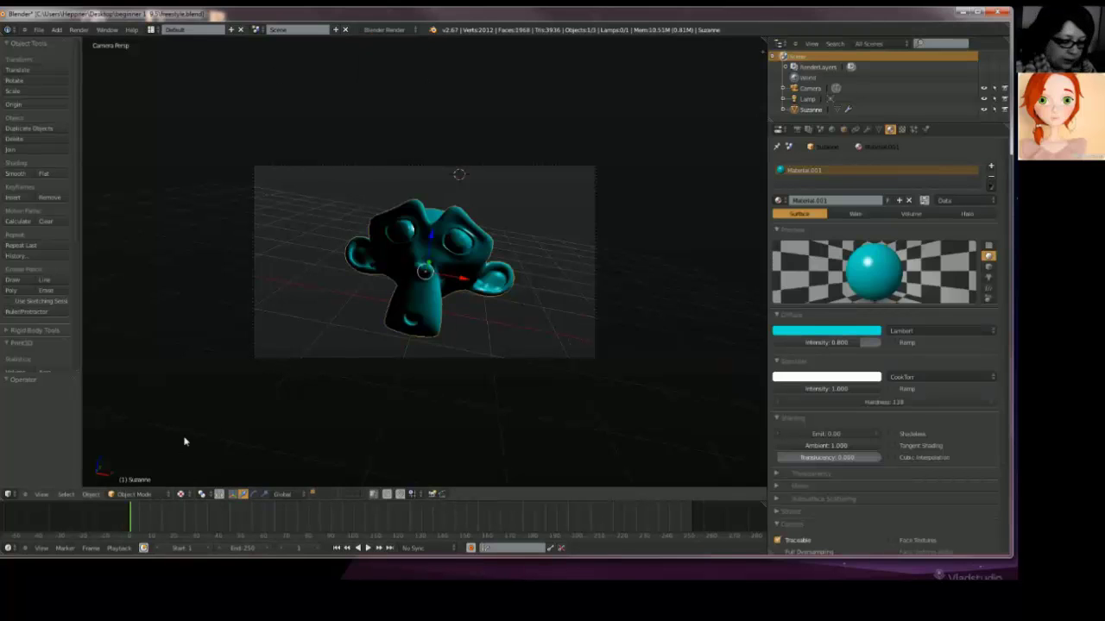
Step: Render the camera view of the turquoise monkey and examine its Freestyle outlines up close
key(F12)
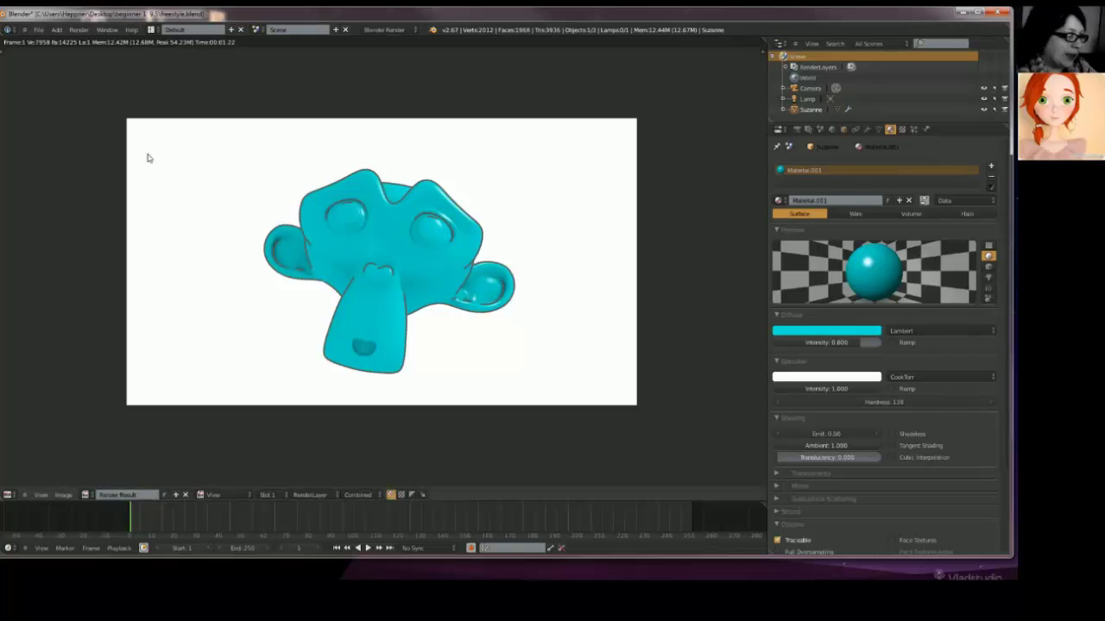
scroll(356, 236, down, 1)
scroll(357, 236, up, 2)
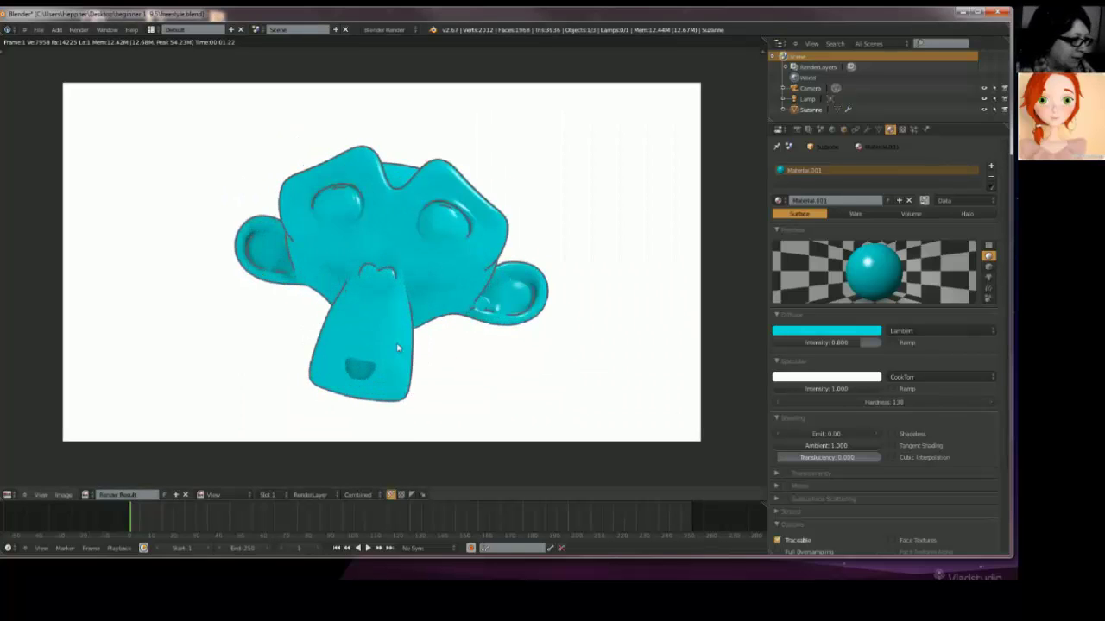
scroll(411, 296, up, 1)
scroll(411, 296, down, 1)
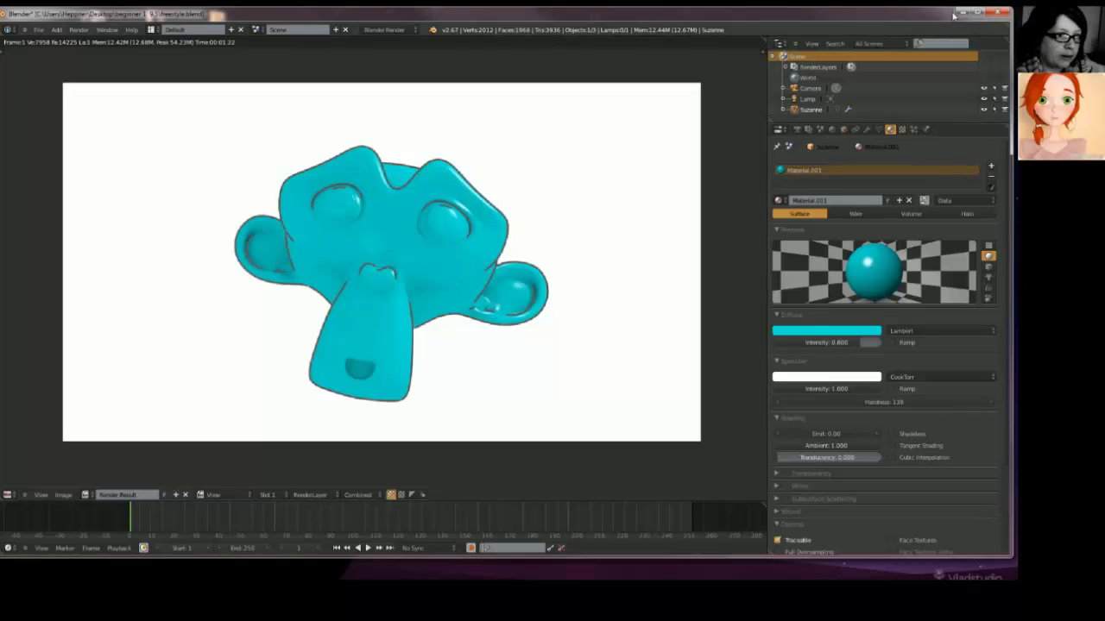
scroll(388, 249, up, 4)
scroll(387, 252, down, 4)
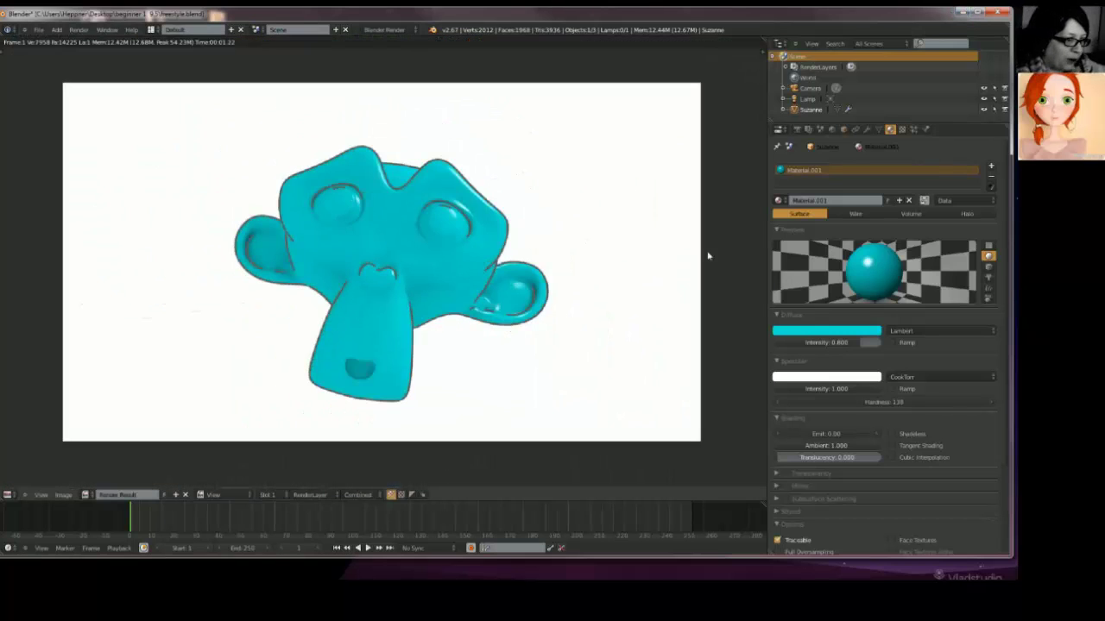
Step: Show the render settings, close the render result, and toggle Freestyle off and back on
scroll(809, 474, down, 3)
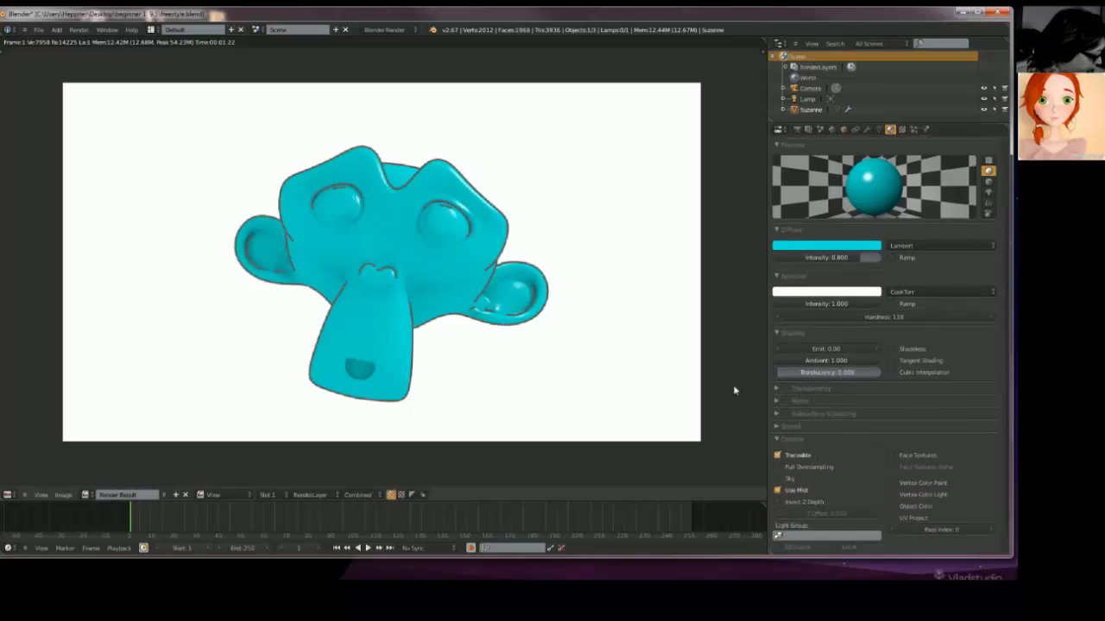
click(795, 128)
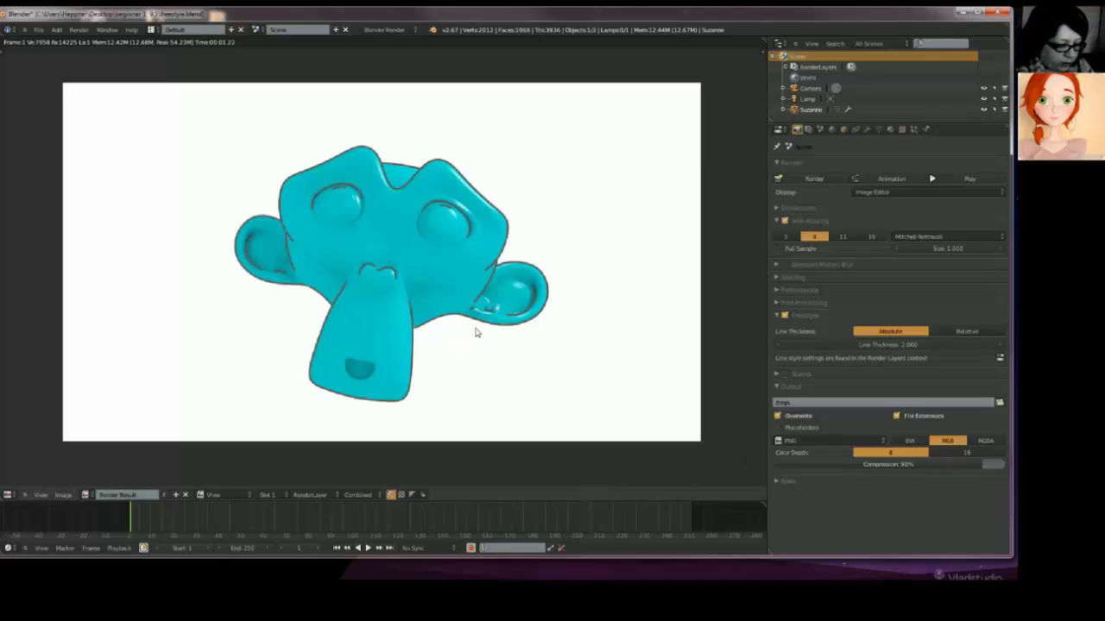
key(Escape)
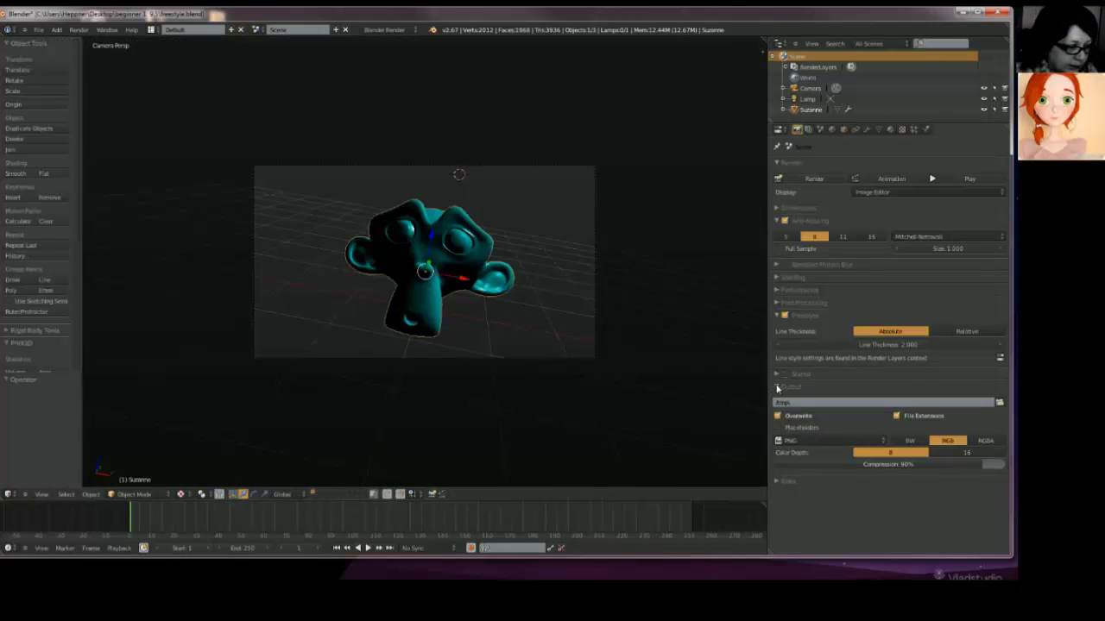
click(786, 316)
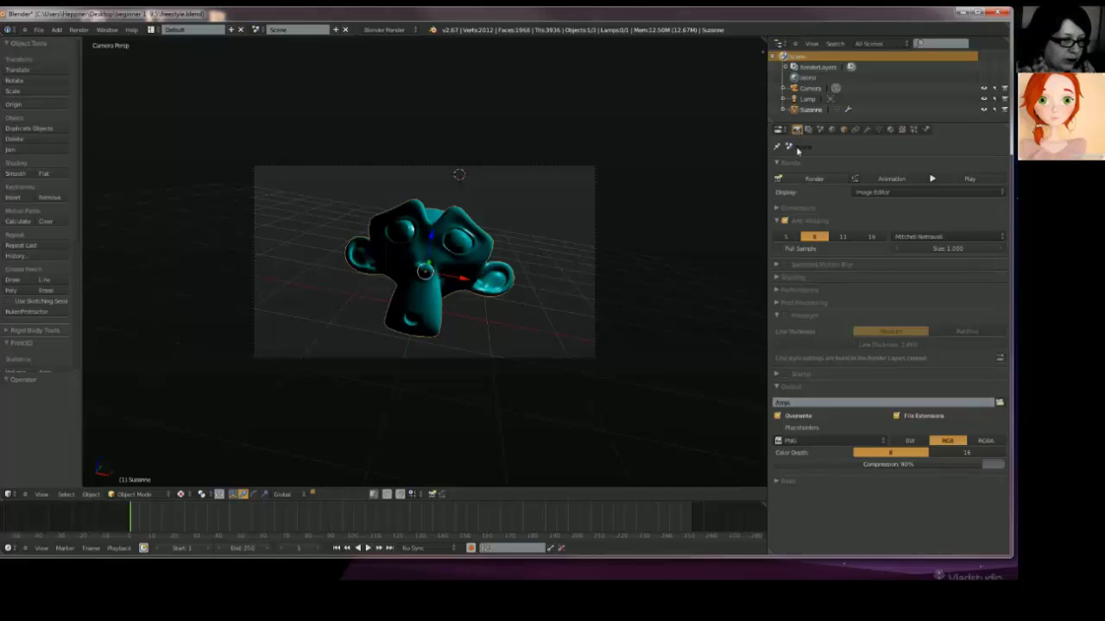
click(786, 317)
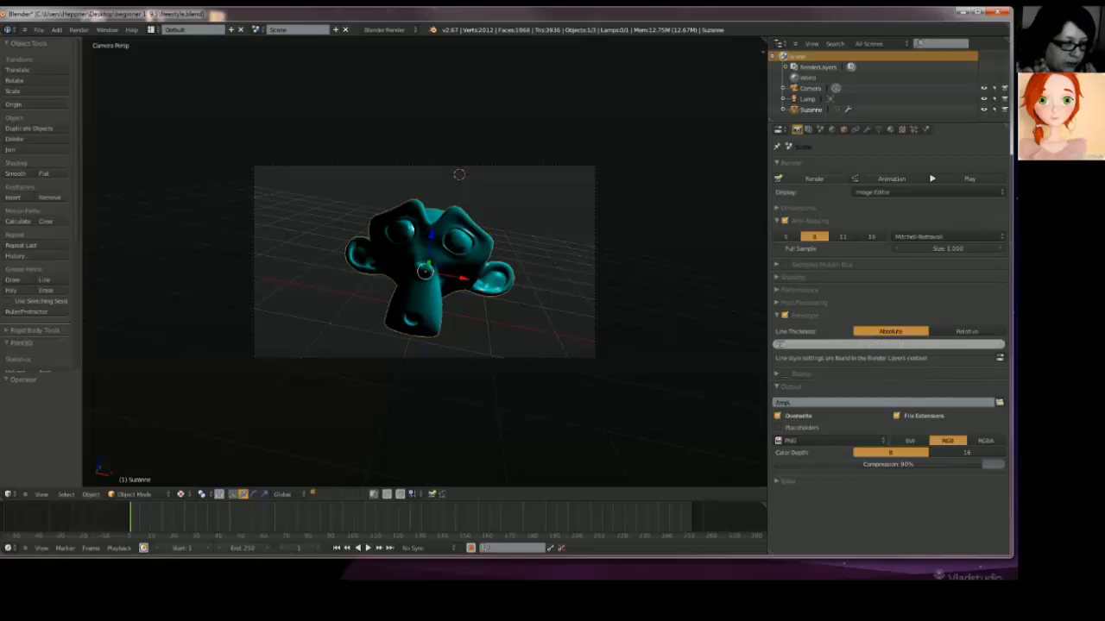
Step: Set the absolute Freestyle line thickness to 1
click(905, 349)
text(2)
key(Return)
click(879, 348)
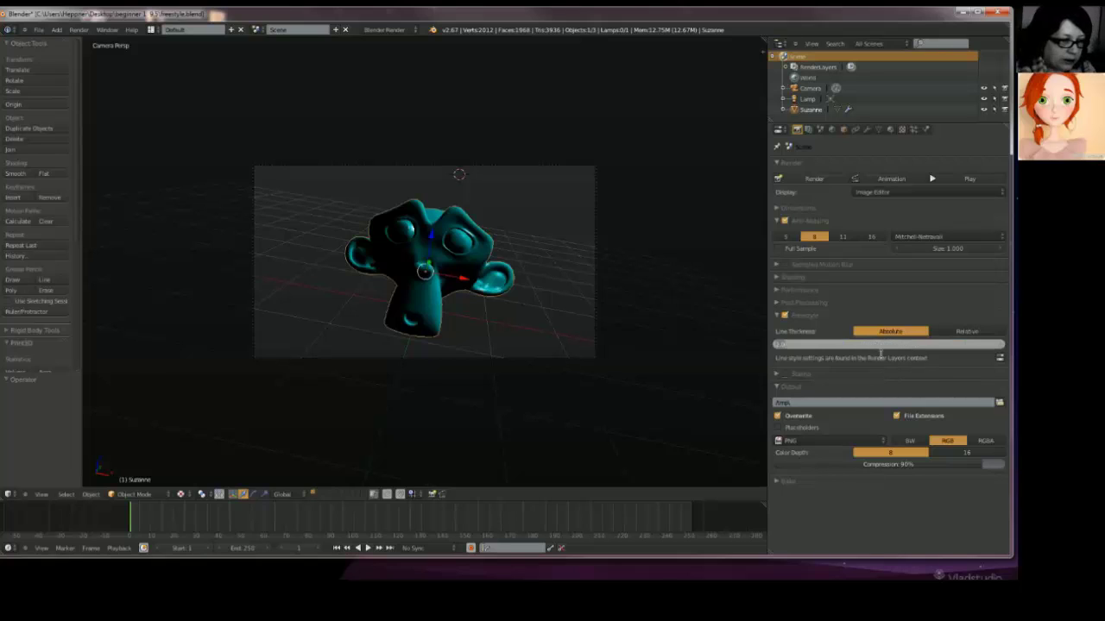
text(1)
key(Return)
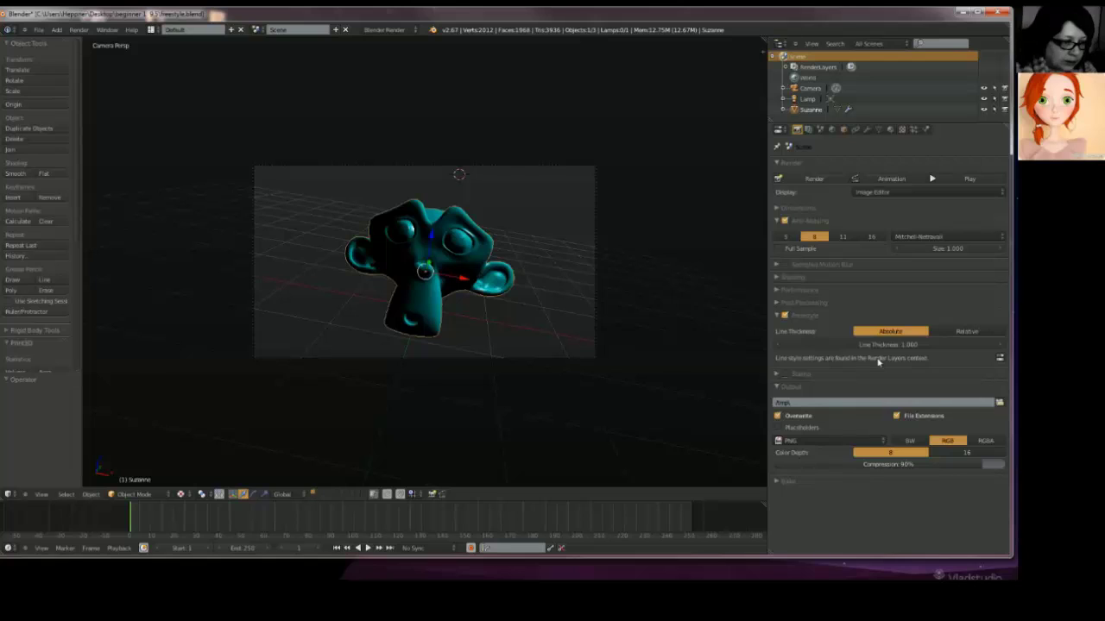
Step: Go to the Freestyle line style in the render layer settings and change its base color to bright pink
click(999, 357)
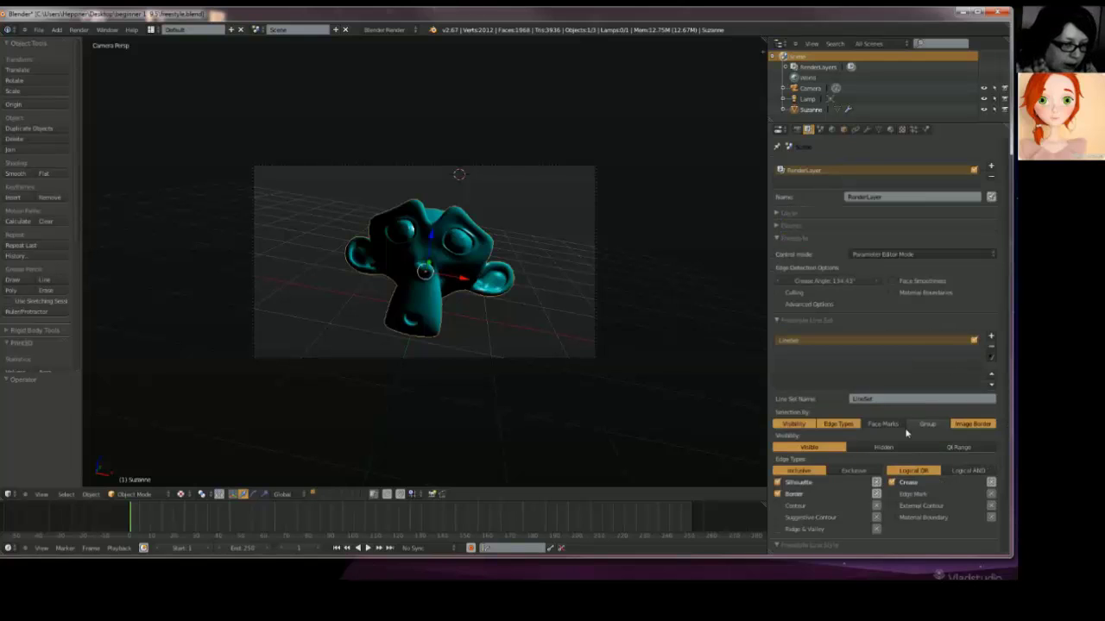
scroll(907, 434, down, 2)
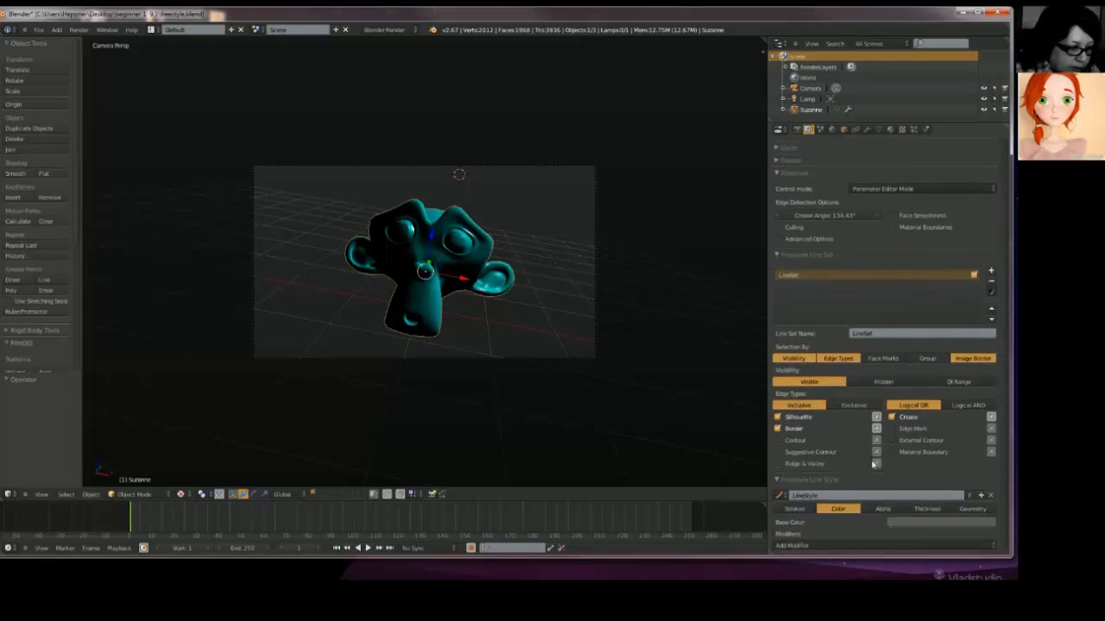
click(921, 524)
click(927, 453)
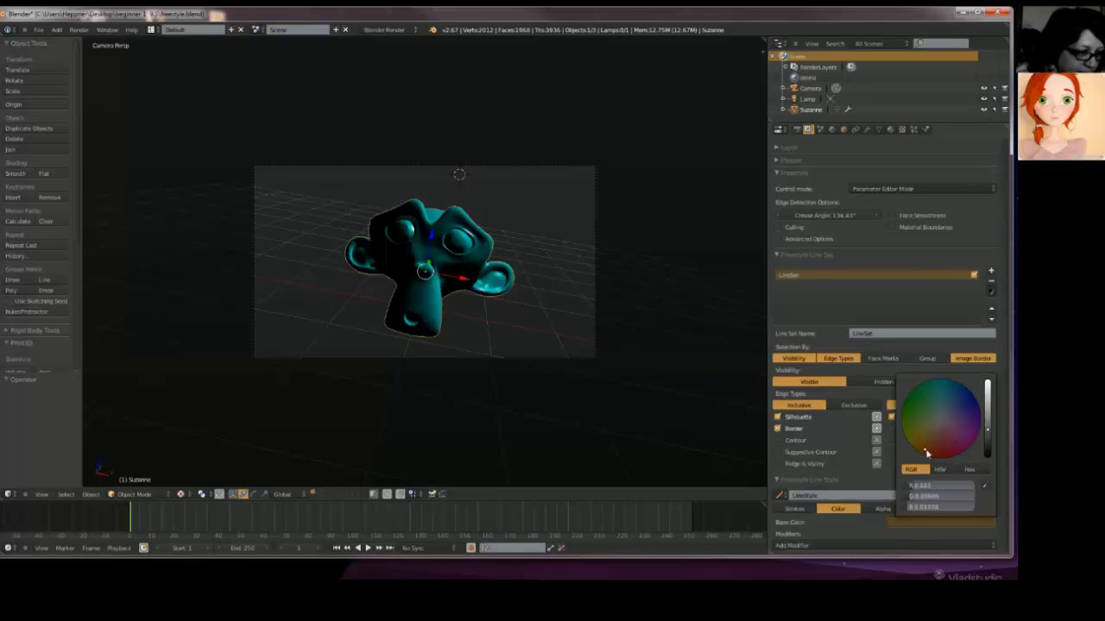
drag(926, 453, 959, 454)
click(987, 392)
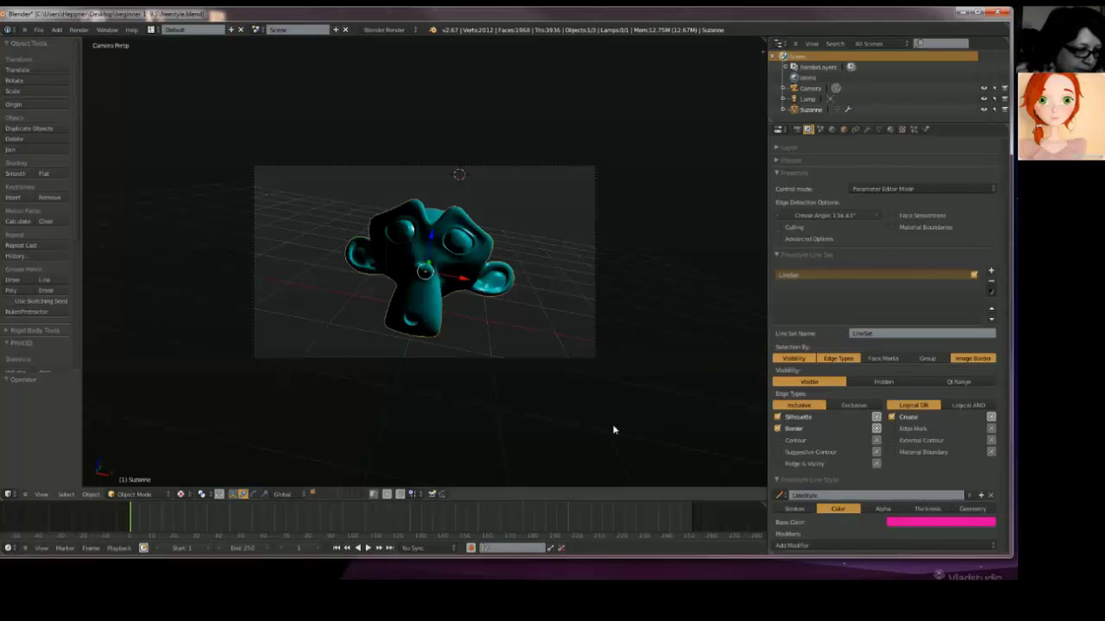
Step: Render the monkey with pink Freestyle lines and review the line set and line style settings
key(F12)
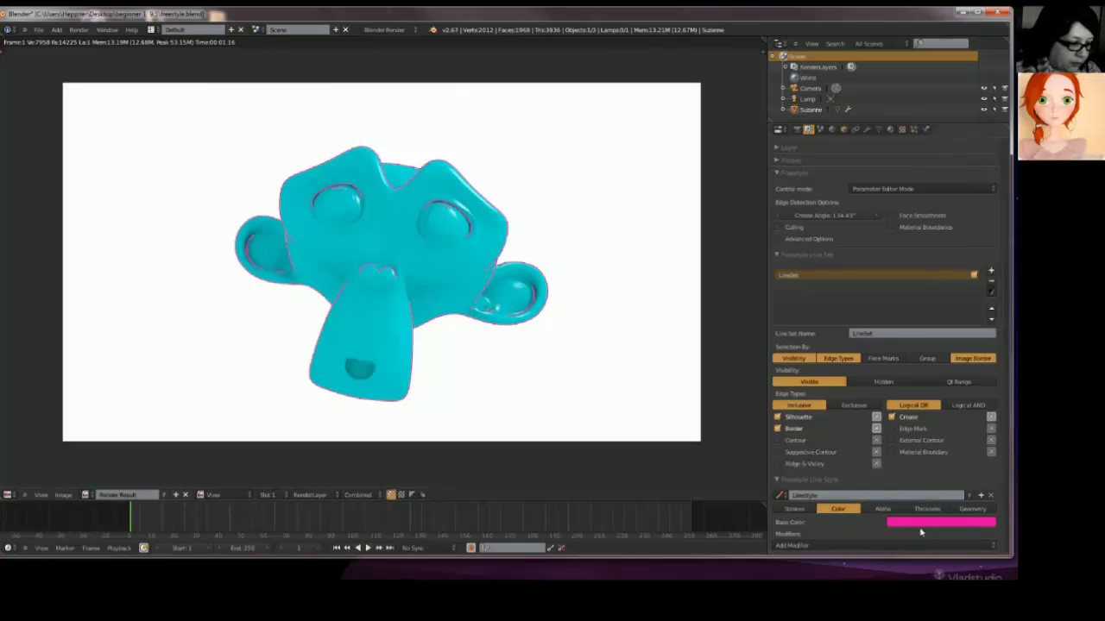
scroll(855, 458, up, 3)
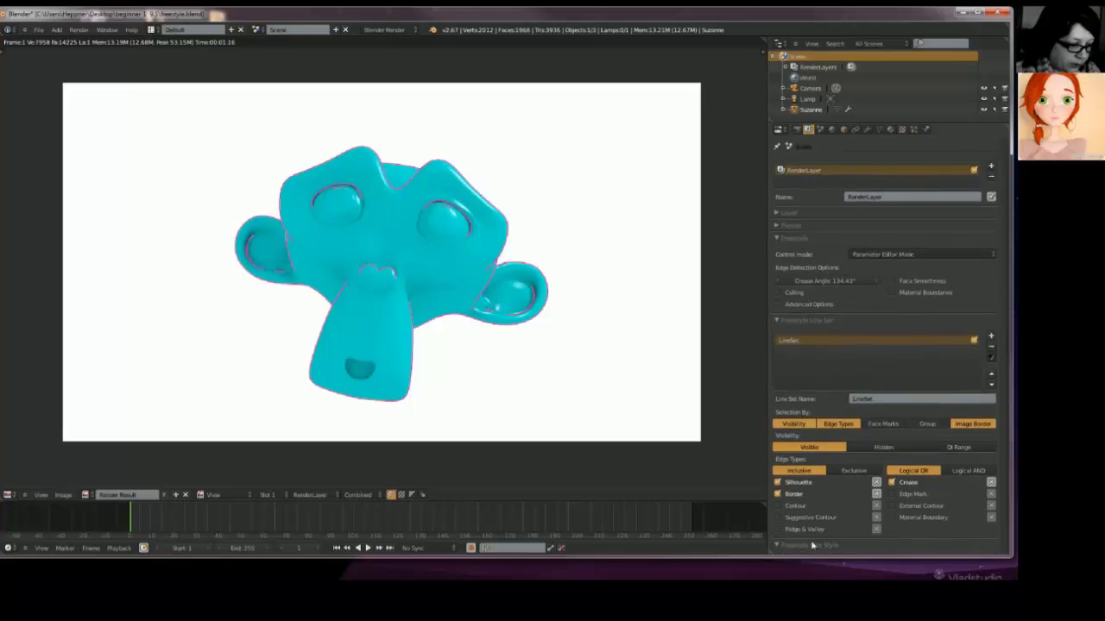
scroll(833, 391, down, 3)
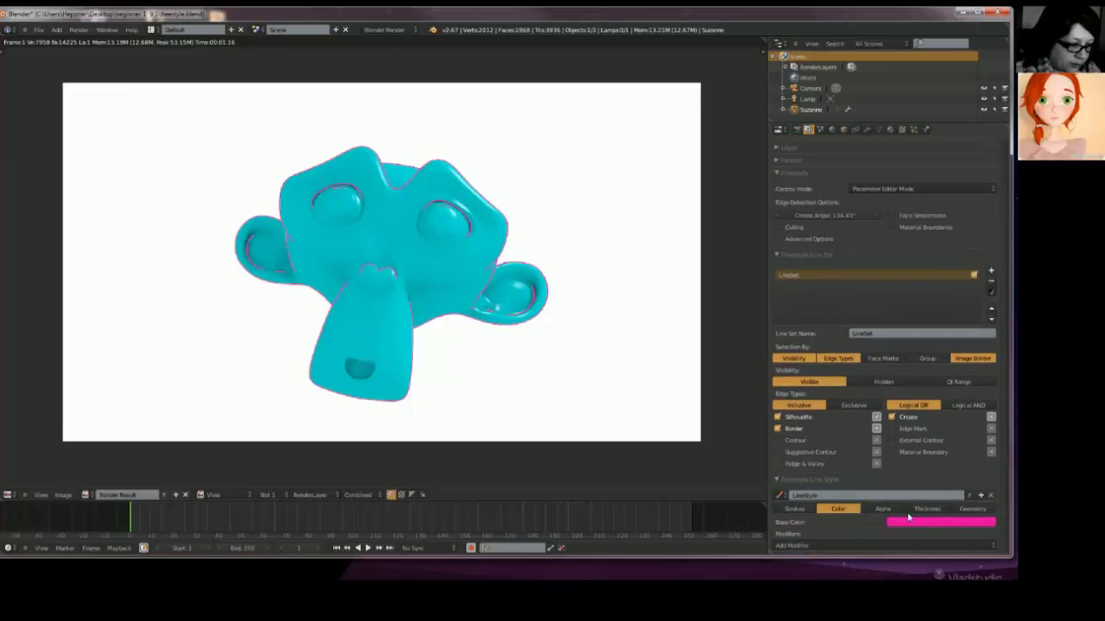
Step: Close the render result and change the Freestyle line style's base color to light blue
key(Escape)
click(945, 522)
click(964, 405)
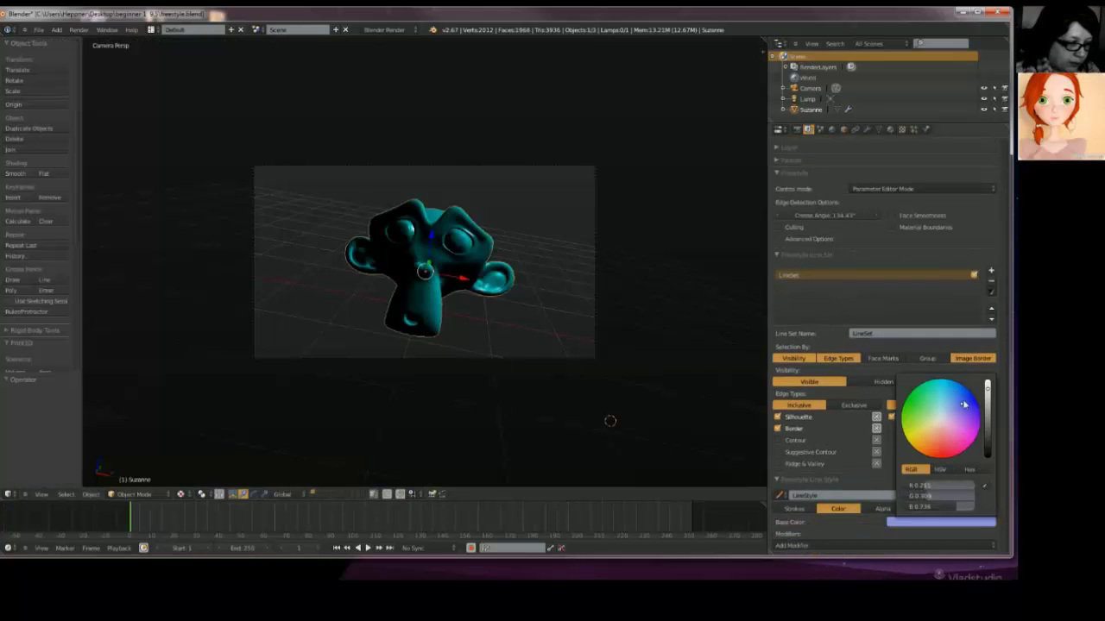
drag(965, 404, 958, 366)
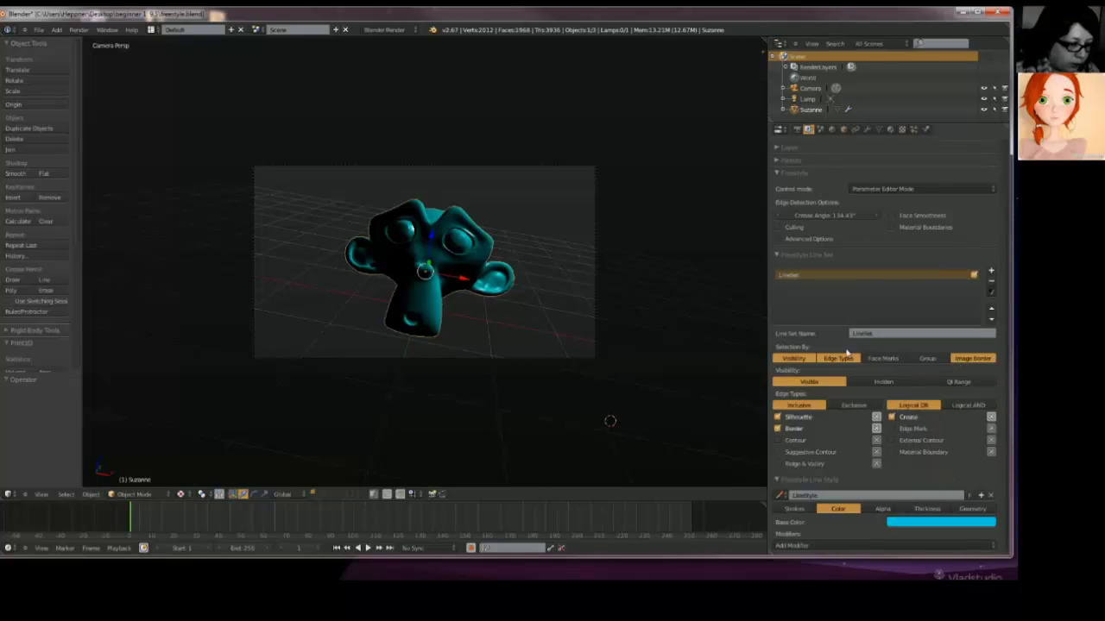
Step: Change the monkey material's diffuse color to yellow and set its specular intensity to 0
click(890, 129)
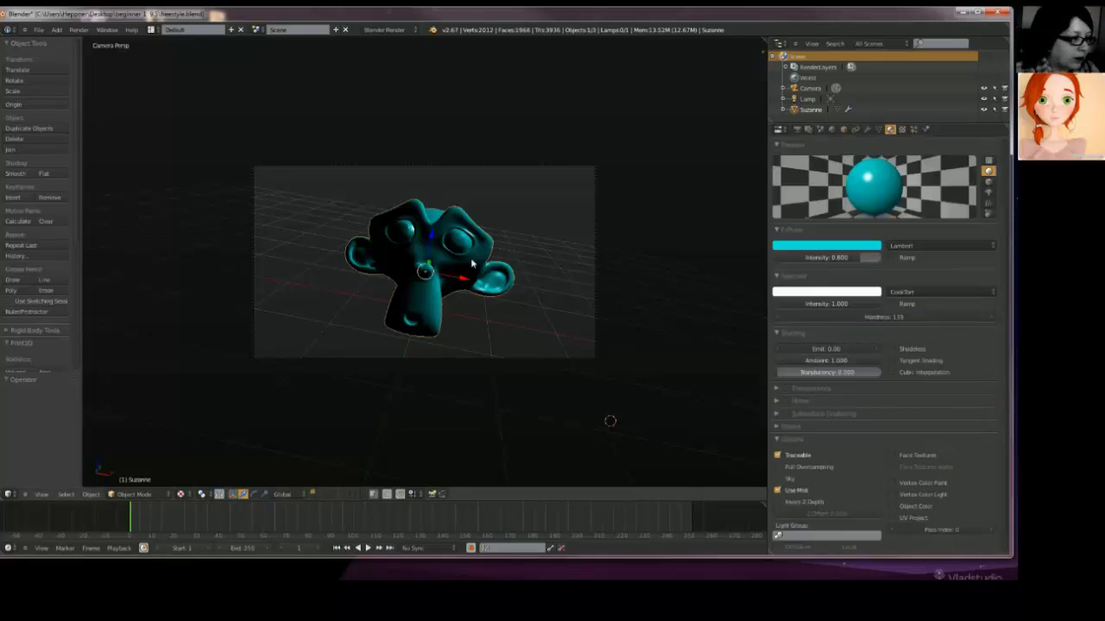
click(831, 247)
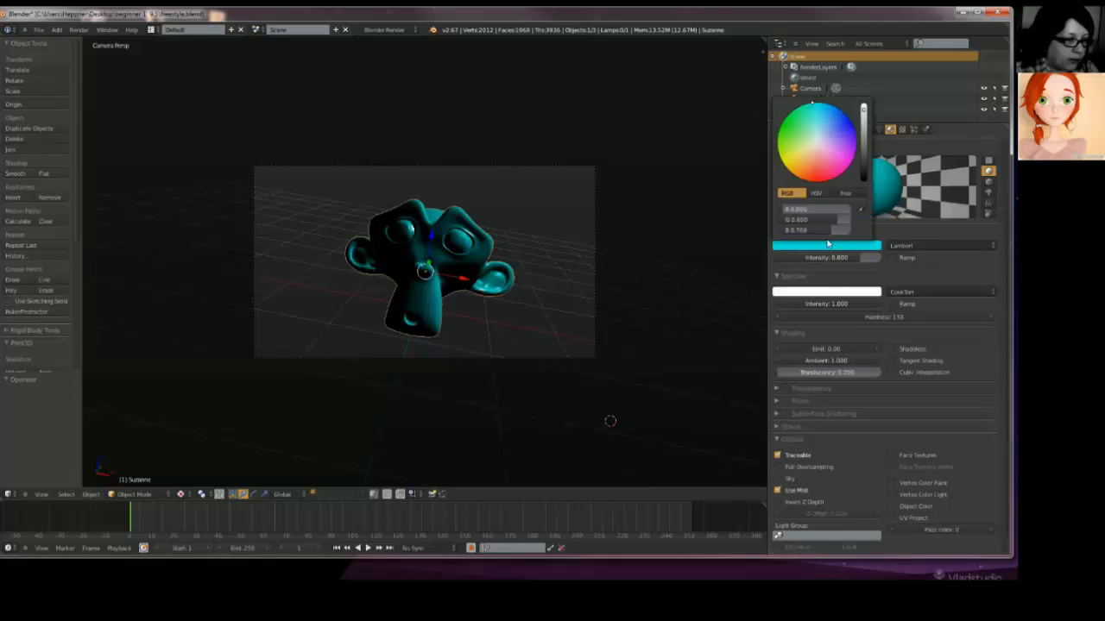
drag(851, 124, 768, 188)
drag(846, 302, 693, 290)
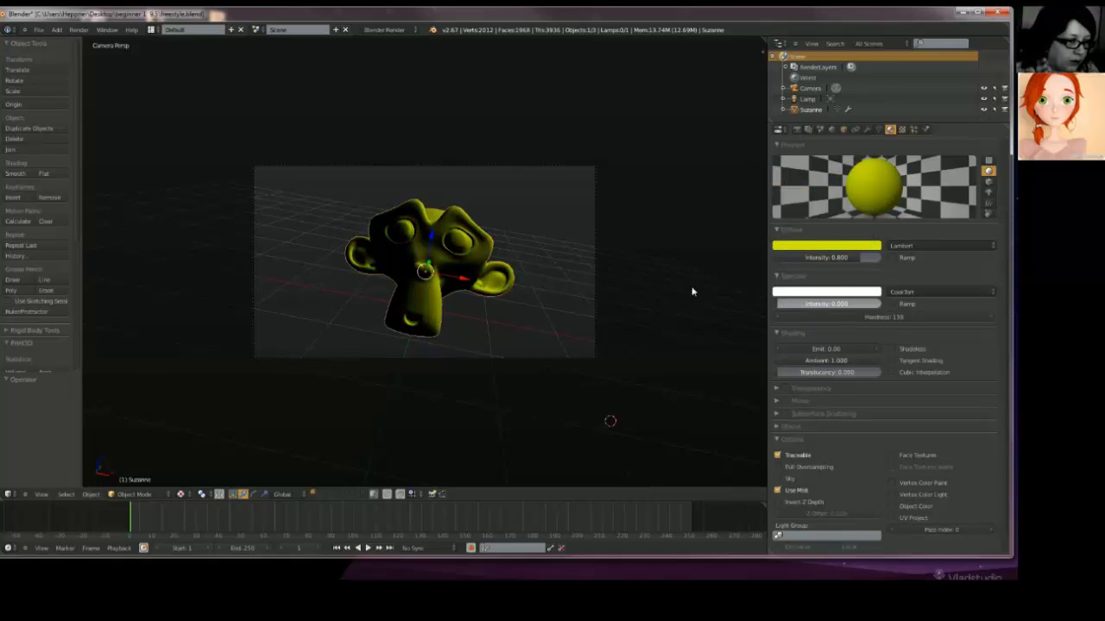
Step: Render the yellow monkey with blue Freestyle lines and set the Freestyle line thickness to 5
key(F12)
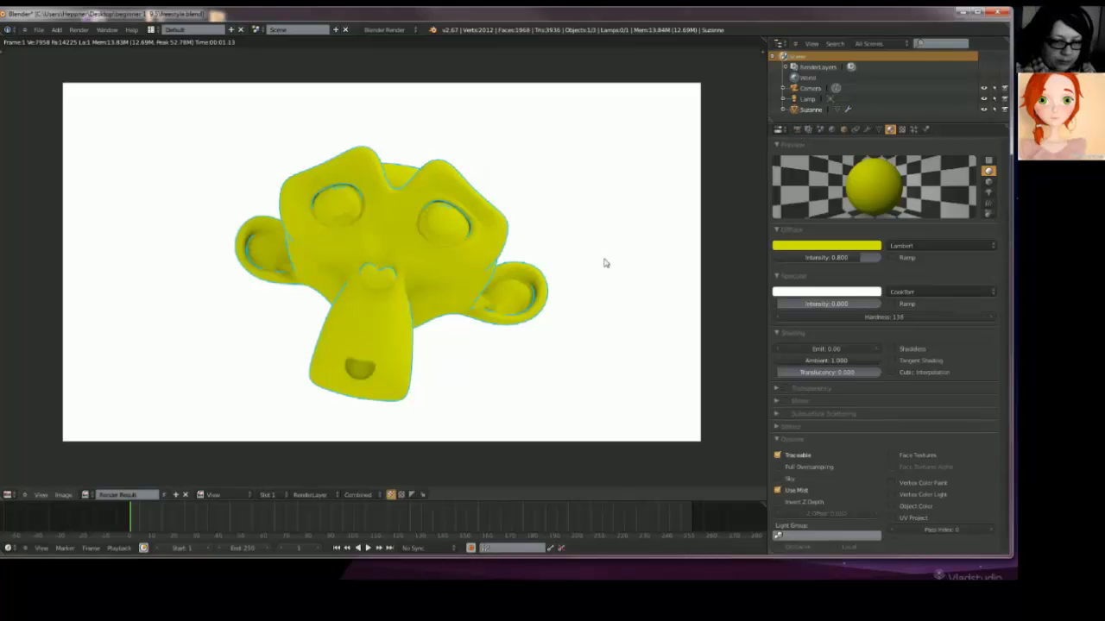
click(797, 130)
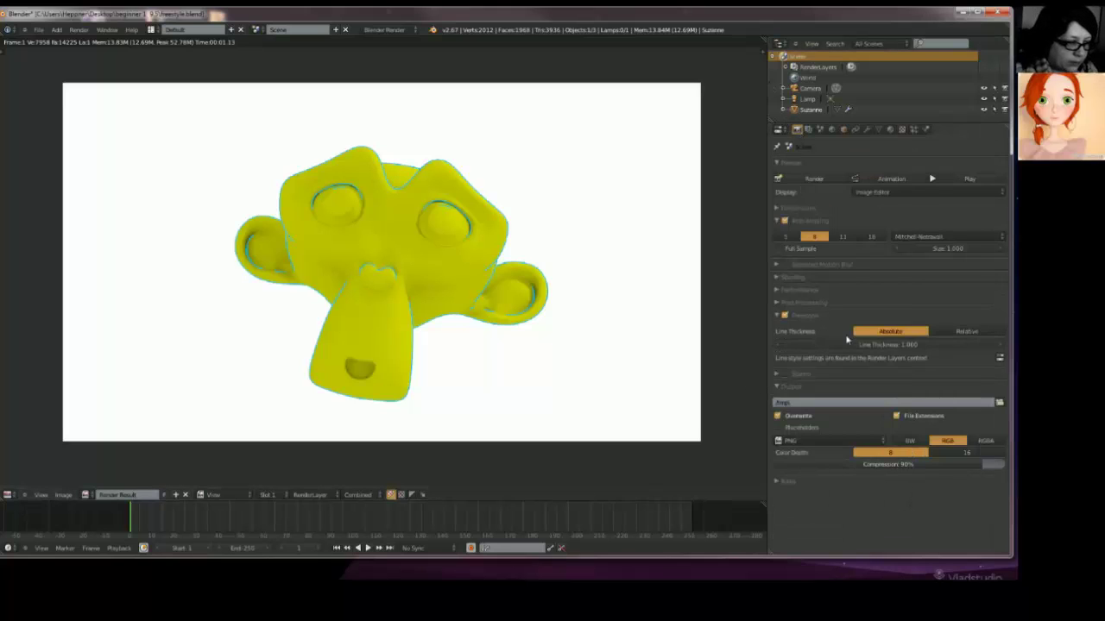
click(917, 344)
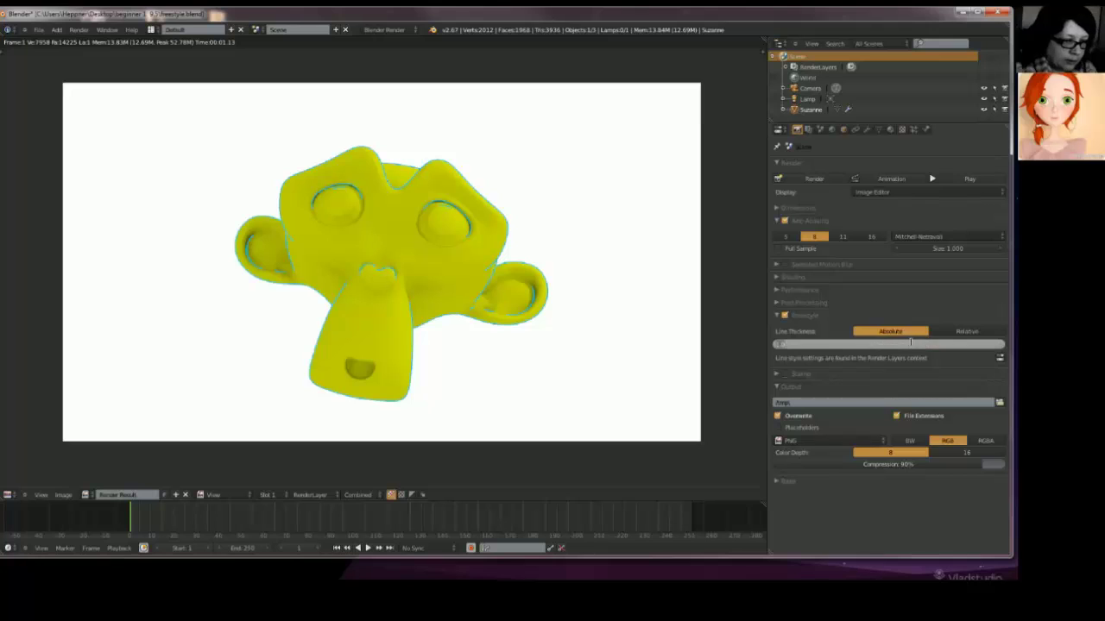
text(5)
key(Return)
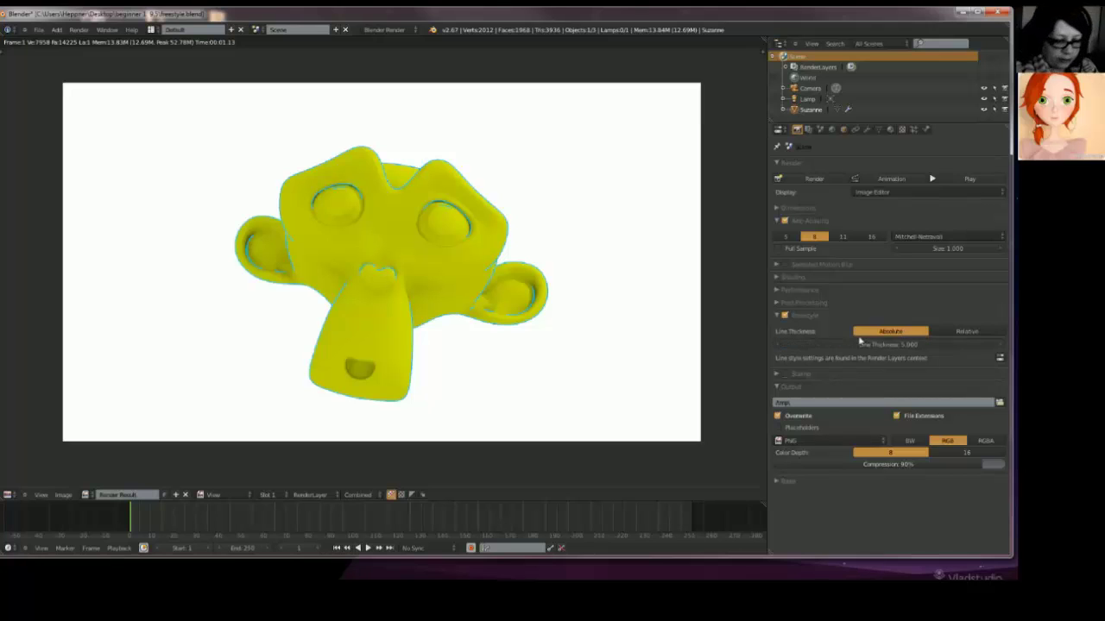
Step: Render the monkey with the thicker Freestyle lines, inspect them up close, and close the render result
key(F12)
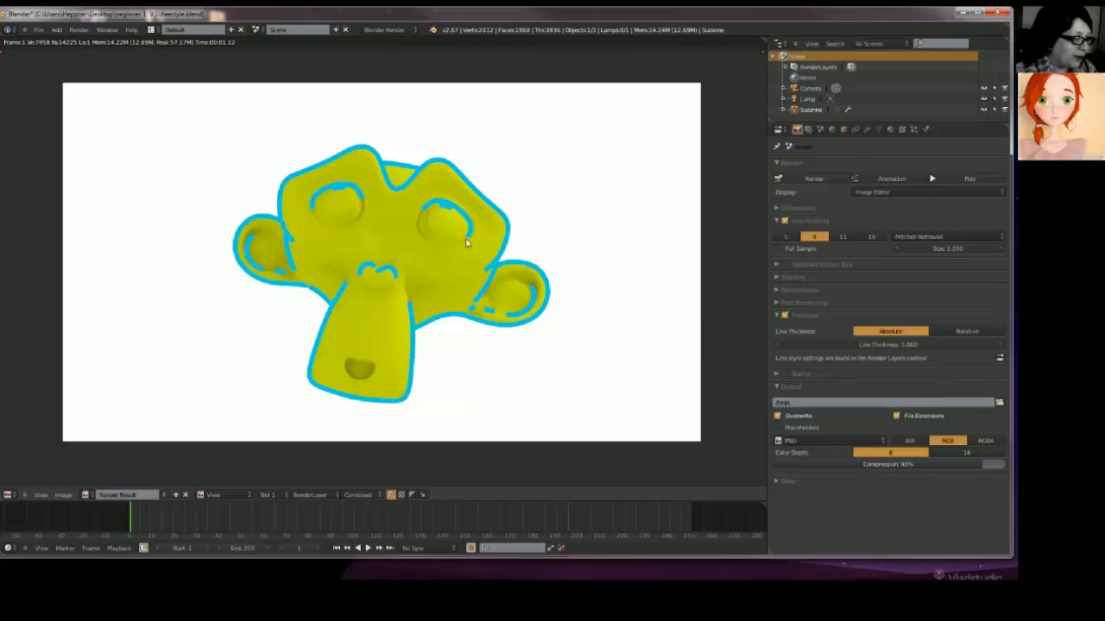
scroll(403, 376, up, 4)
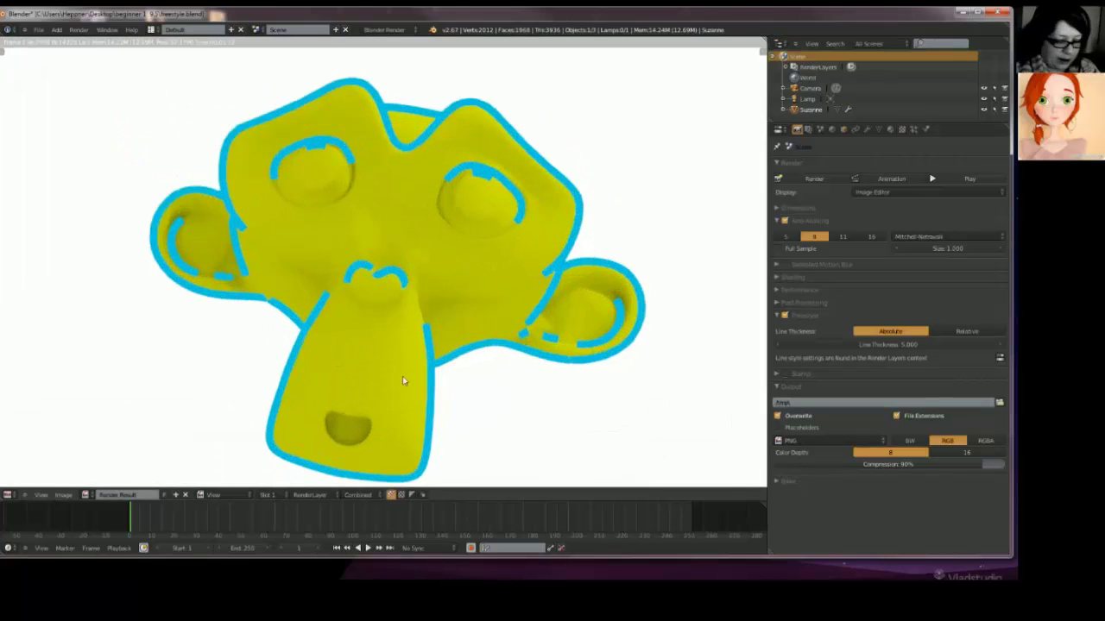
key(Escape)
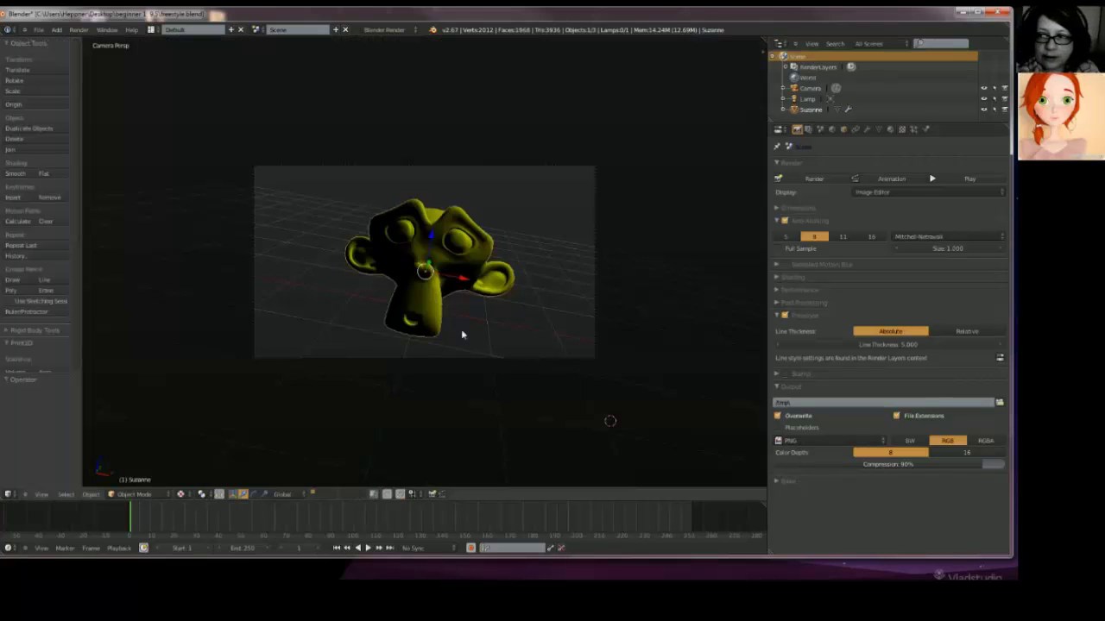
Step: View the monkey head from several sides and close the freestyle Blender file
middle_drag(341, 272, 449, 304)
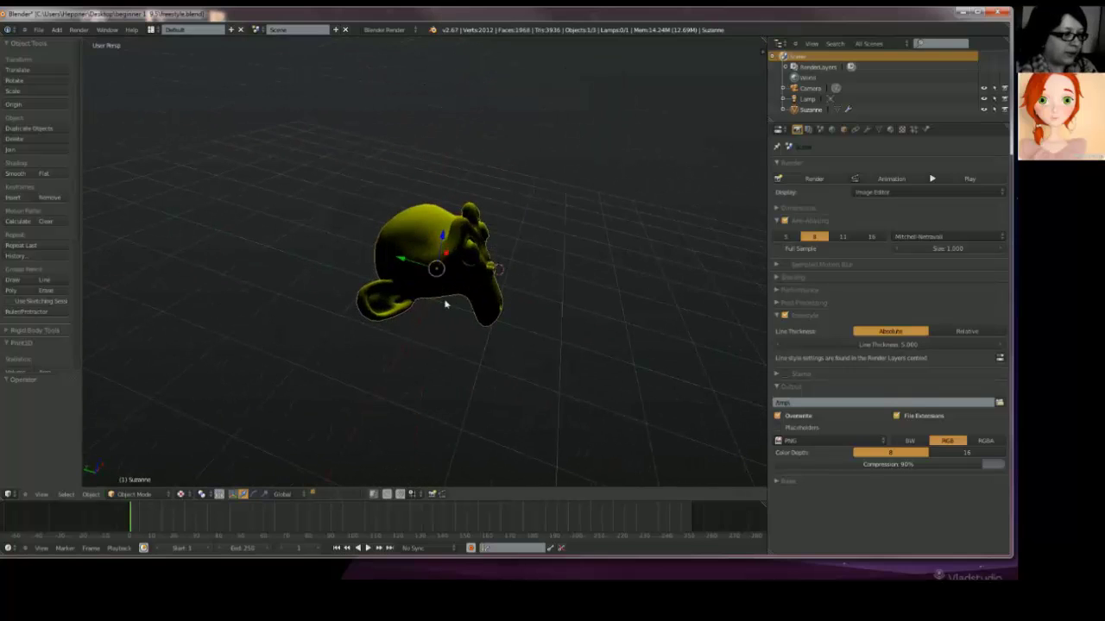
middle_drag(419, 351, 438, 271)
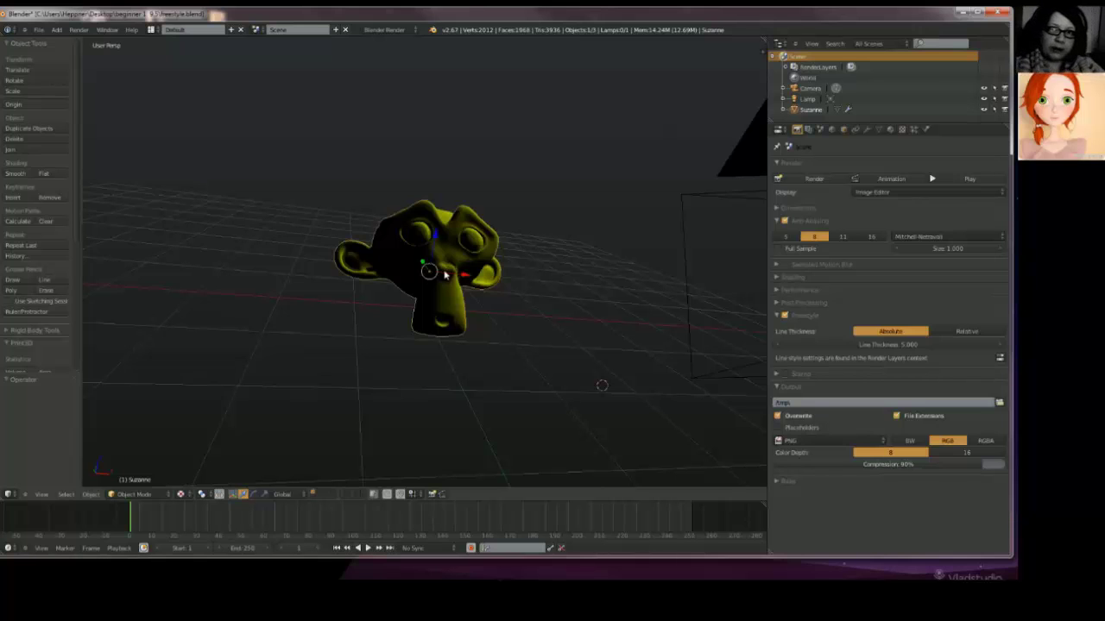
mouse_move(507, 297)
middle_down()
mouse_move(457, 278)
mouse_move(434, 308)
mouse_move(500, 318)
middle_up()
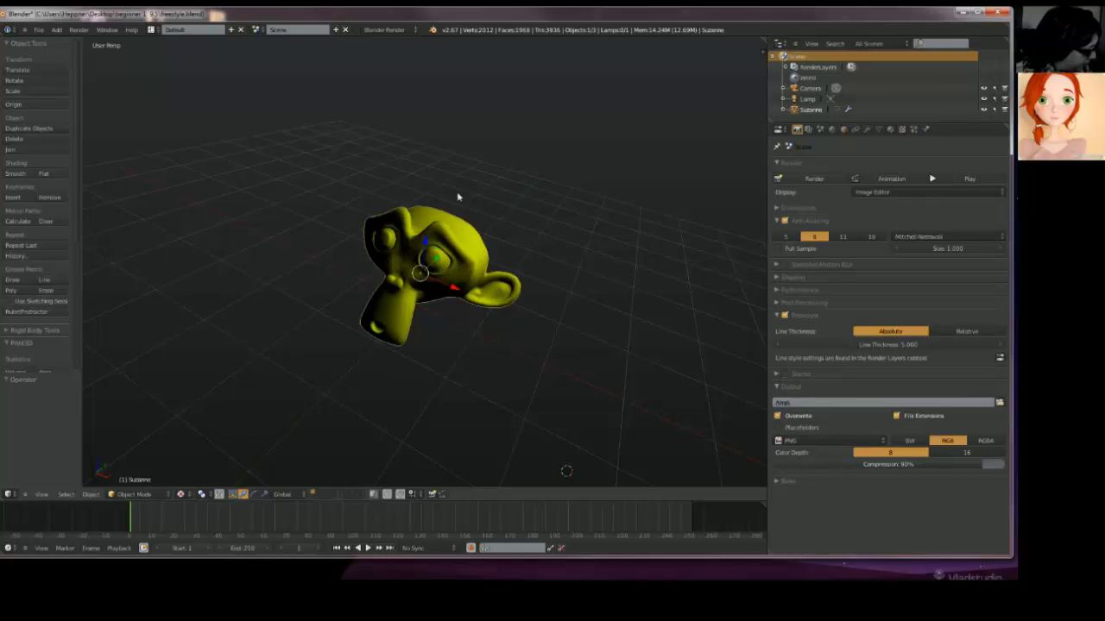
click(1002, 12)
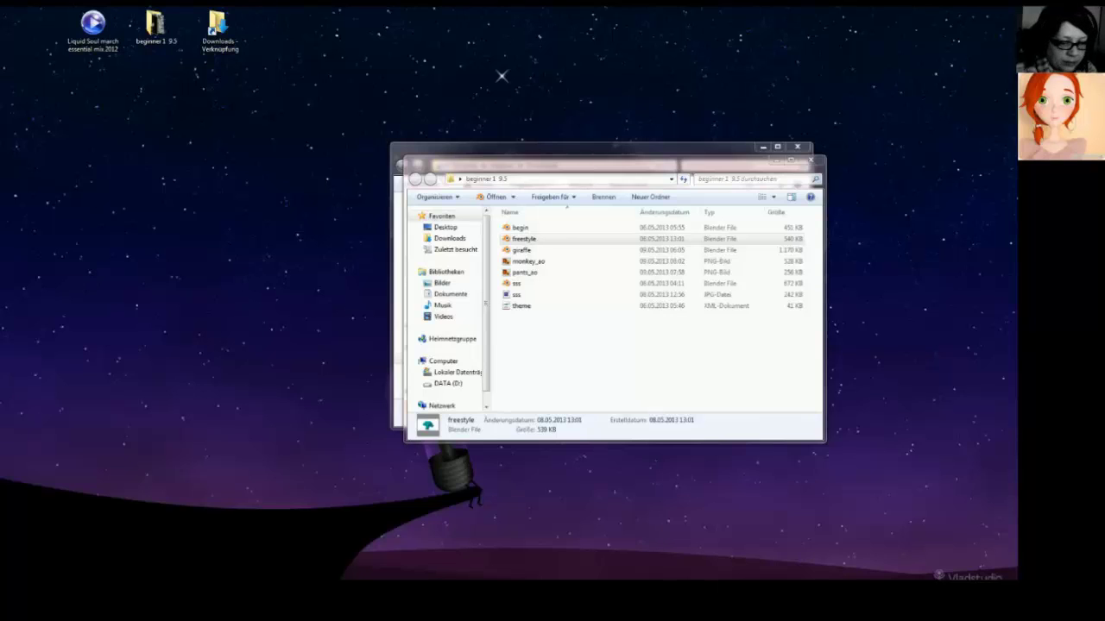
Step: Switch to the web browser, return to the Blender 2.67 Release Notes overview, and point out its web address
key(alt+Tab)
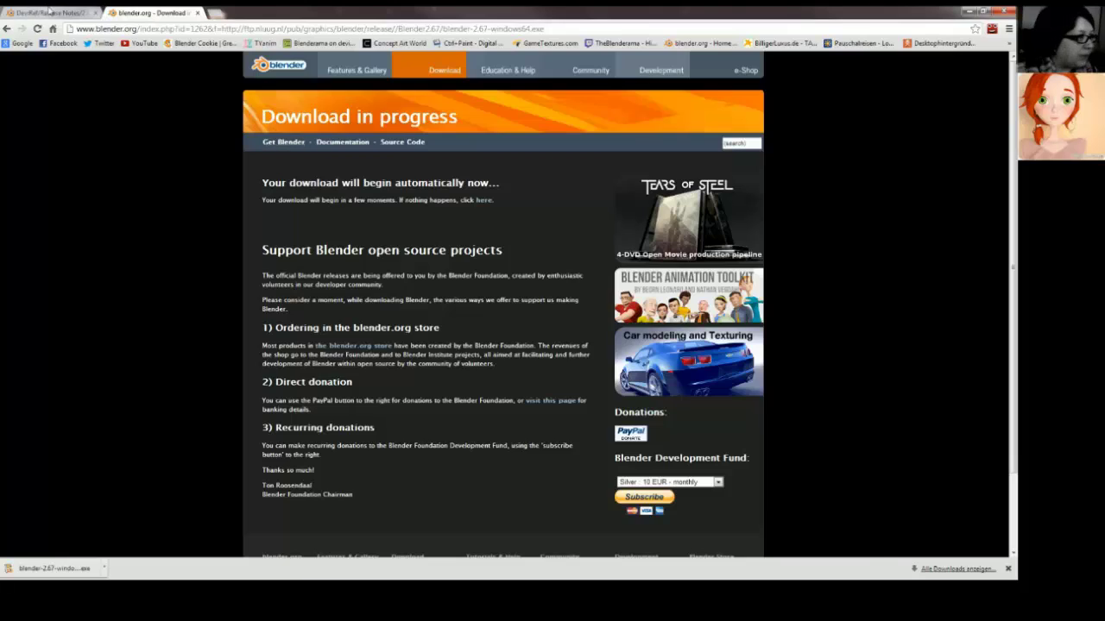
click(51, 13)
key(alt+Left)
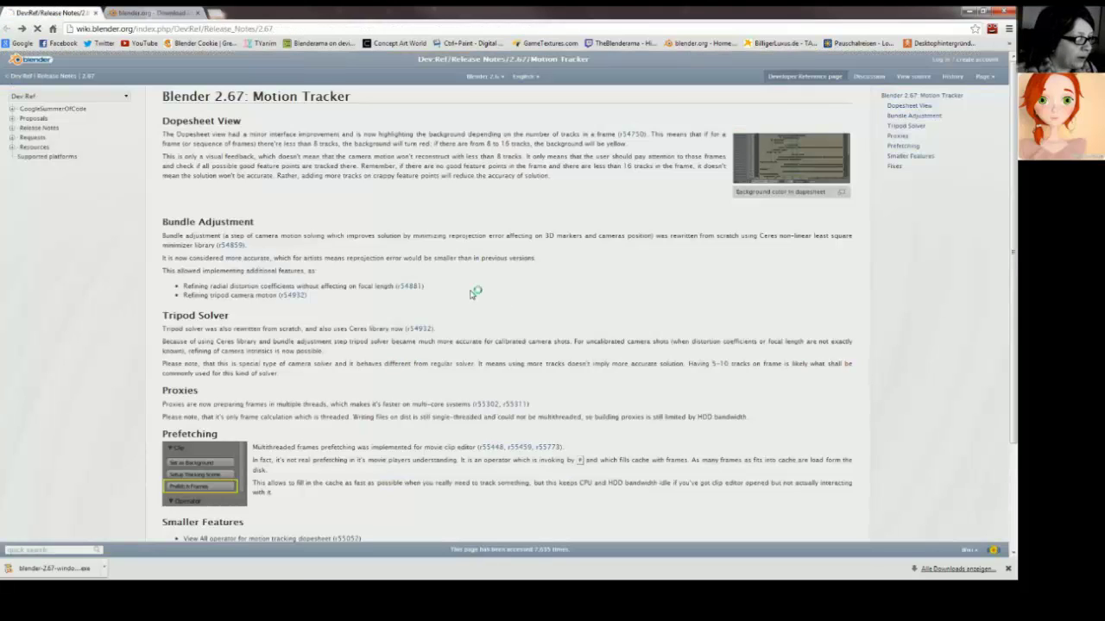
scroll(469, 292, down, 1)
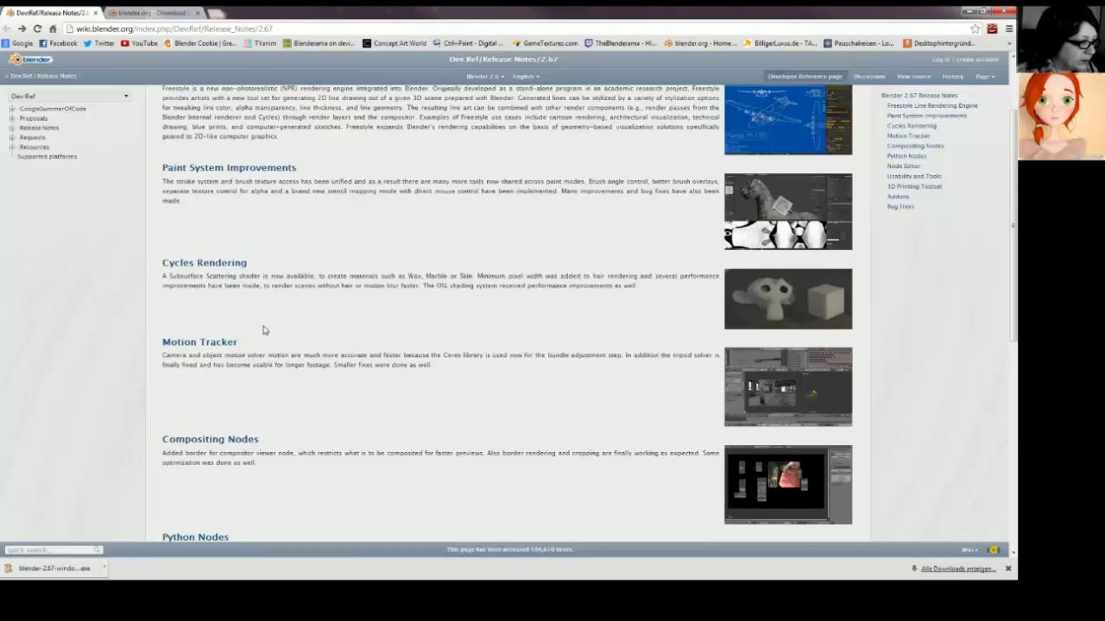
scroll(263, 332, up, 1)
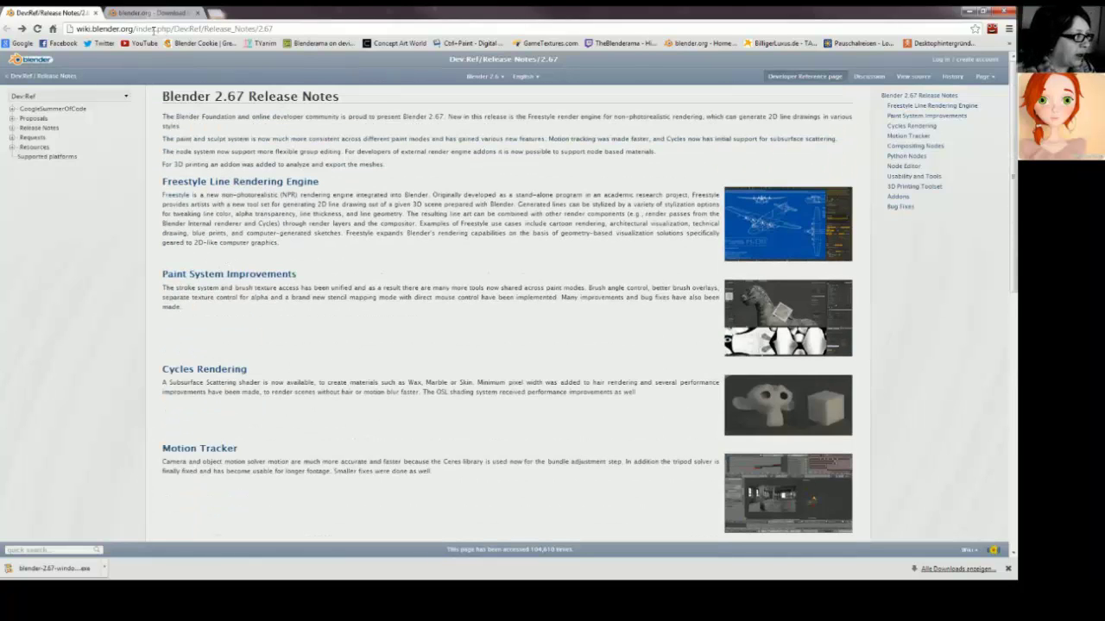
click(154, 31)
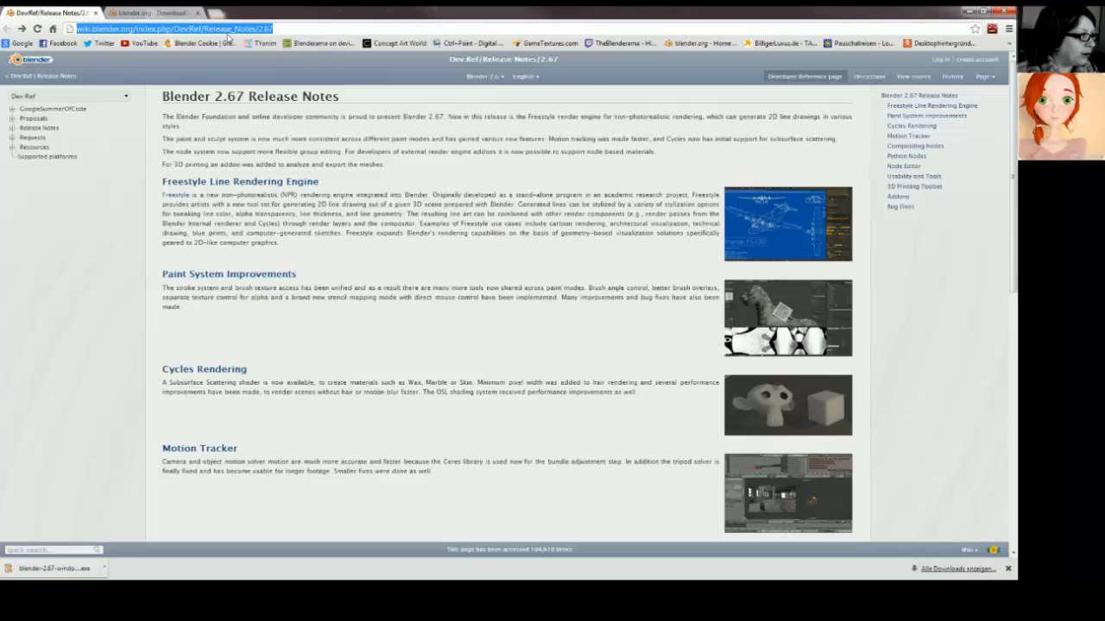
click(133, 30)
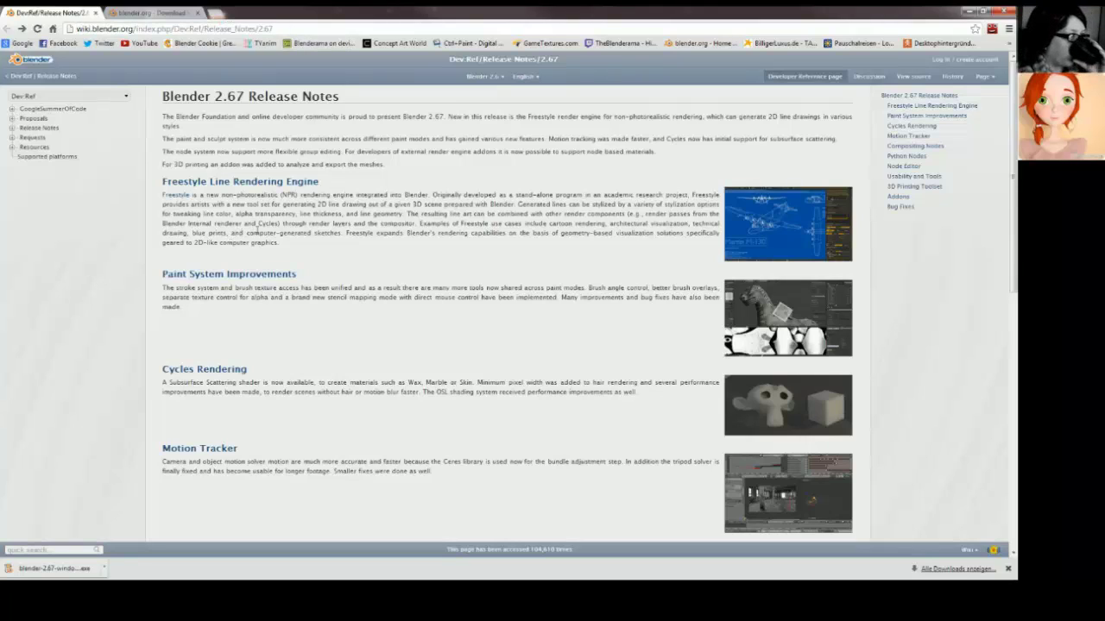
Step: Read through the release notes, review the Python Nodes page with its example projects, and return to the overview
scroll(537, 219, down, 3)
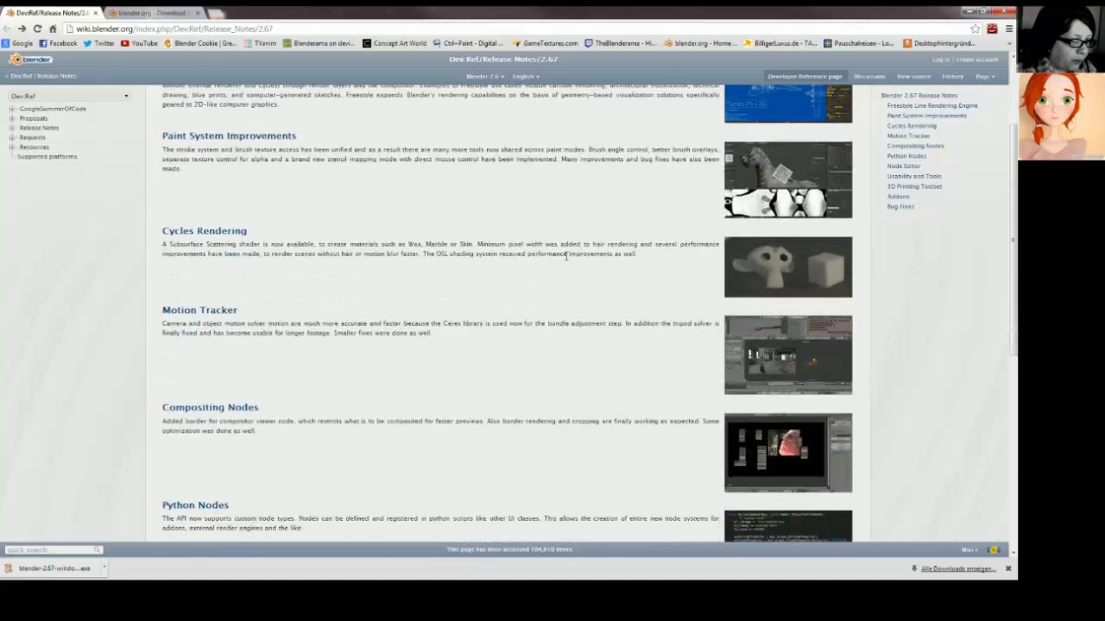
scroll(547, 272, down, 2)
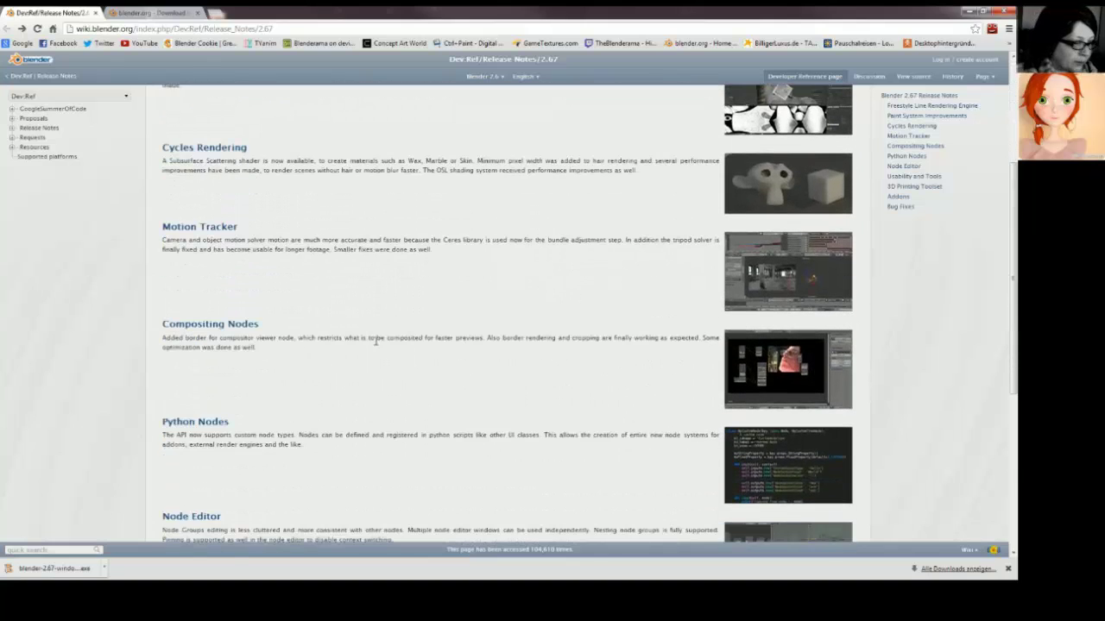
scroll(382, 377, down, 1)
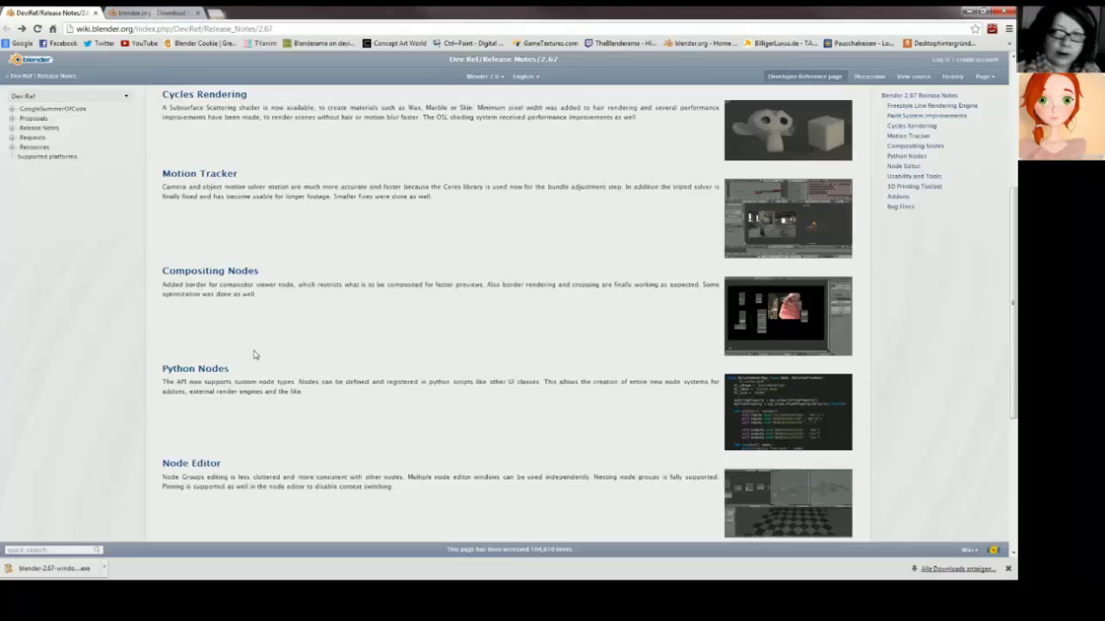
click(216, 373)
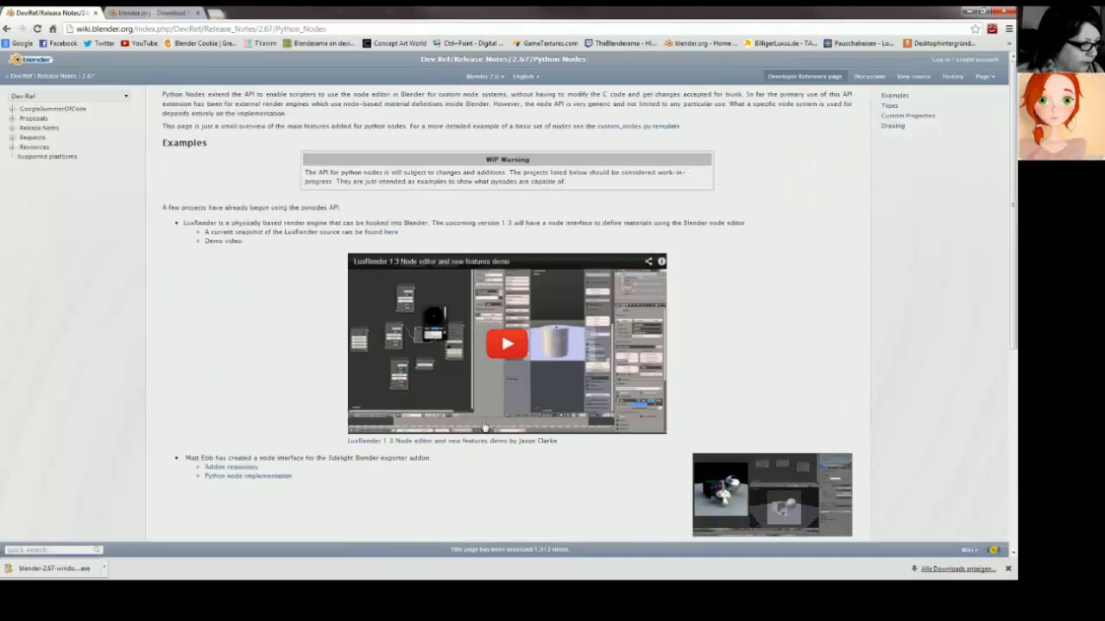
scroll(518, 406, down, 6)
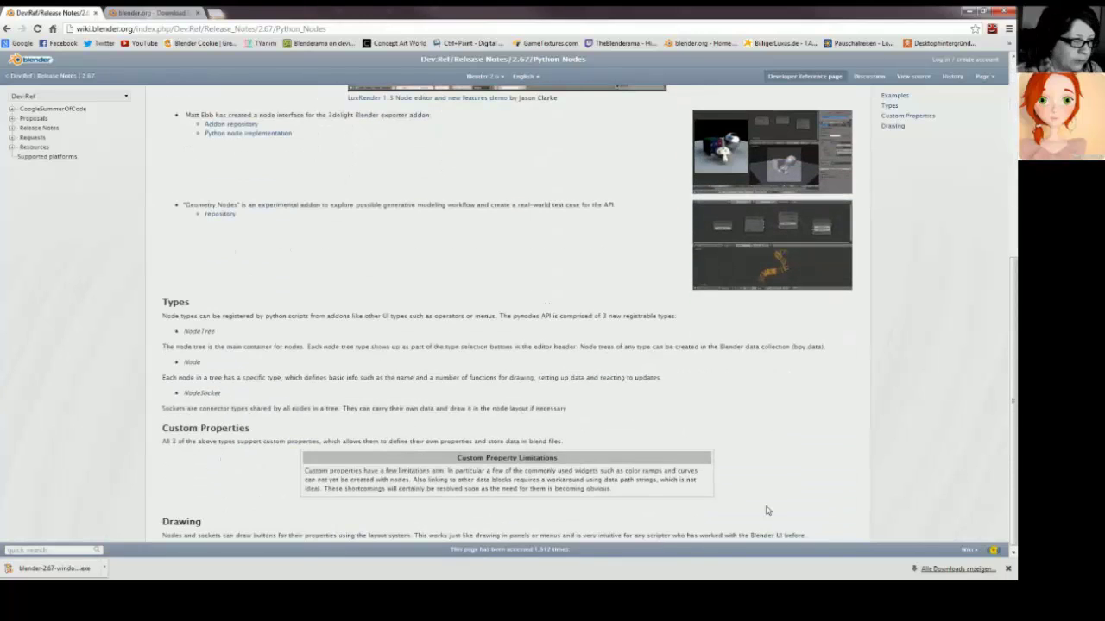
scroll(763, 488, up, 4)
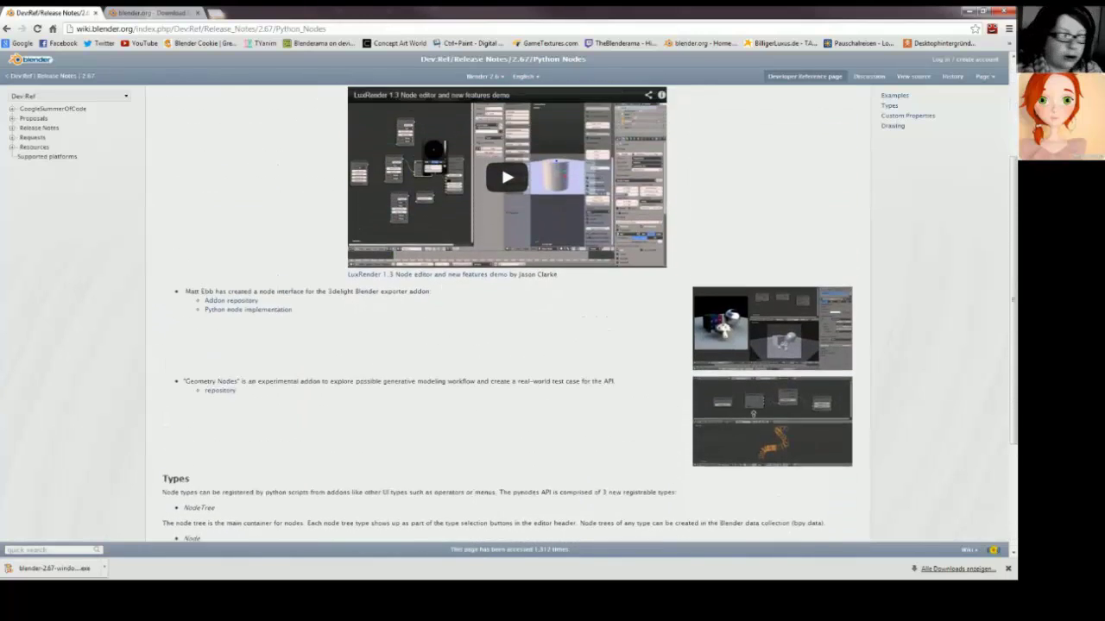
scroll(458, 413, up, 3)
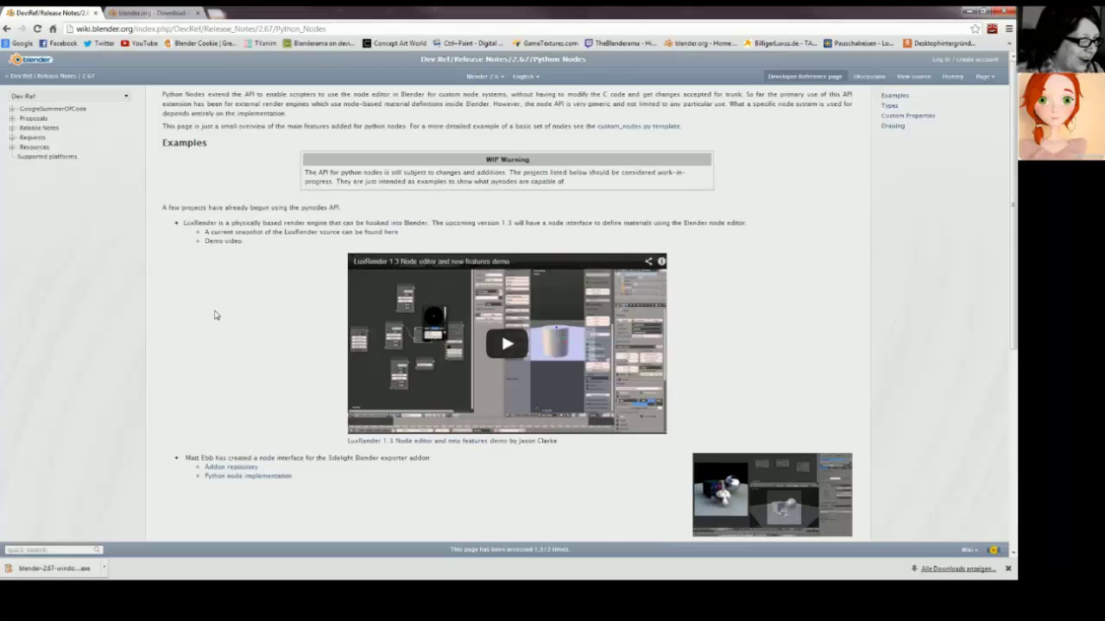
key(alt+Left)
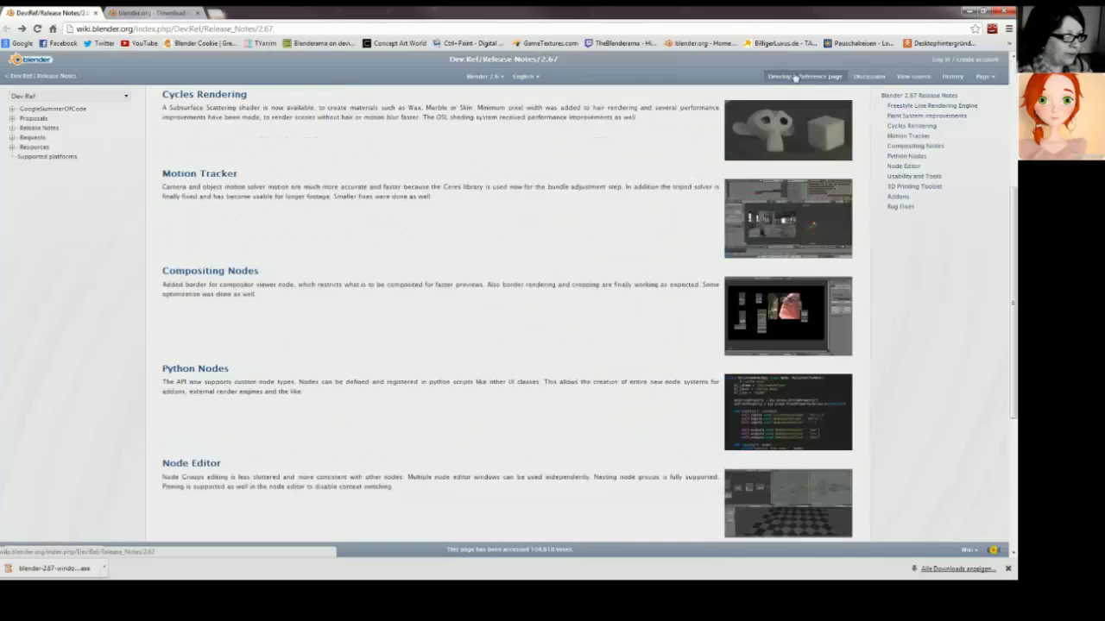
Step: Minimize the browser, open the begin file from the beginner1 9.5 folder in Blender, and save it before returning to the folder
click(968, 12)
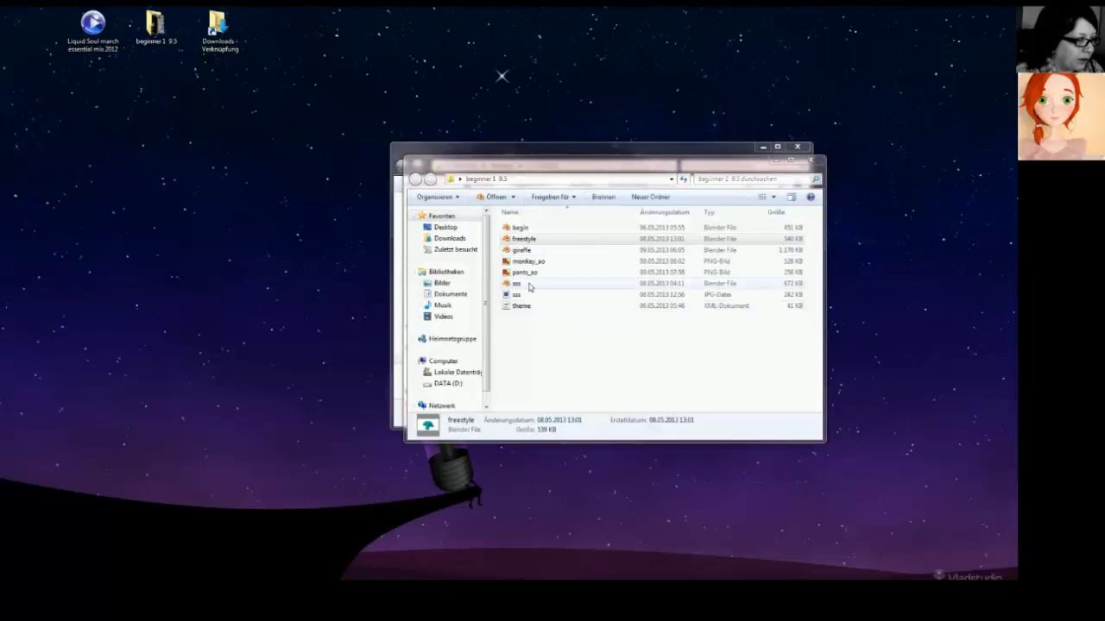
click(529, 229)
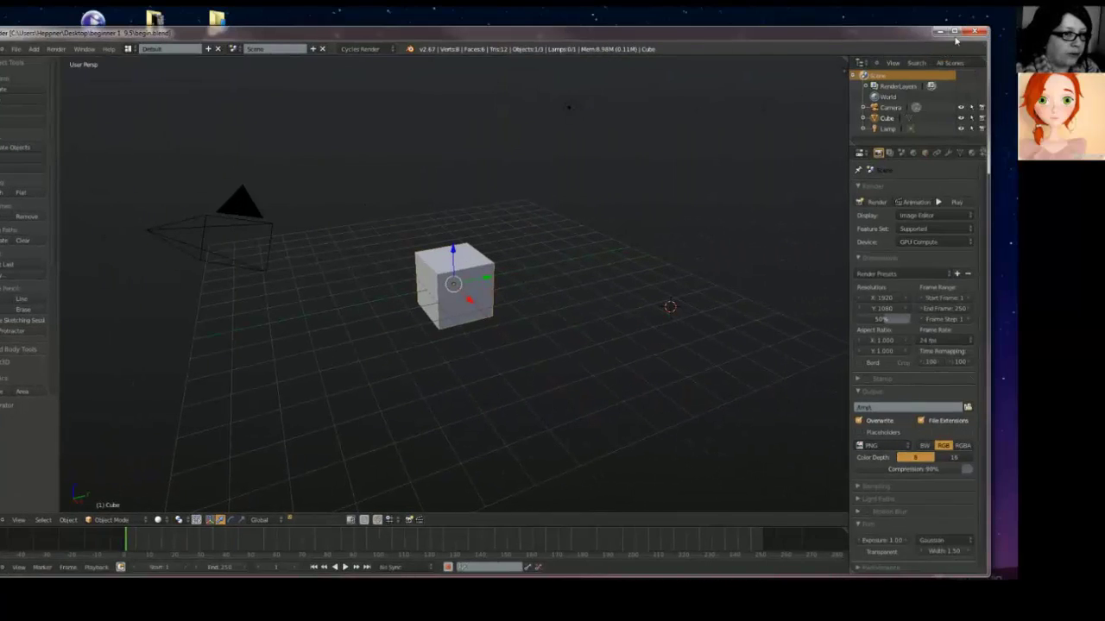
click(953, 32)
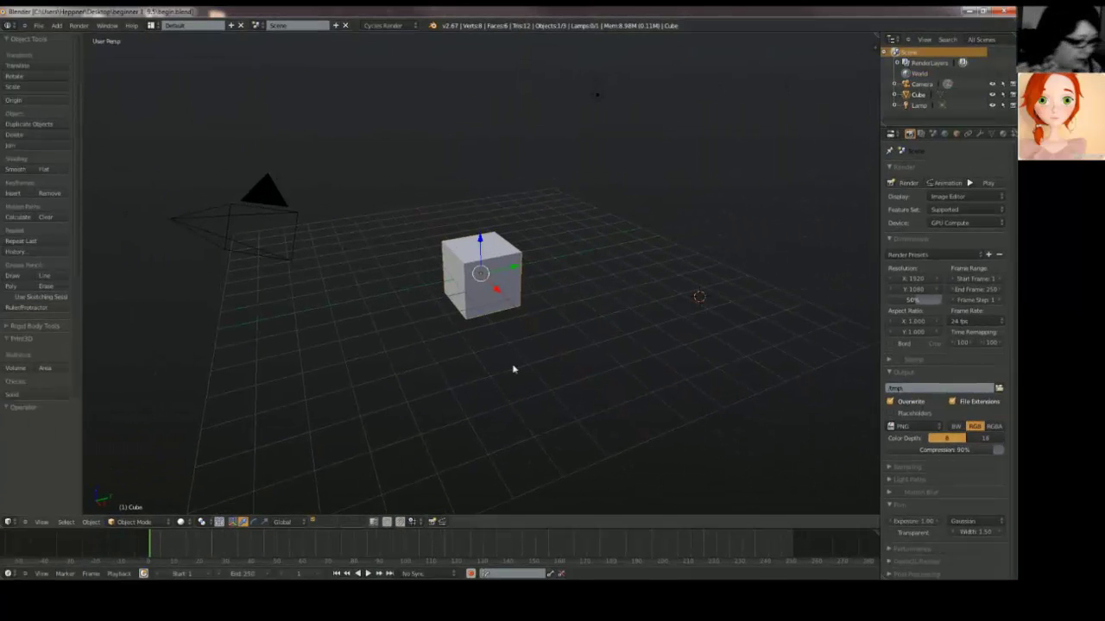
click(968, 12)
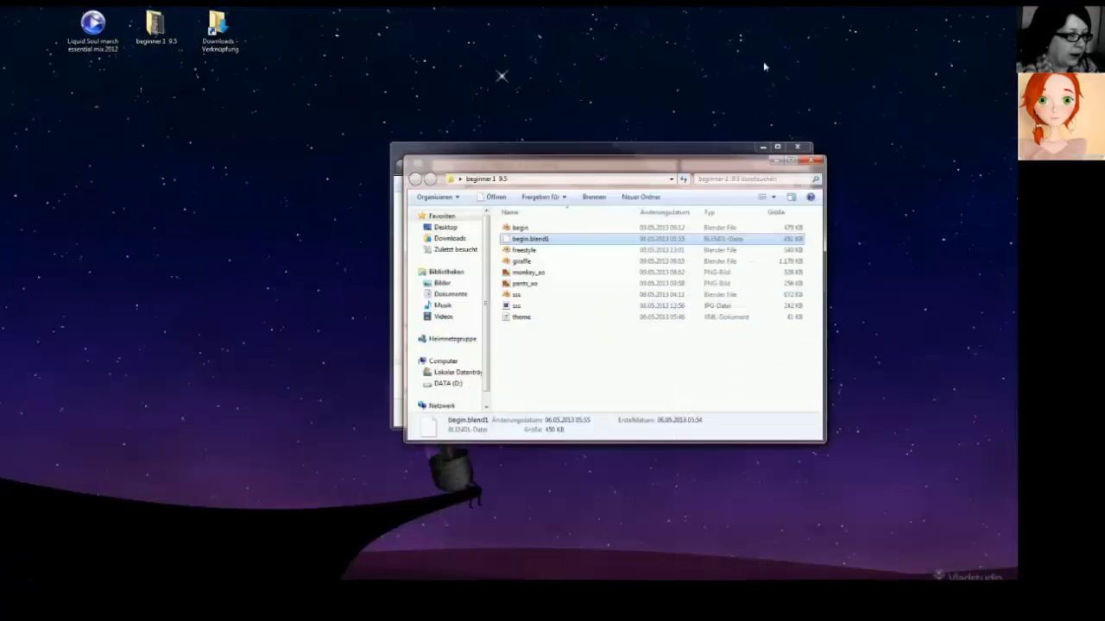
Step: Delete the backup file begin.blend1 from the beginner1 9.5 folder
click(535, 239)
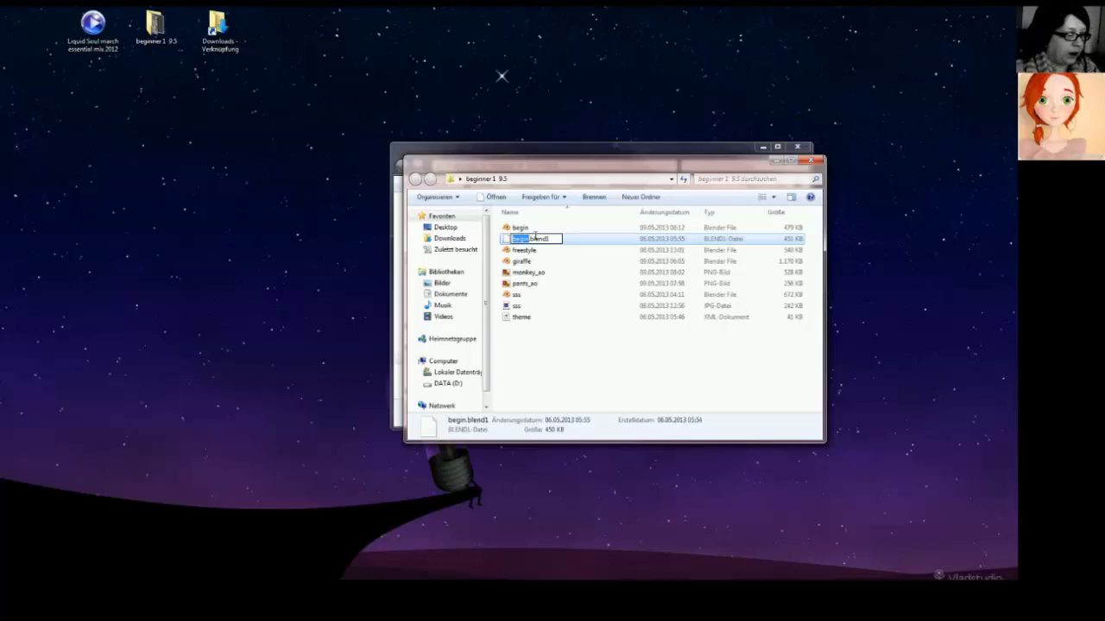
click(583, 321)
click(532, 245)
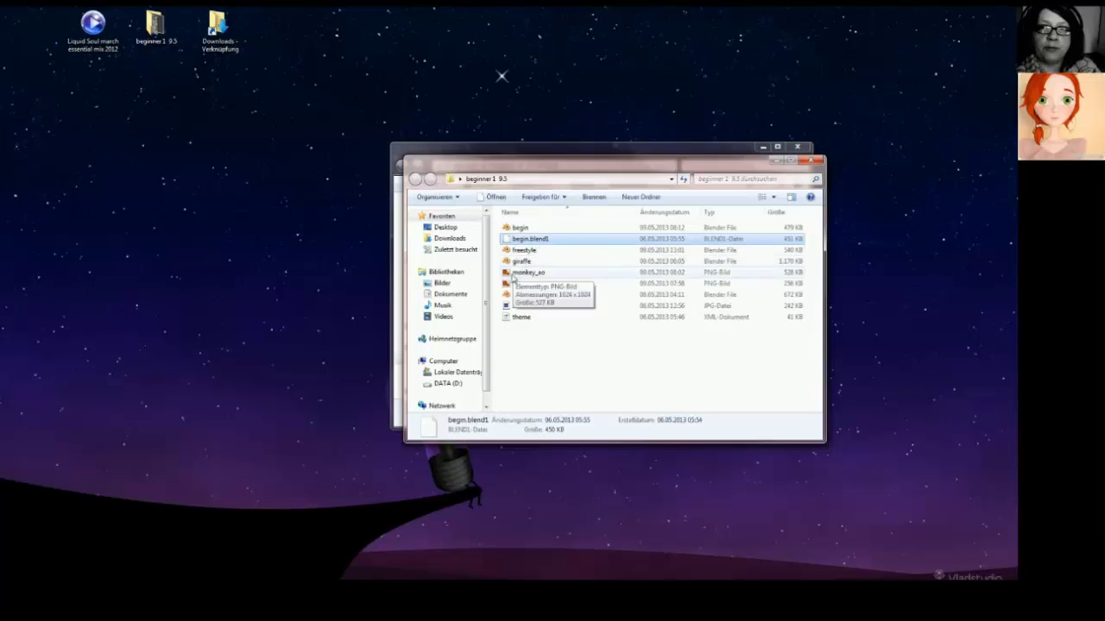
key(Delete)
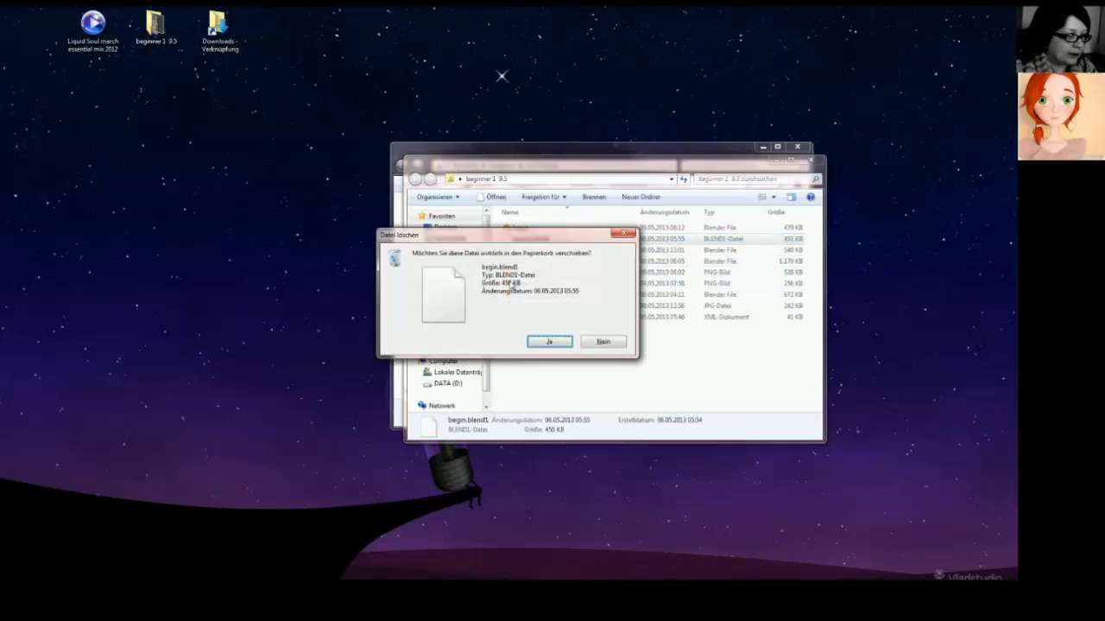
key(Return)
Step: Switch to Blender and, in Edit Mode, move one top corner vertex of the cube far upward, returning to Object Mode
click(549, 227)
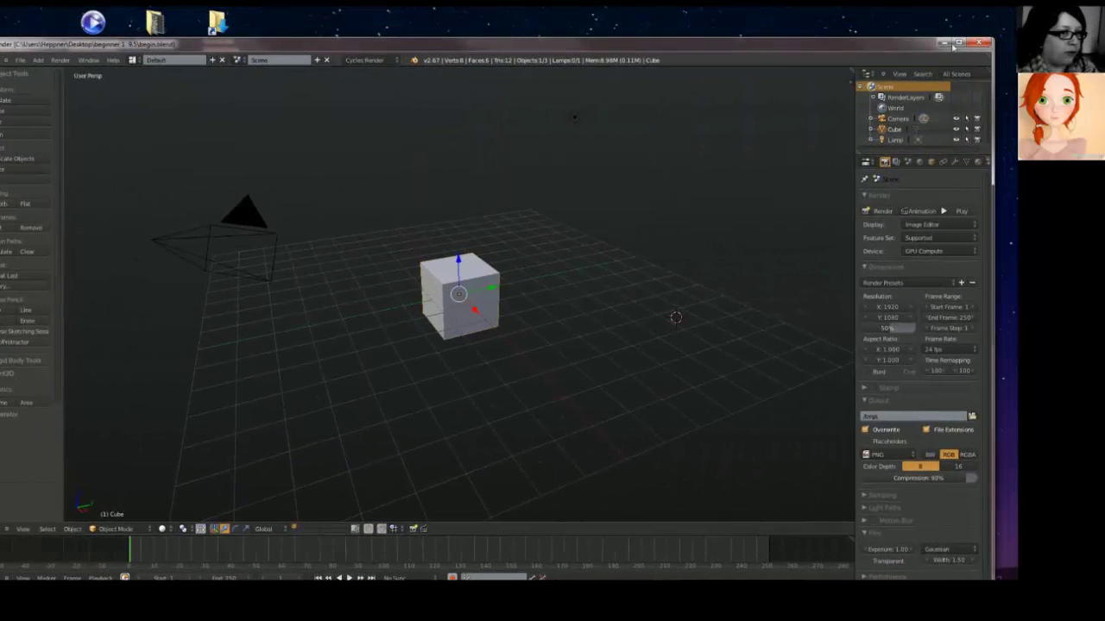
click(958, 42)
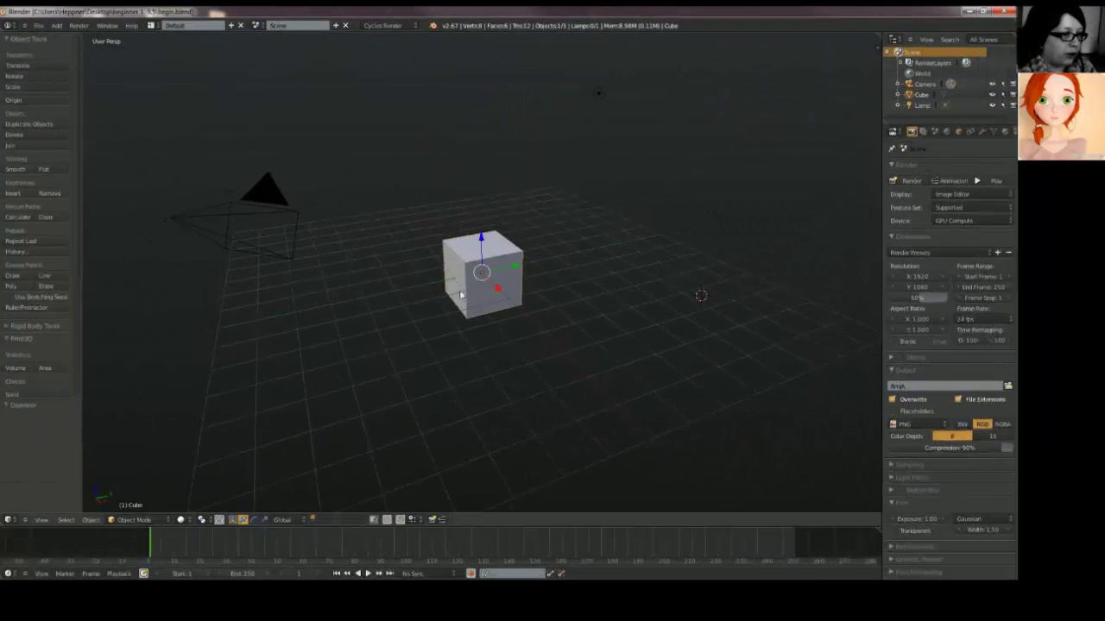
key(Tab)
right_click(524, 251)
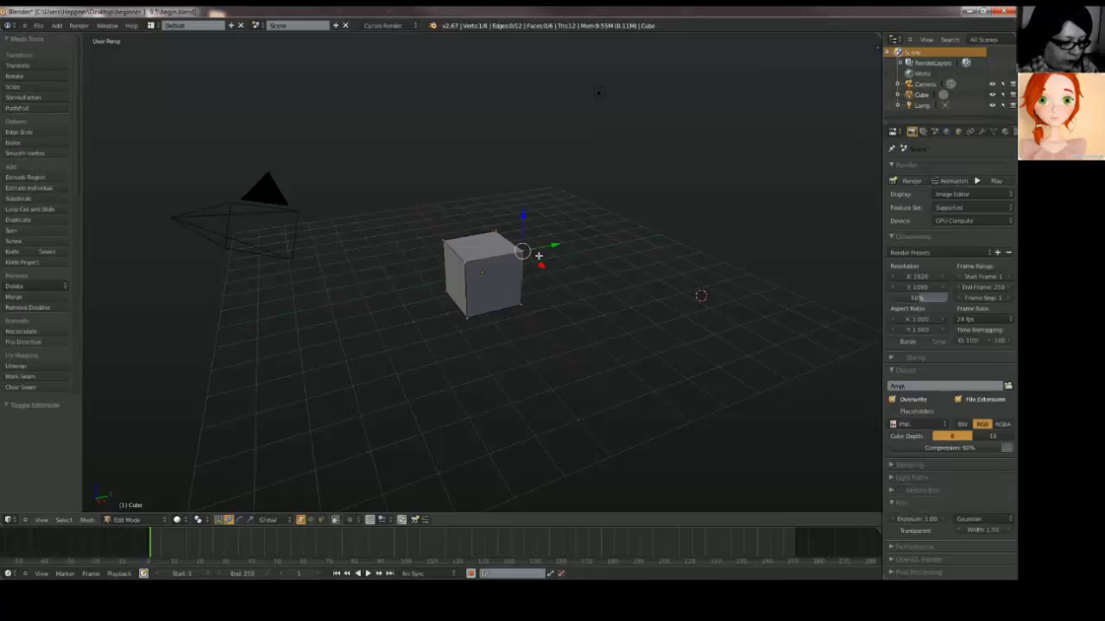
key(g)
click(510, 165)
key(Tab)
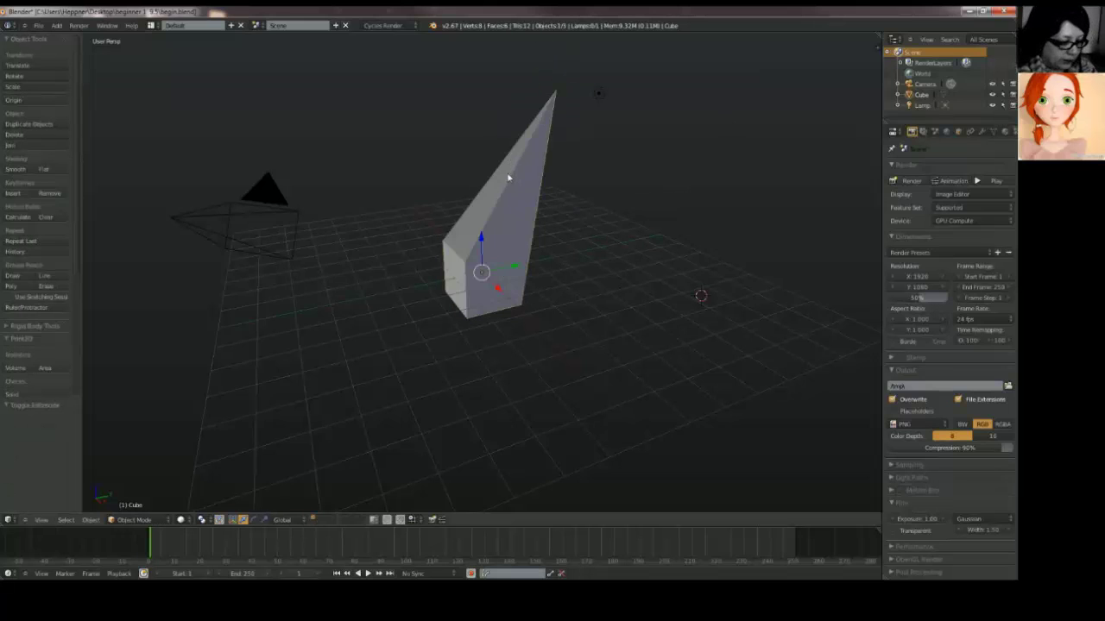
Step: Save the begin file with the deformed cube, and delete its new backup begin.blend1 from the beginner1 9.5 folder
click(981, 11)
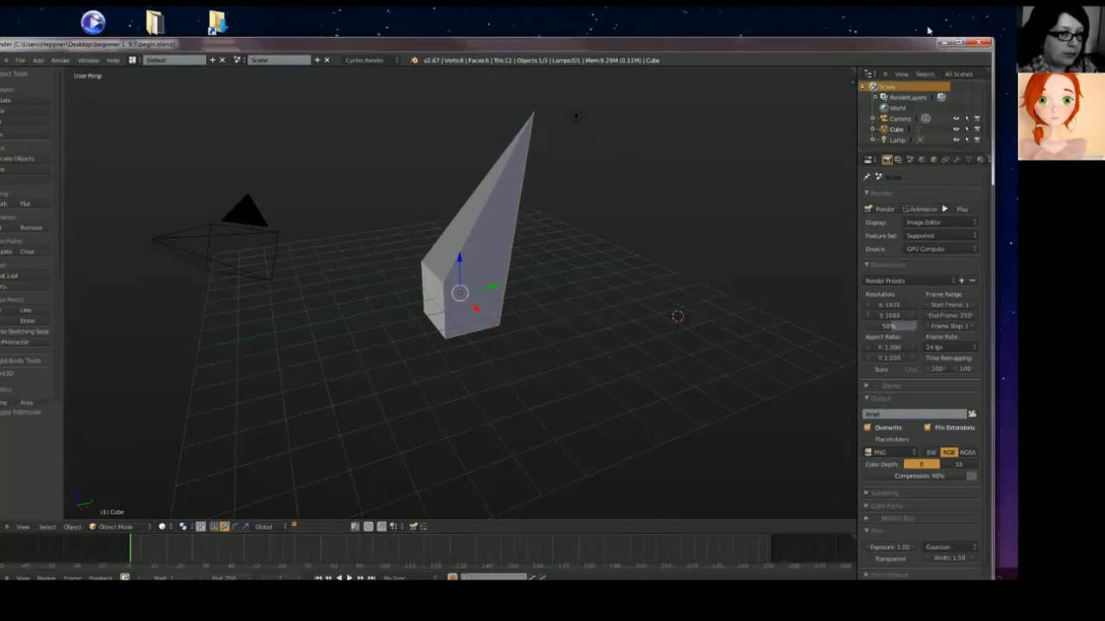
click(943, 42)
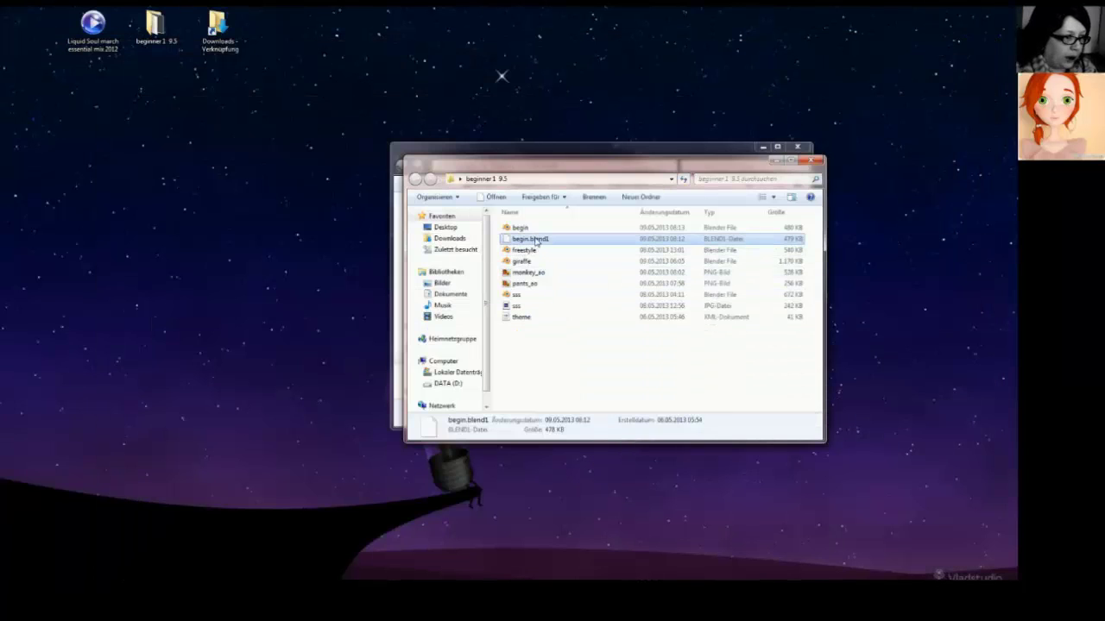
click(536, 240)
click(567, 251)
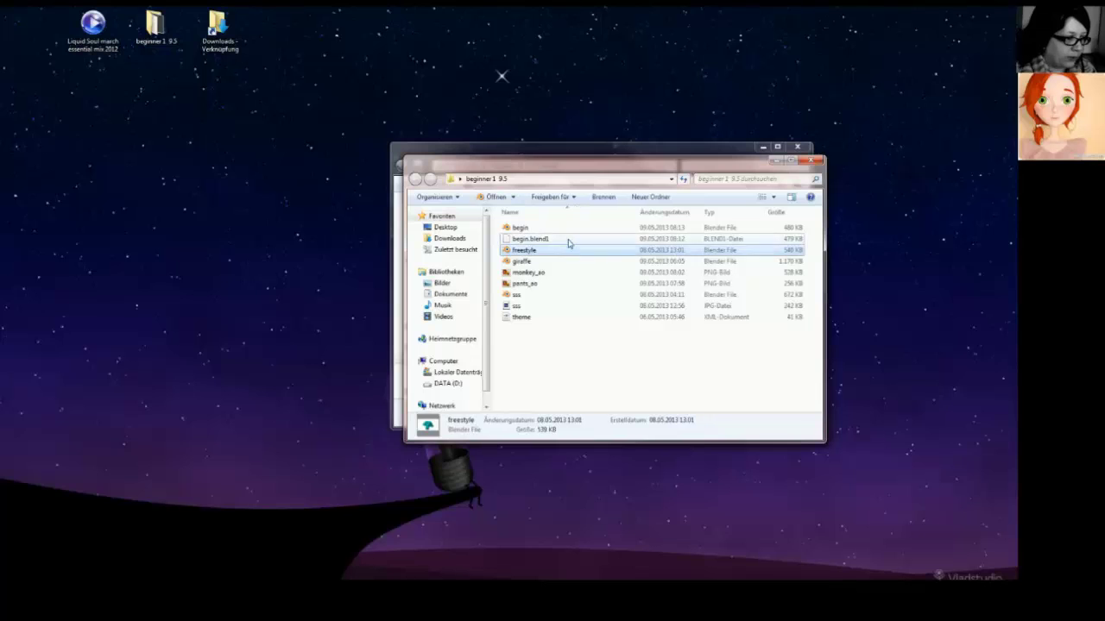
click(568, 241)
key(Delete)
key(Return)
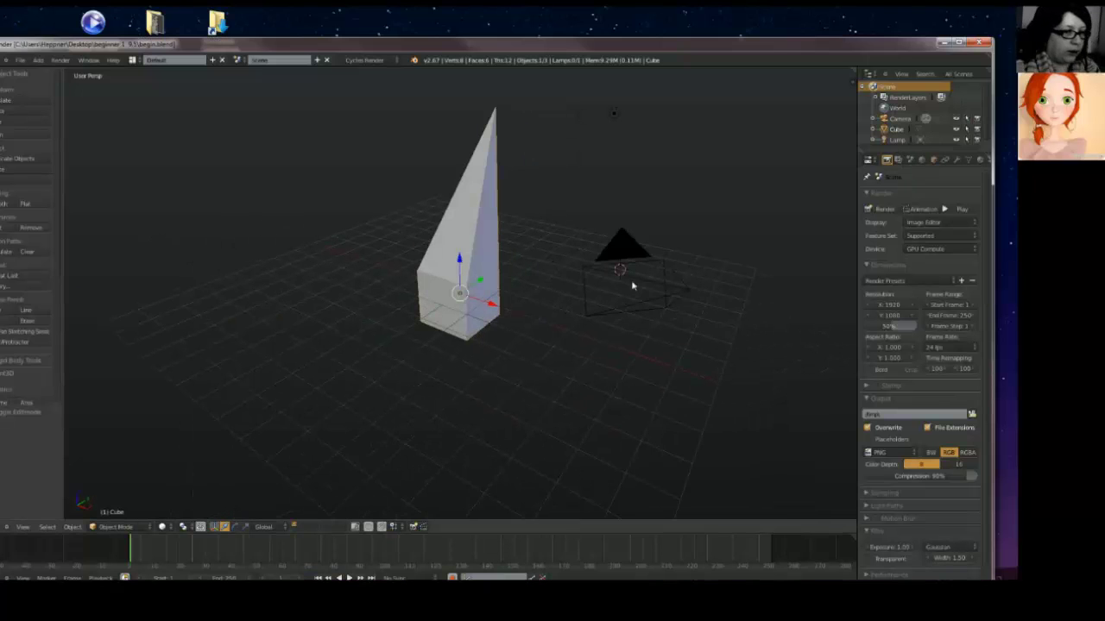
Step: Examine the deformed cube up close in Blender, and return to the beginner1 9.5 folder to select the monkey_ao image
click(960, 42)
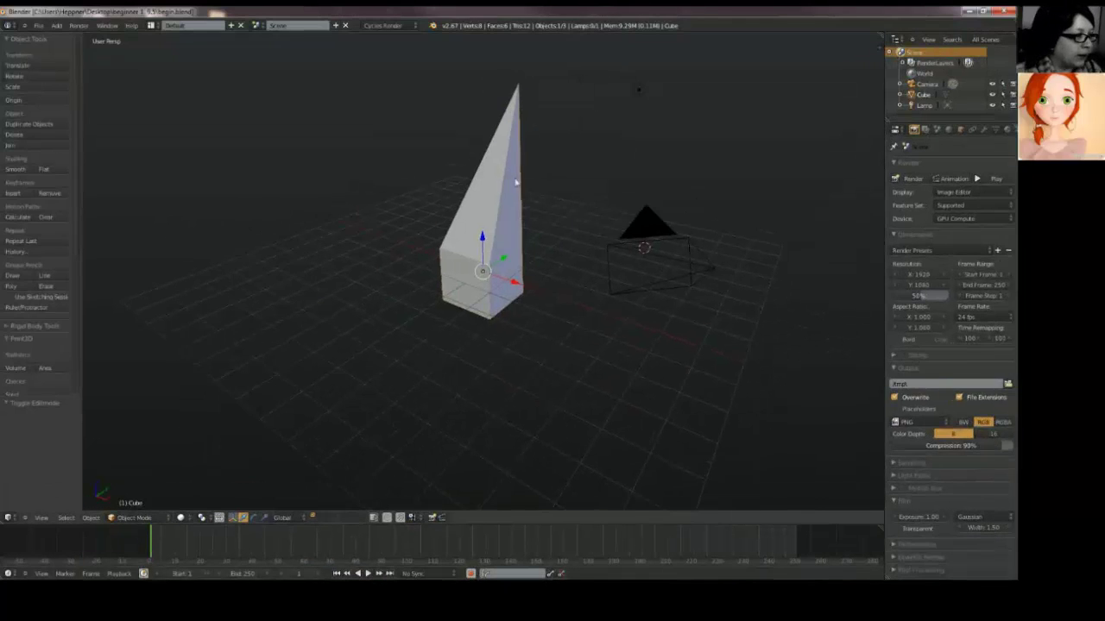
scroll(494, 207, up, 3)
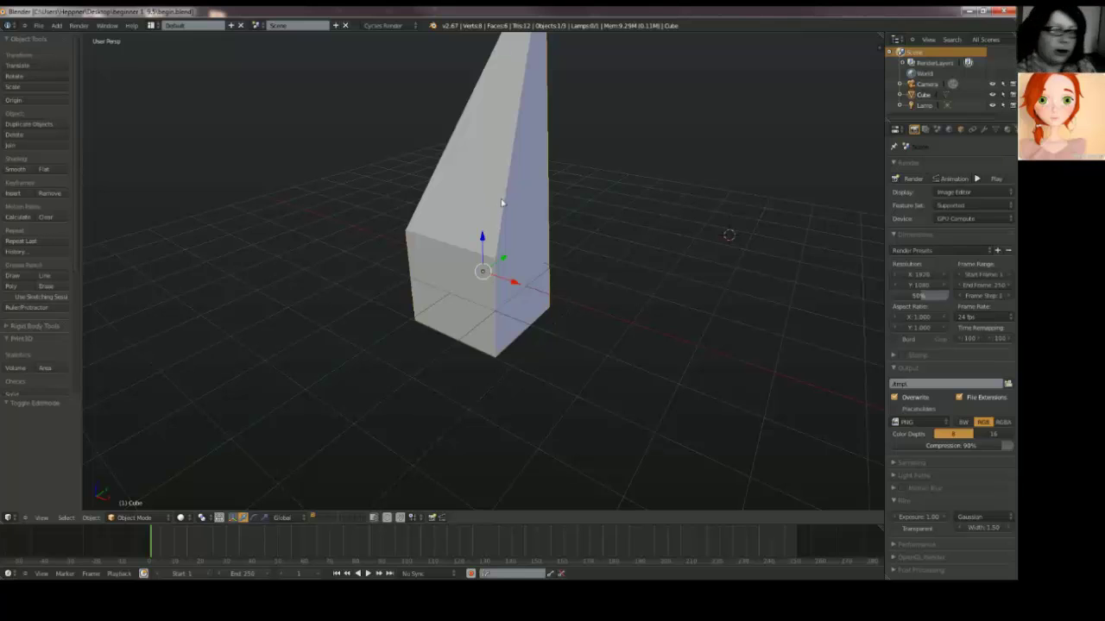
click(968, 12)
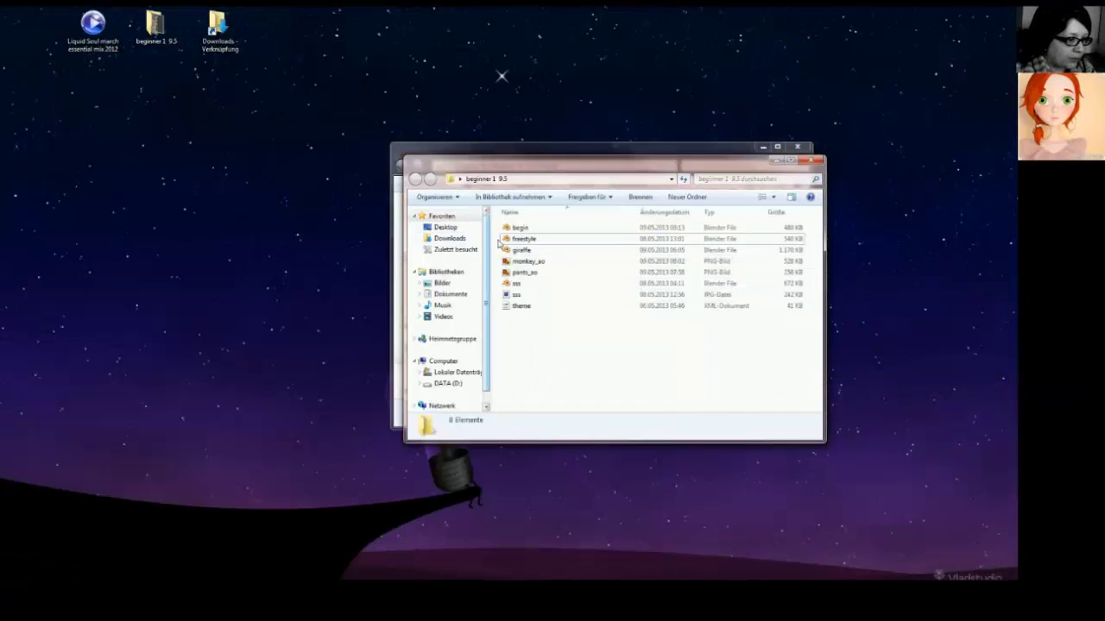
click(542, 262)
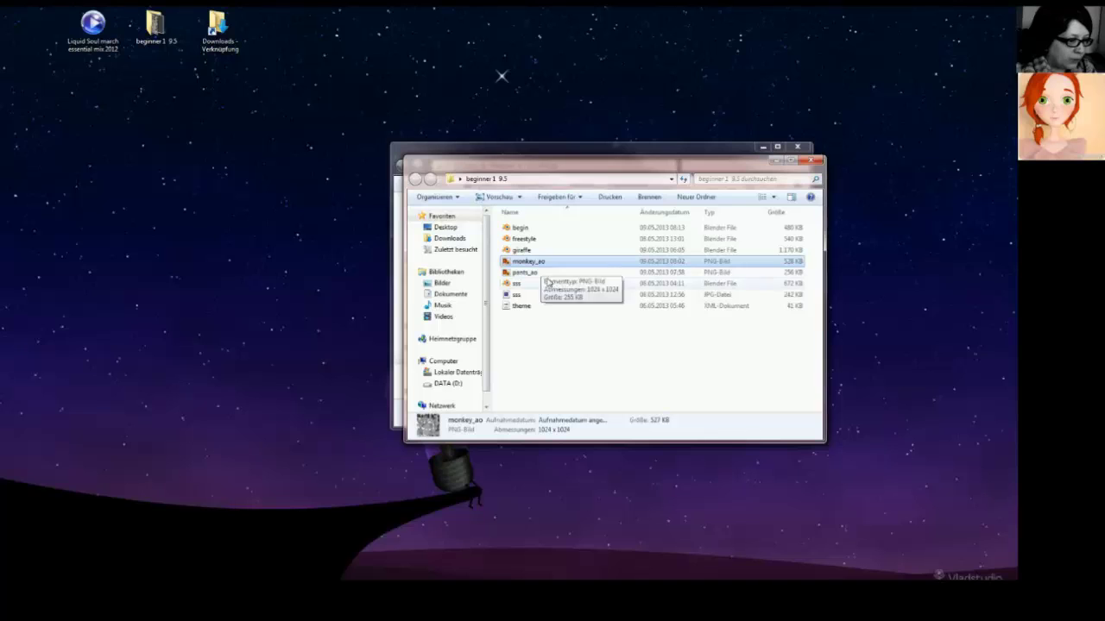